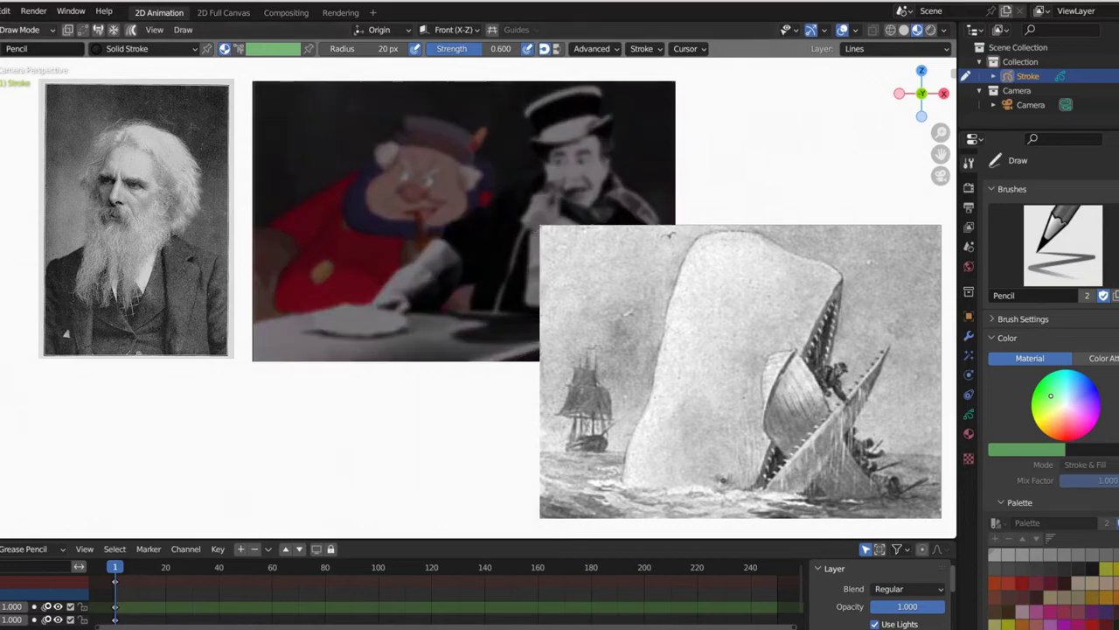
Step: Open Blender's Preferences from the Edit menu to review the settings
left_click(5, 11)
left_click(19, 212)
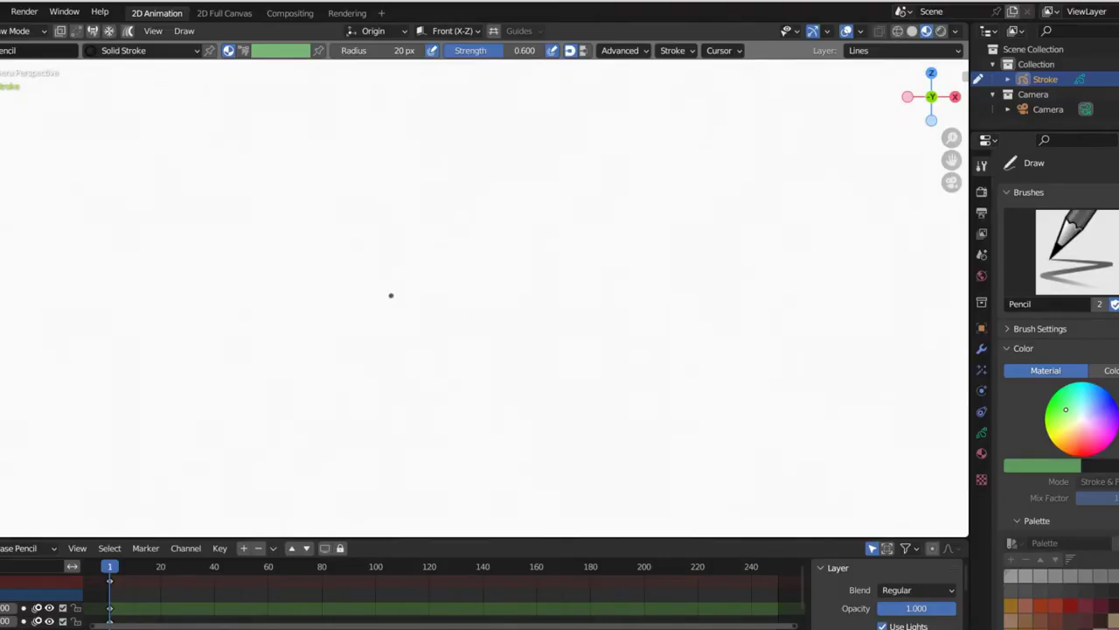
Step: Draw a loose grey sketch, raise brush strength to 1.000, and add black zigzag strokes
left_click(21, 30)
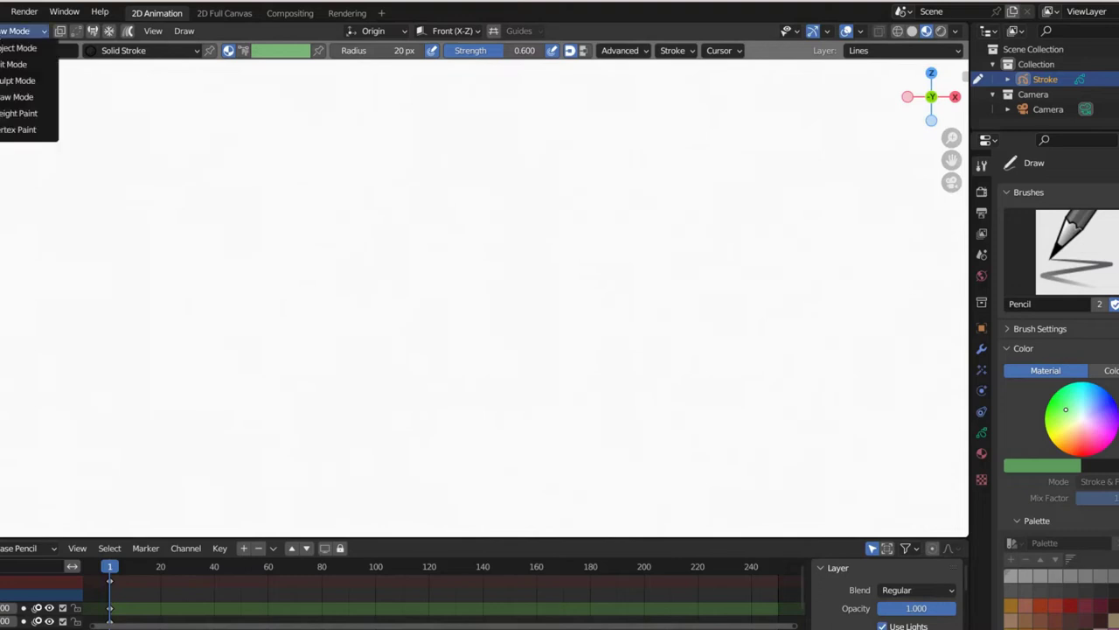
mouse_move(100, 226)
left_mouse_down()
mouse_move(385, 156)
mouse_move(647, 295)
mouse_move(454, 356)
mouse_move(469, 427)
mouse_move(555, 280)
mouse_move(350, 367)
mouse_move(490, 296)
mouse_move(503, 262)
left_mouse_up()
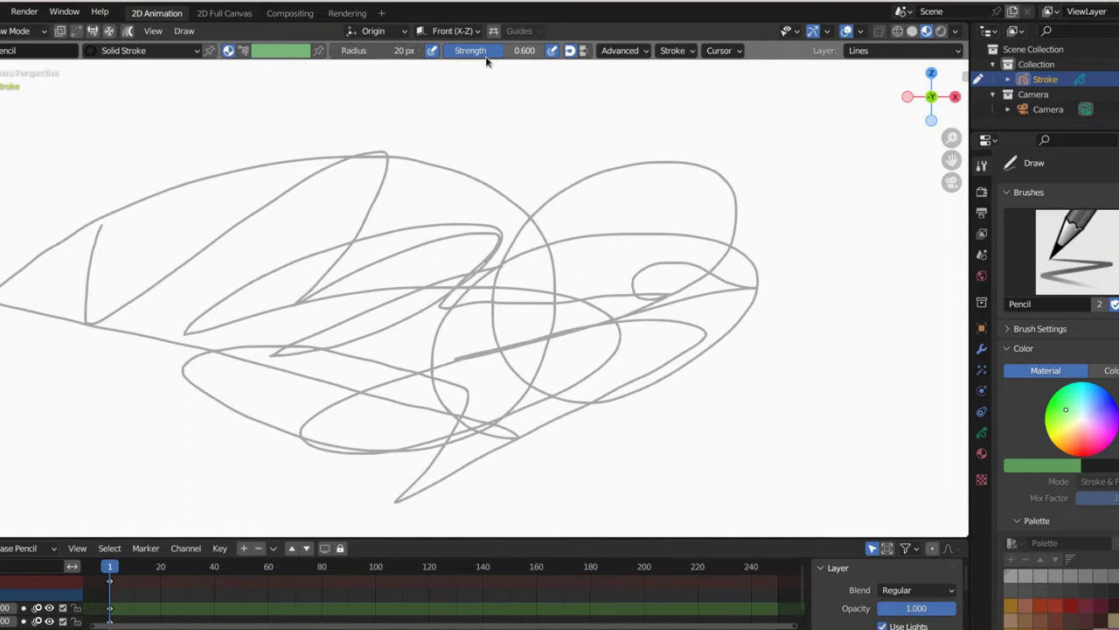
left_click_drag(478, 57, 524, 54)
mouse_move(365, 129)
left_mouse_down()
mouse_move(341, 241)
mouse_move(697, 328)
left_mouse_up()
mouse_move(691, 378)
left_mouse_down()
mouse_move(771, 252)
mouse_move(484, 347)
mouse_move(632, 201)
left_mouse_up()
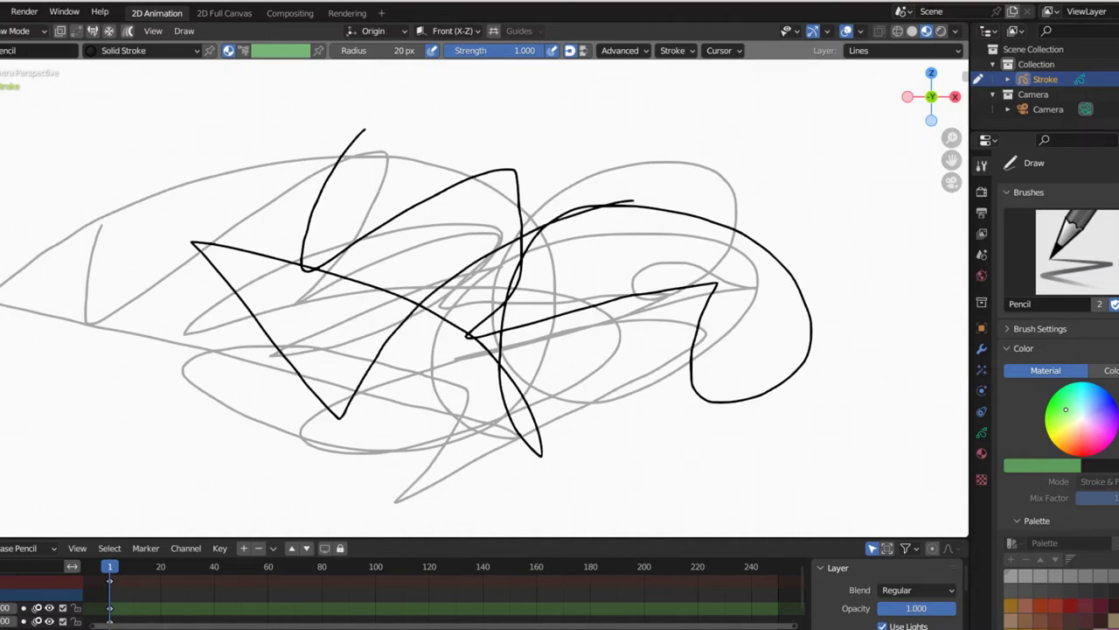
Step: Switch to the Ink Pen brush and draw a thick zigzag and oval
left_click(9, 50)
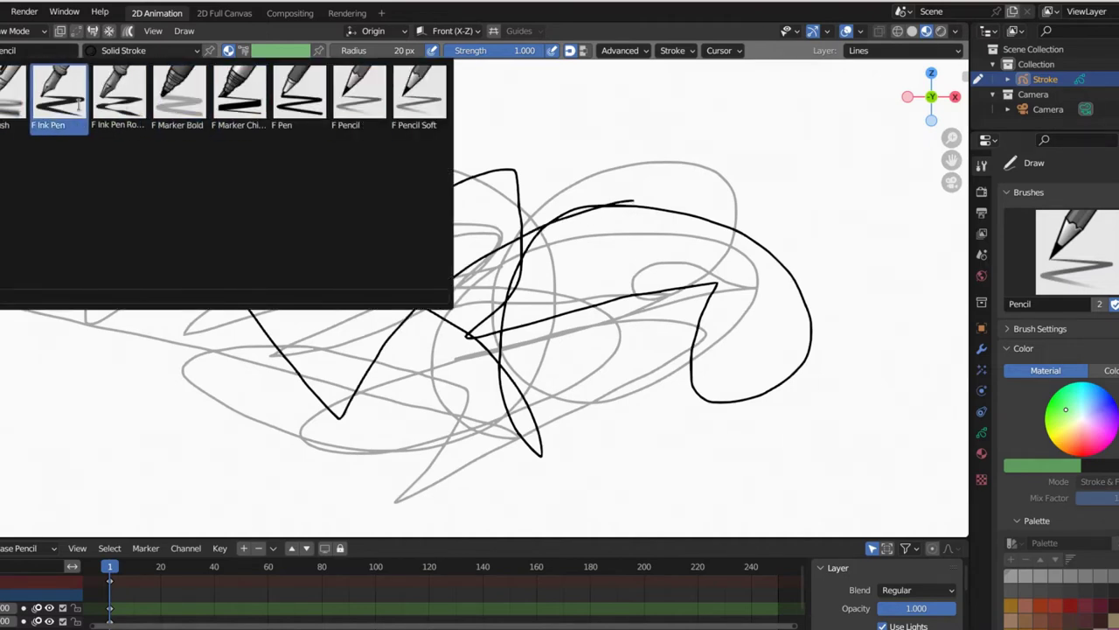
left_click(79, 103)
mouse_move(52, 121)
left_mouse_down()
mouse_move(28, 280)
mouse_move(479, 187)
mouse_move(582, 310)
left_mouse_up()
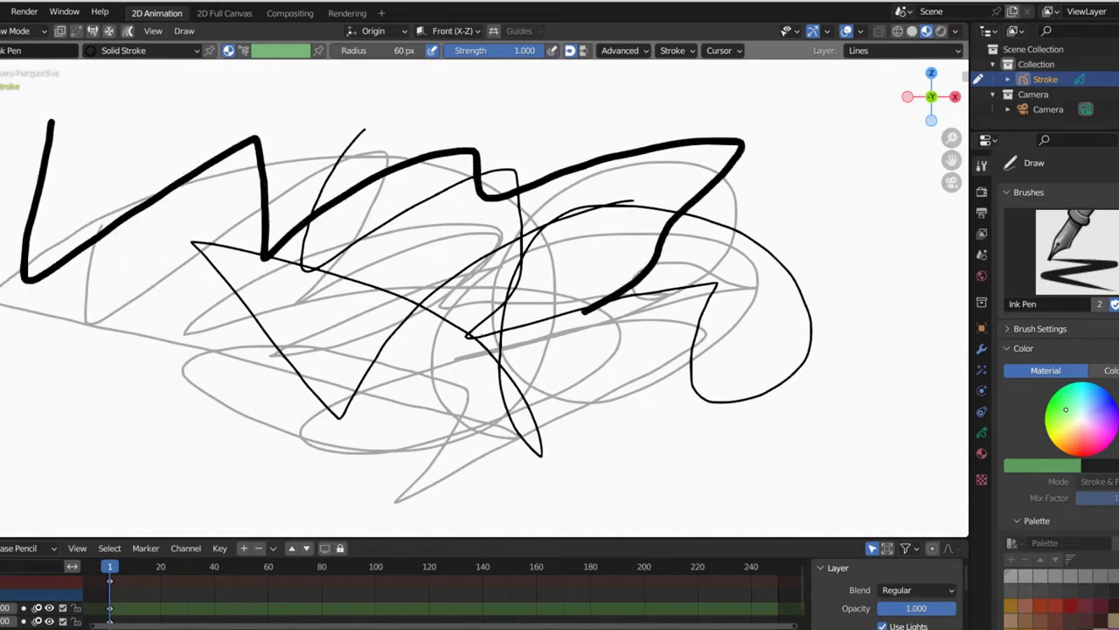
mouse_move(262, 325)
left_mouse_down()
mouse_move(326, 302)
mouse_move(350, 325)
mouse_move(285, 333)
left_mouse_up()
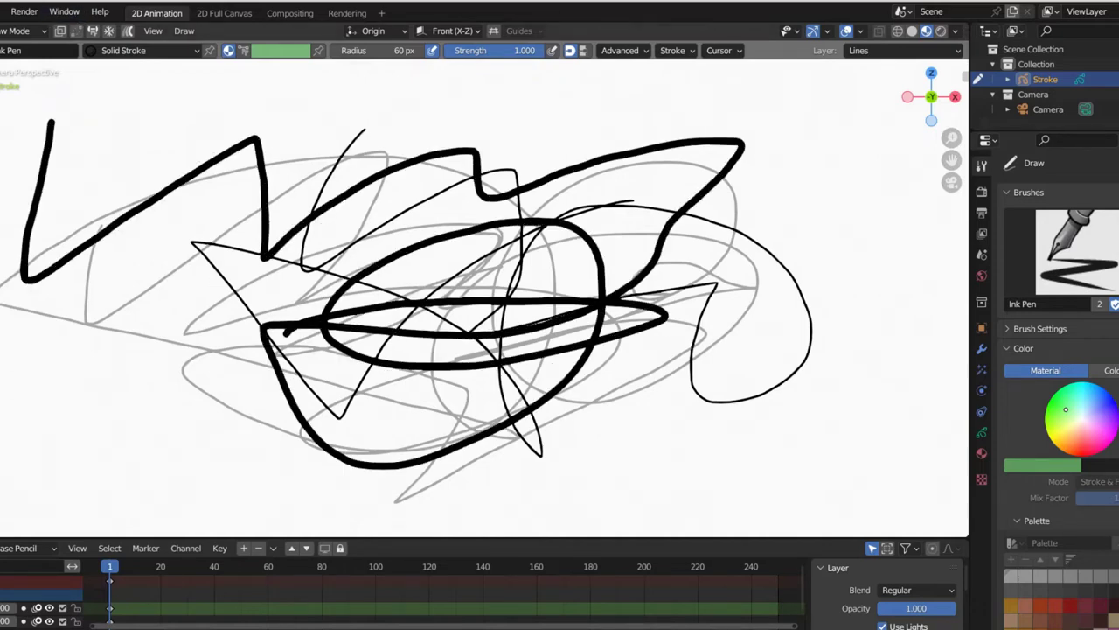
Step: Switch to the Ink Pen Rough brush and draw a rough stroke along the left and bottom
left_click(17, 50)
left_click(105, 98)
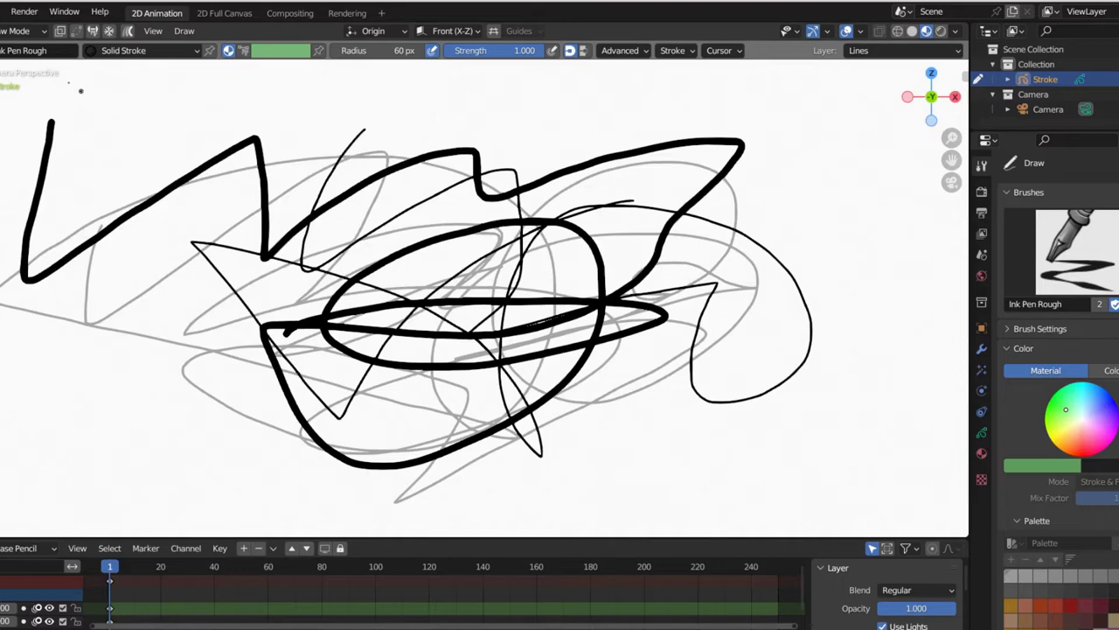
mouse_move(105, 213)
left_mouse_down()
mouse_move(158, 337)
mouse_move(127, 459)
mouse_move(400, 531)
mouse_move(668, 455)
mouse_move(751, 460)
mouse_move(671, 392)
mouse_move(668, 323)
mouse_move(912, 287)
mouse_move(848, 238)
mouse_move(757, 163)
left_mouse_up()
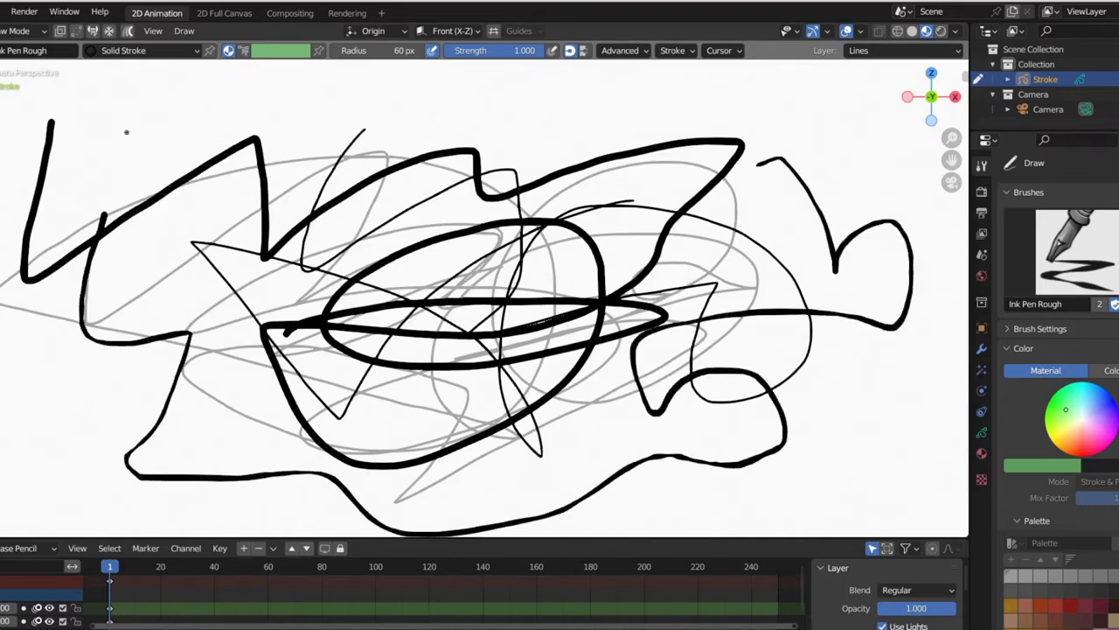
left_click(11, 51)
Step: Undo the ink strokes and grey sketch, return to Object Mode, and open the Add menu
key("ctrl+z")
key("ctrl+z")
key("ctrl+z")
key("ctrl+z")
key("ctrl+z")
key("ctrl+z")
key("ctrl+z")
key("ctrl+z")
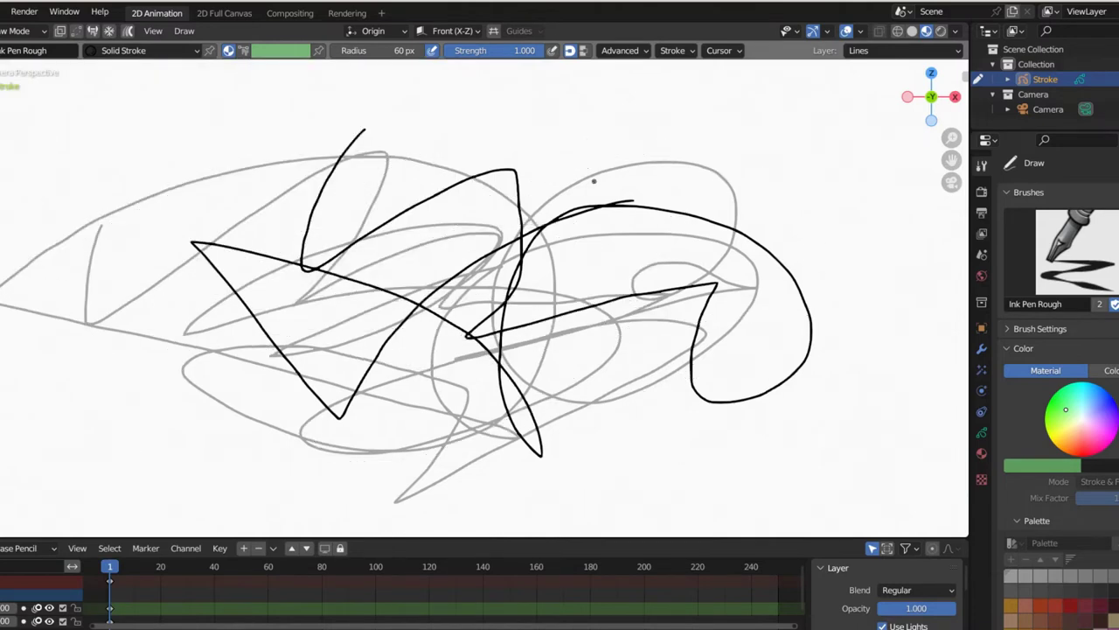
key("ctrl+z")
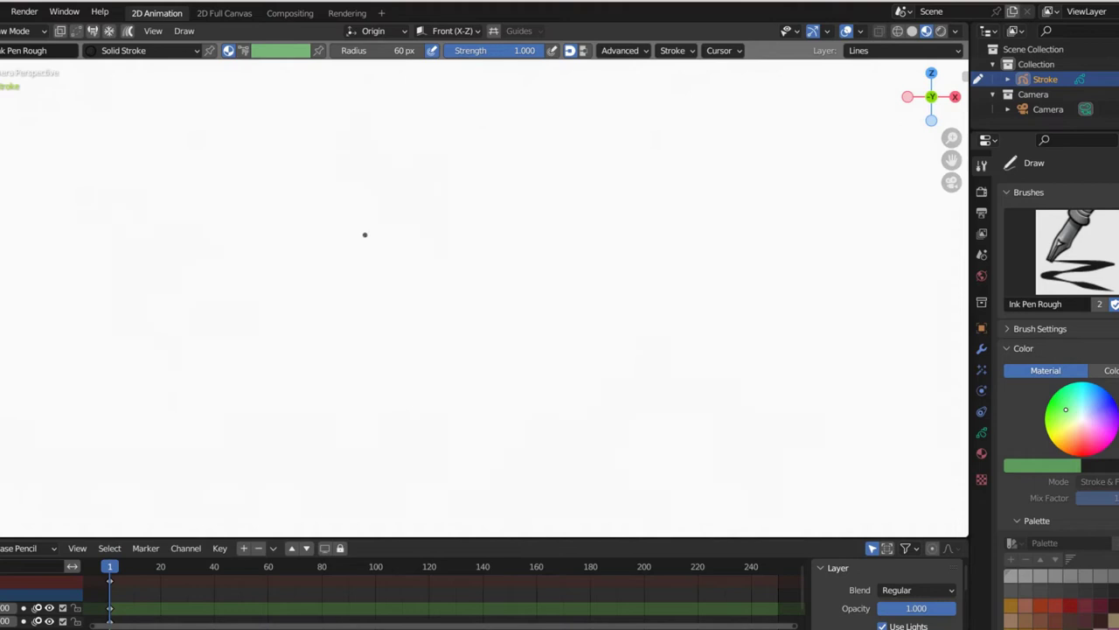
left_click(9, 31)
left_click(8, 48)
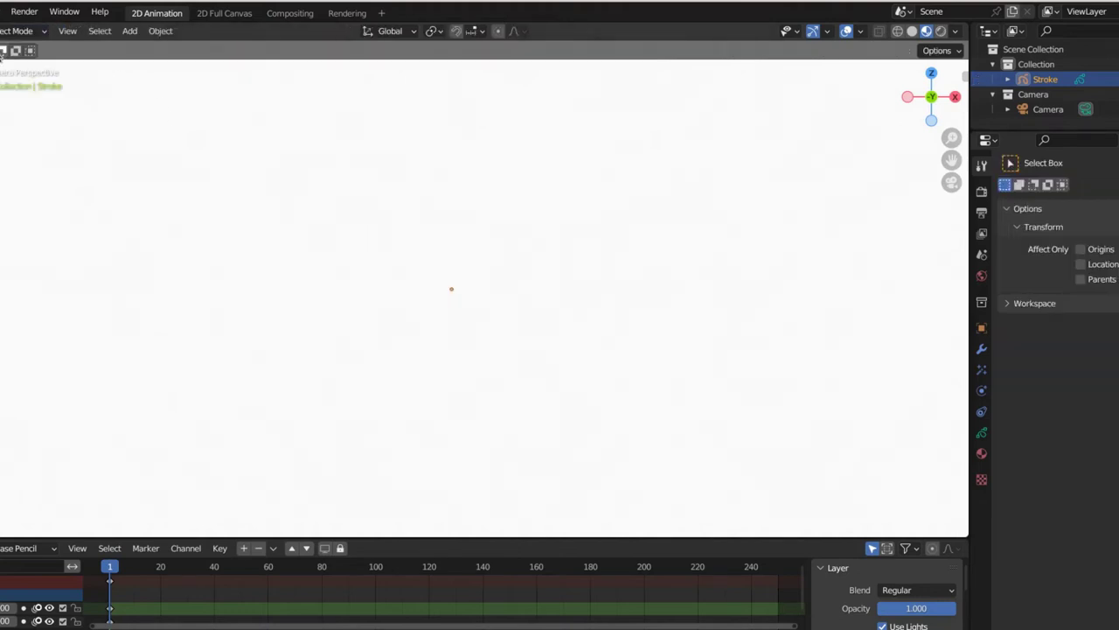
key("shift+a")
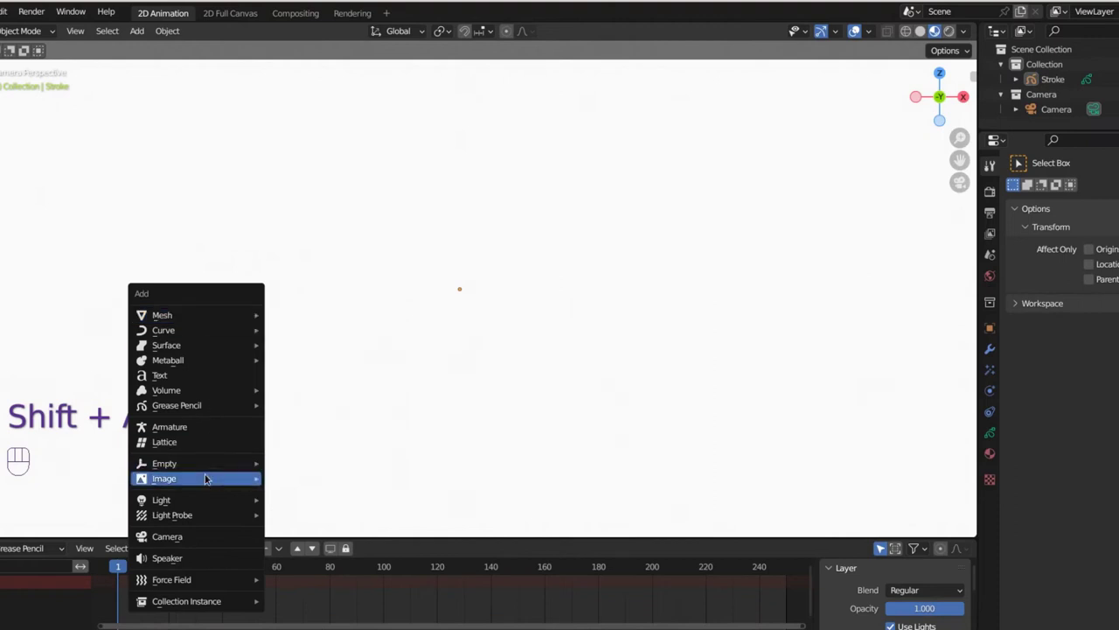
mouse_move(207, 479)
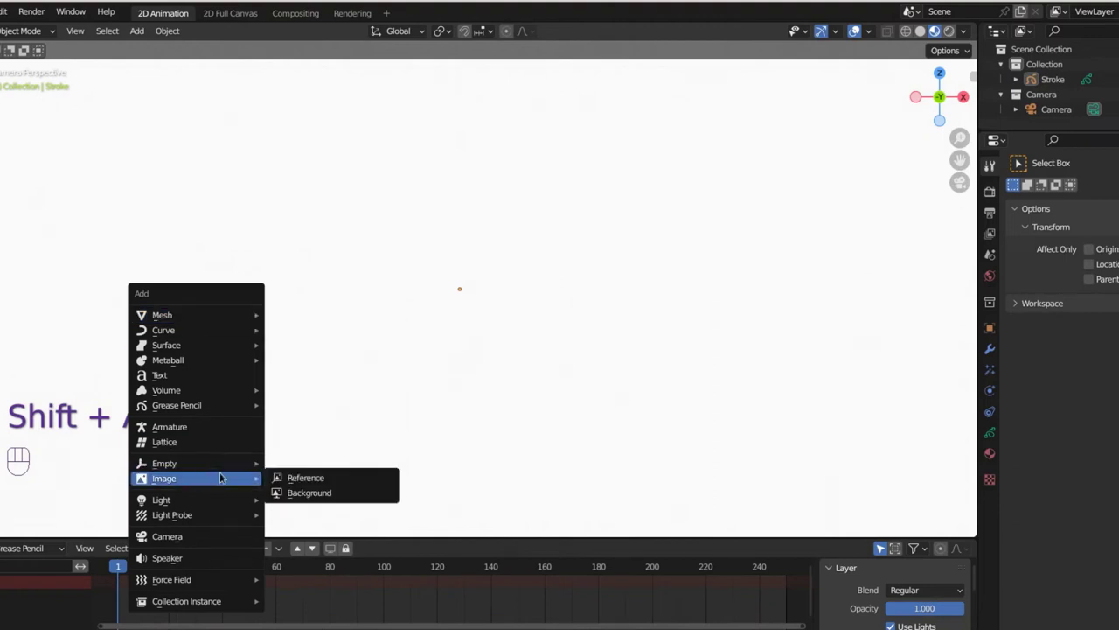
Step: Load the Muybridge buffalo photo grid as a background image
left_click(319, 494)
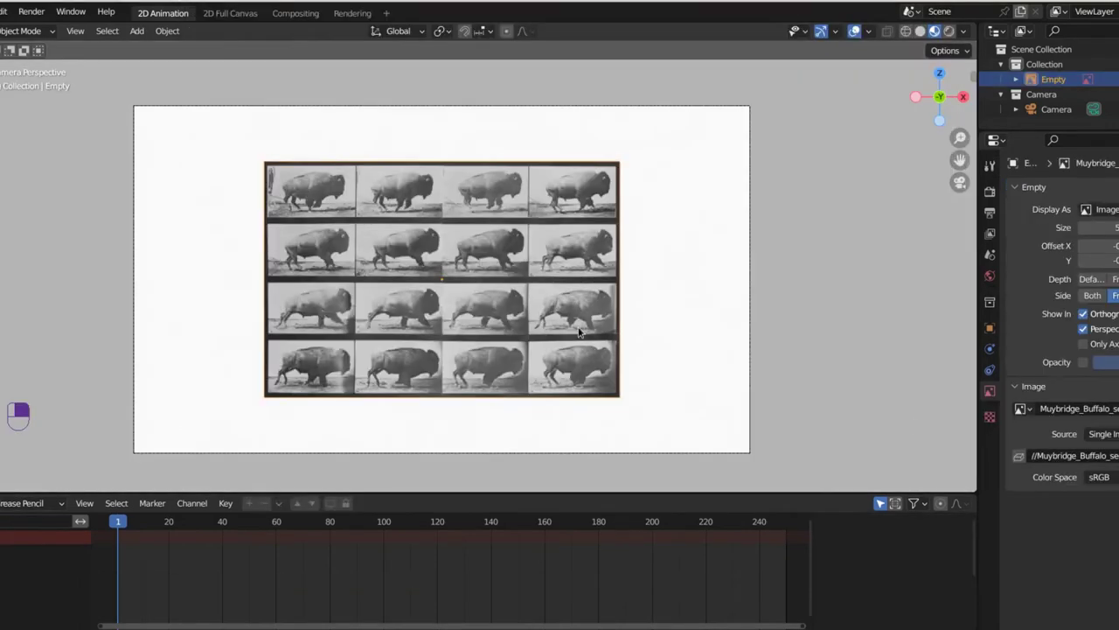
scroll(575, 328, "up", 2)
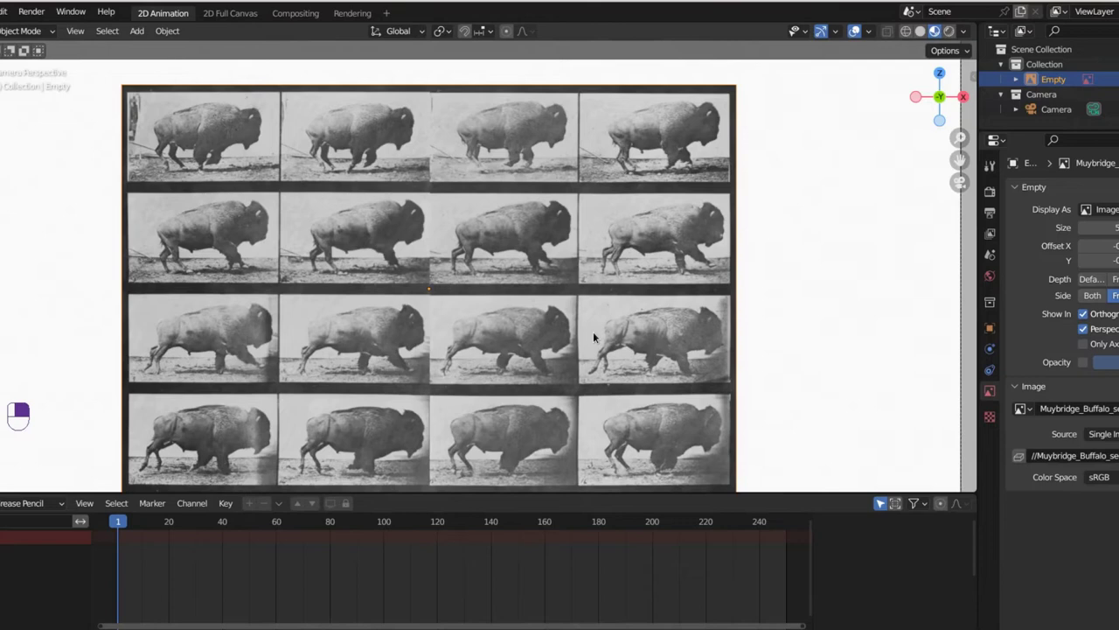
scroll(591, 333, "down", 2)
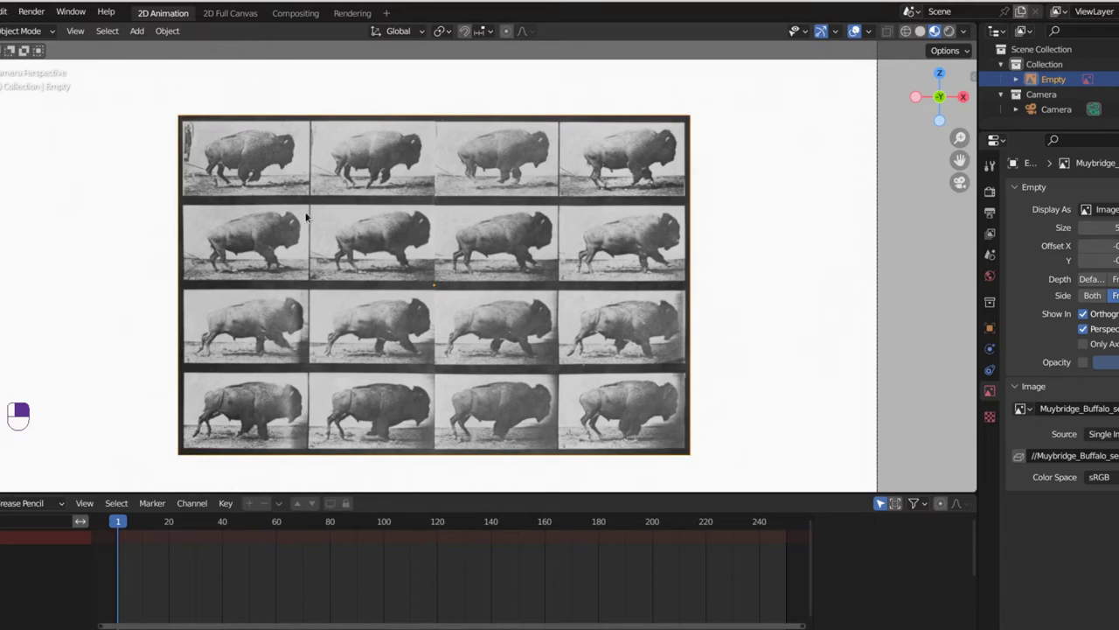
scroll(306, 220, "up", 5)
Step: Zoom and pan across the buffalo frames, then recentre the whole grid in view
middle_click_drag(293, 256, 618, 461, "shift")
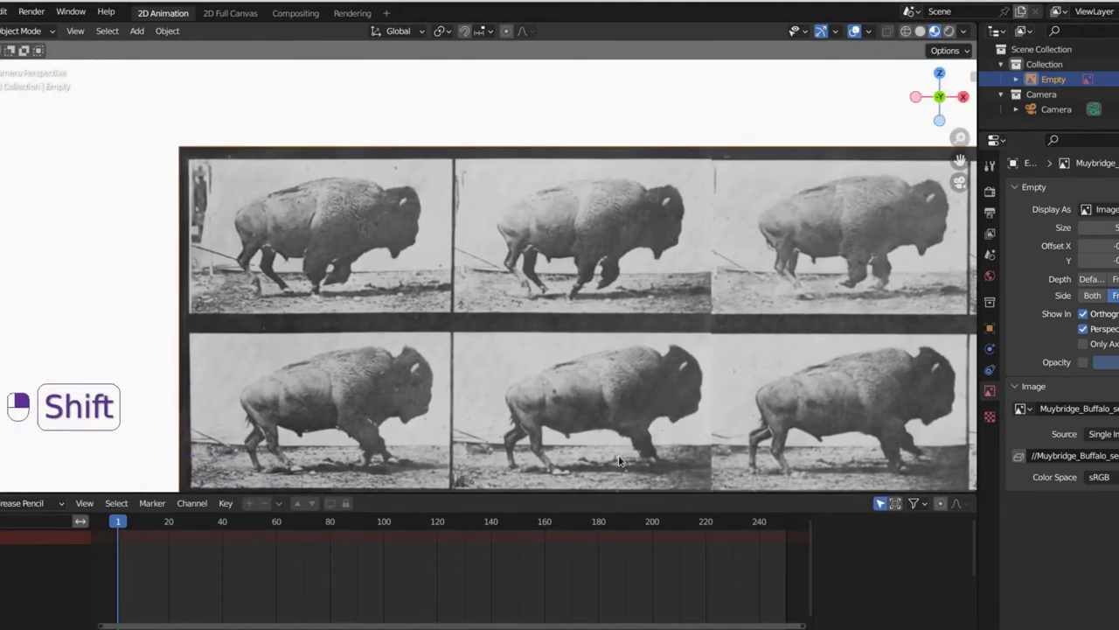
scroll(618, 391, "up", 4)
middle_click_drag(367, 332, 177, 241, "shift")
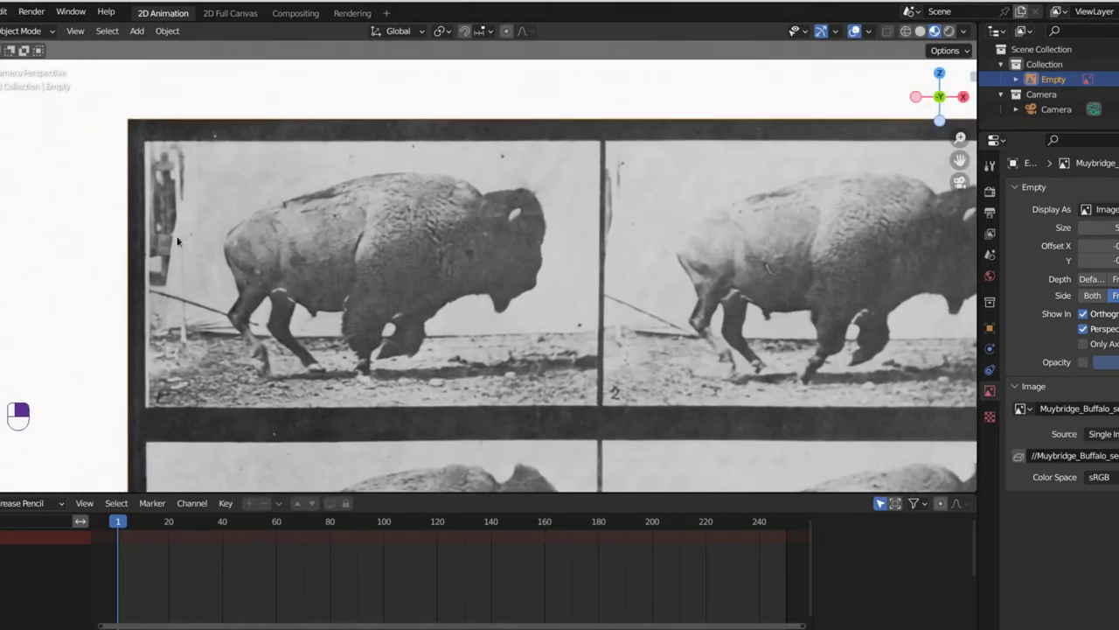
scroll(176, 241, "up", 3)
middle_click_drag(220, 312, 255, 274, "shift")
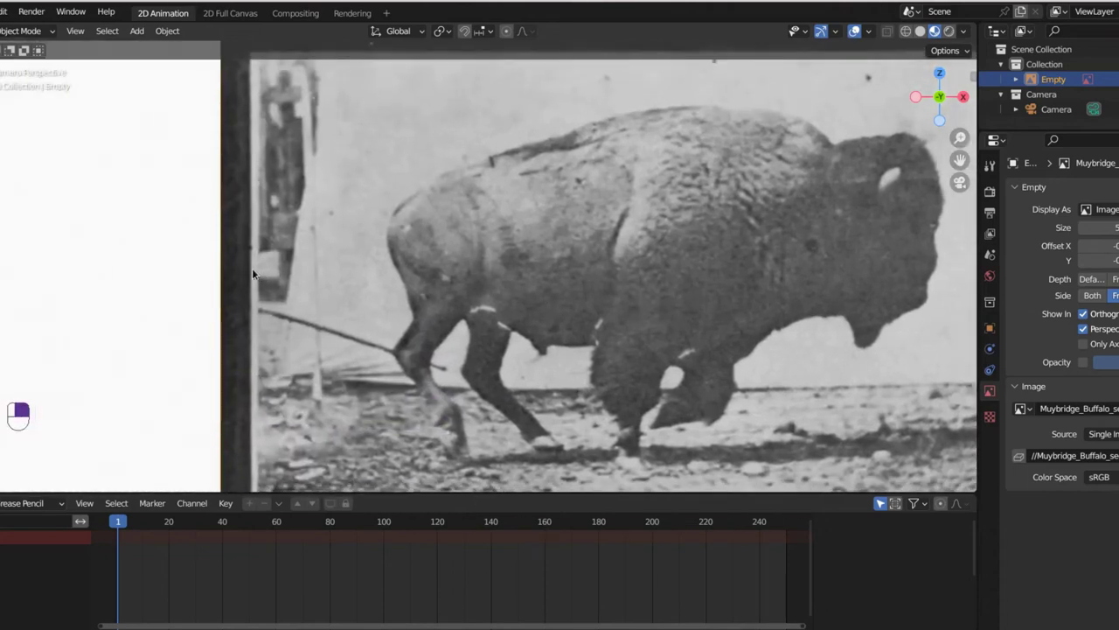
scroll(257, 273, "down", 3)
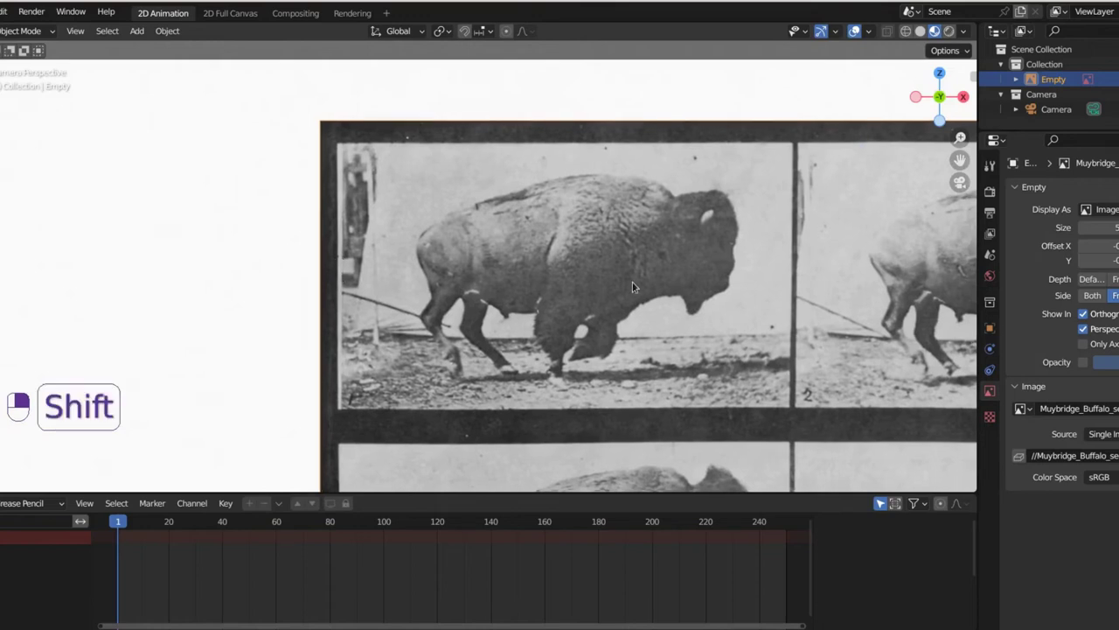
scroll(341, 275, "right", 5, "shift")
scroll(387, 216, "right", 3, "shift")
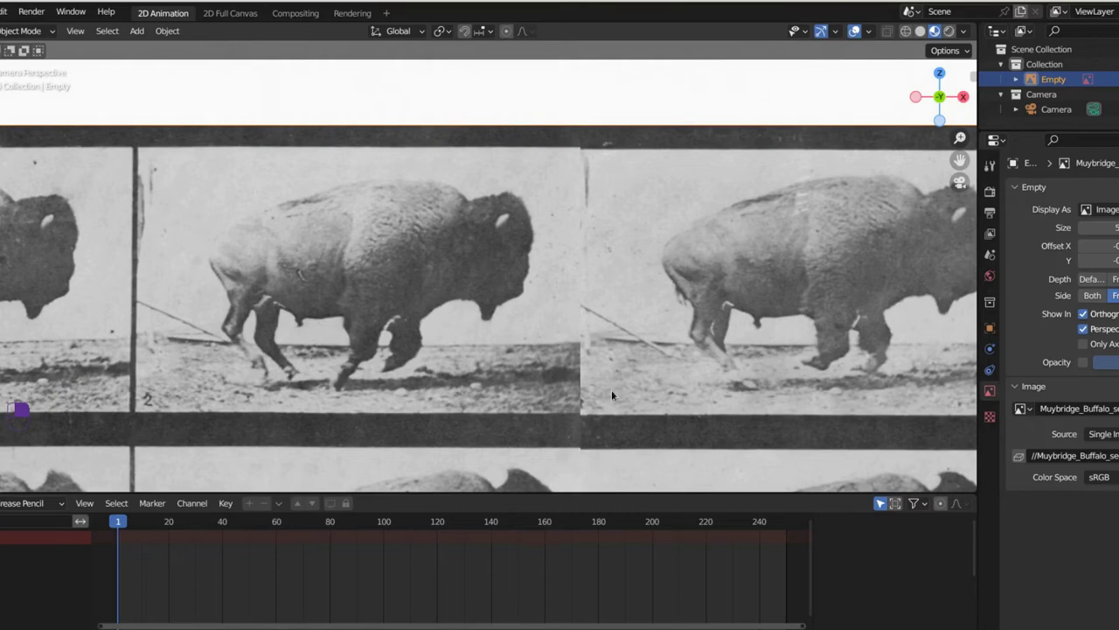
scroll(611, 395, "down", 6)
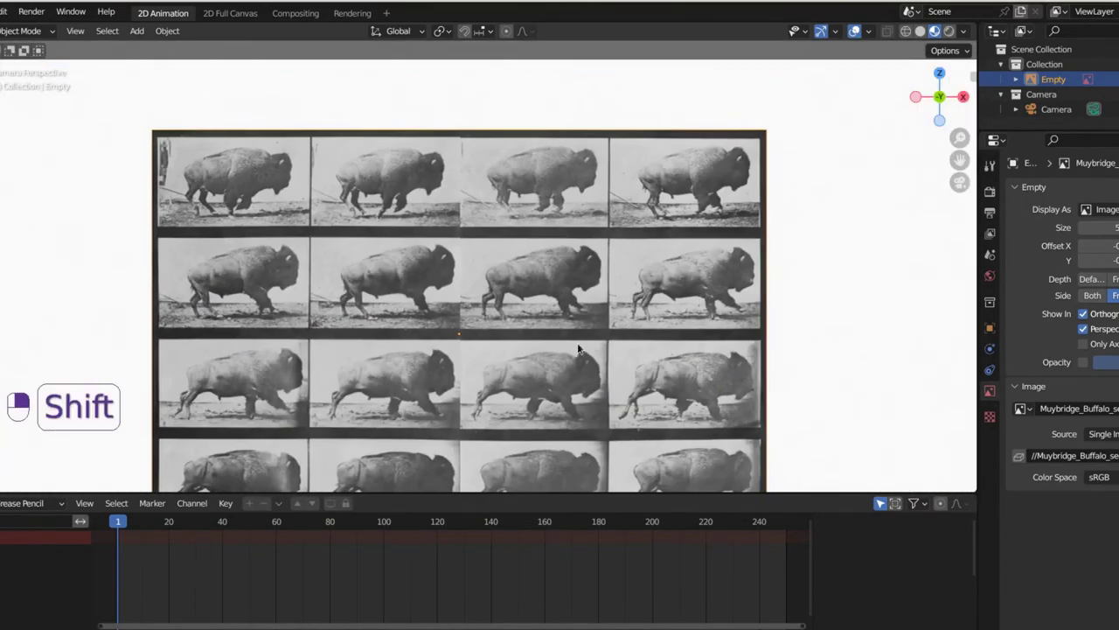
middle_click_drag(578, 350, 558, 273, "shift")
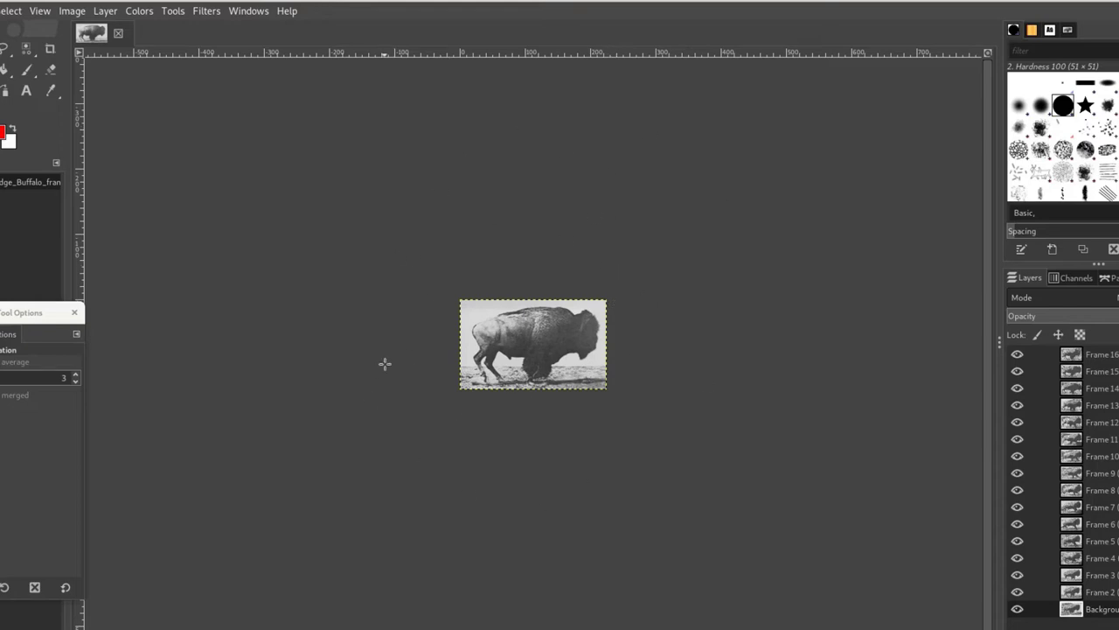
Step: In GIMP, hide layers Frame 16 down to Frame 8 to review each buffalo pose
left_click(1100, 354)
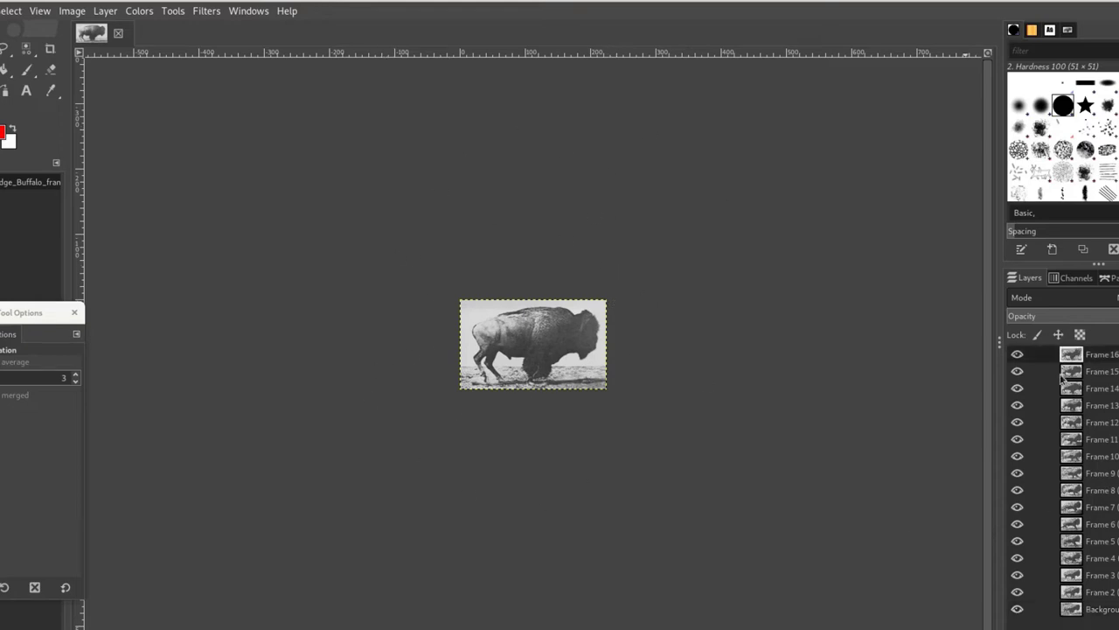
left_click(1017, 354)
left_click(1017, 371)
left_click(1017, 388)
left_click(1017, 405)
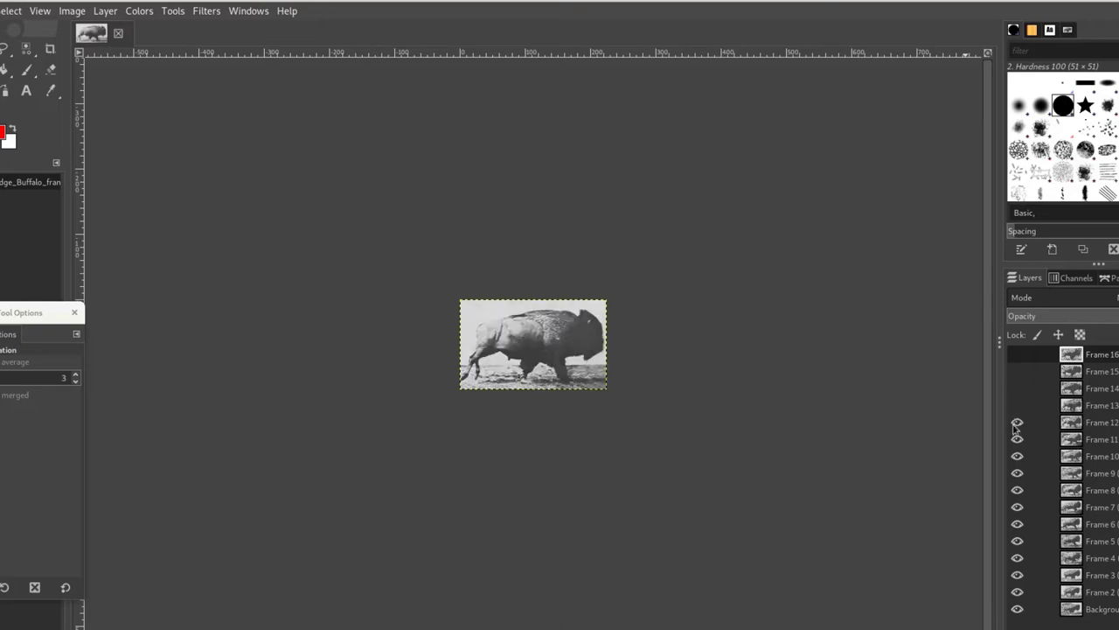
left_click(1017, 422)
left_click(1017, 439)
left_click(1017, 455)
left_click(1017, 473)
left_click(1017, 489)
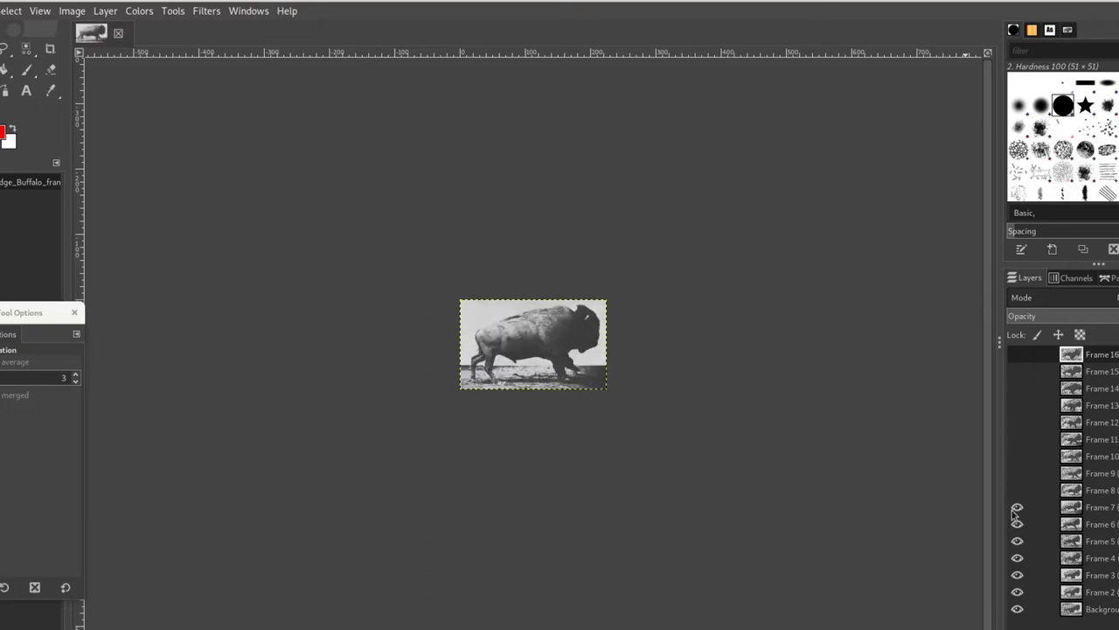
Step: Make every hidden Frame layer up to Frame 16 visible again and switch back to Blender
left_click(1017, 524)
left_click(1017, 489)
left_click(1017, 473)
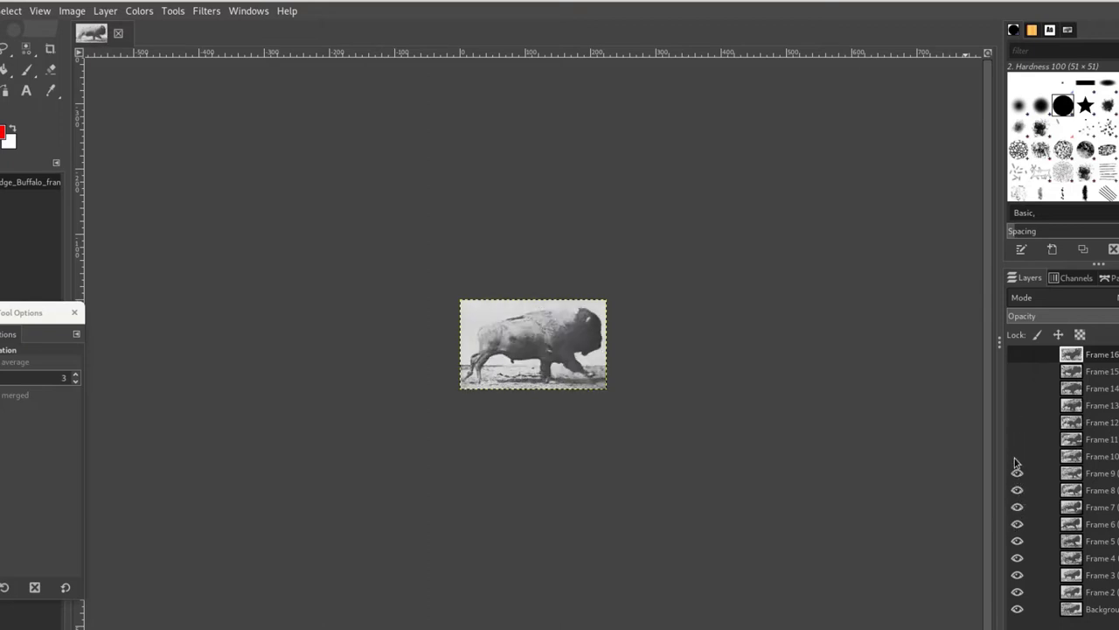
left_click(1016, 455)
left_click(1017, 439)
left_click(1017, 423)
left_click(1017, 404)
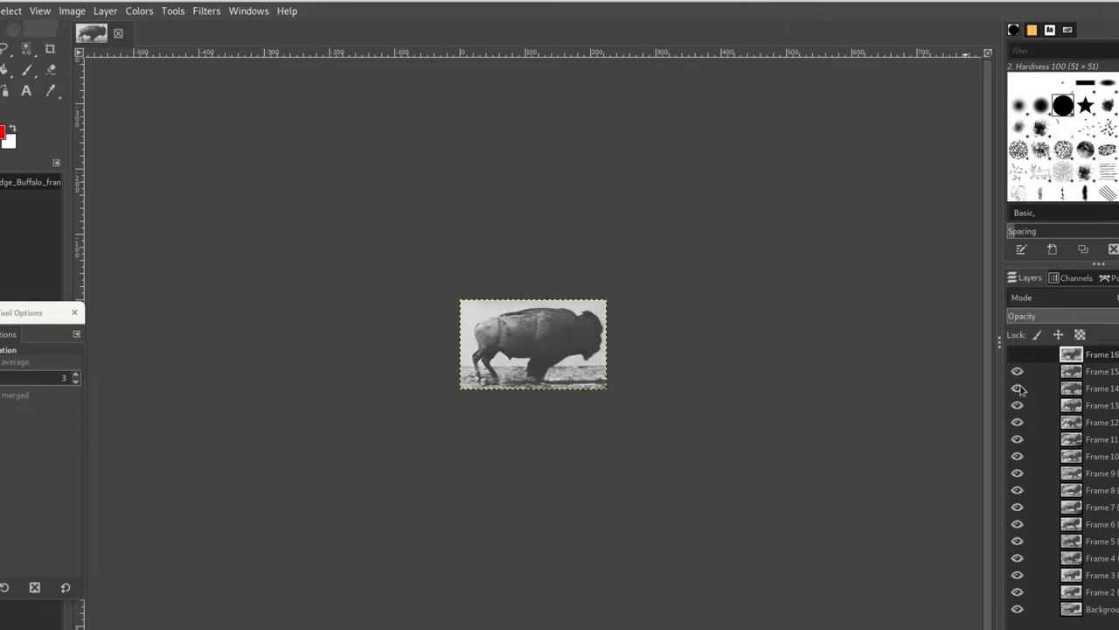
left_click(1017, 371)
left_click(1017, 354)
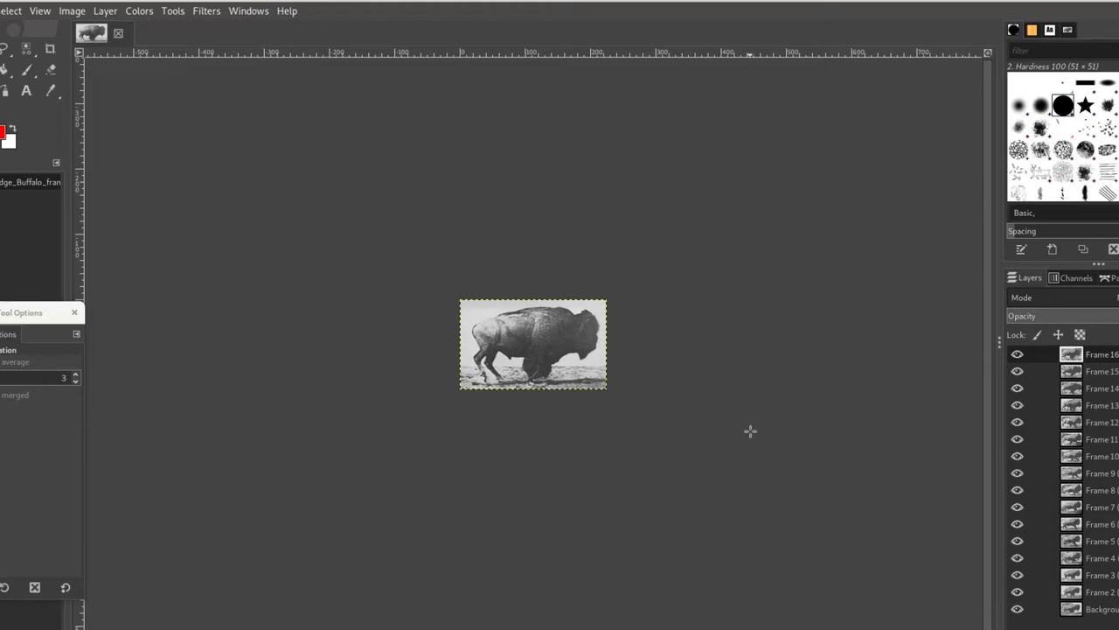
key("alt+Tab")
key("alt+shift+Tab")
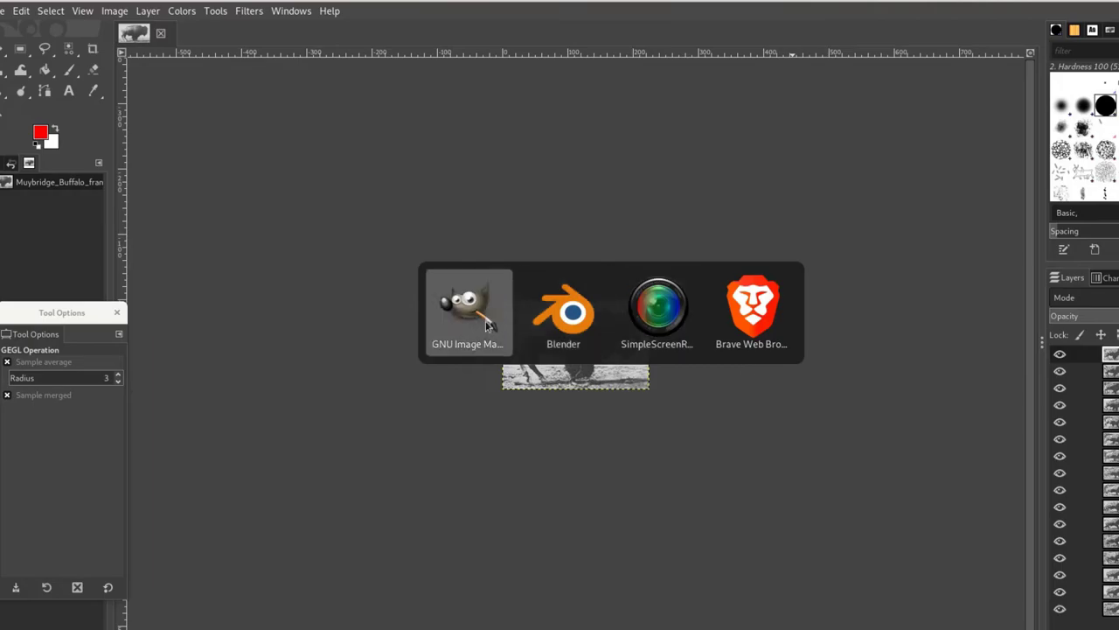
Step: Fit the camera frame in view, then select and delete the Empty holding the sequence sheet
key("alt+Tab")
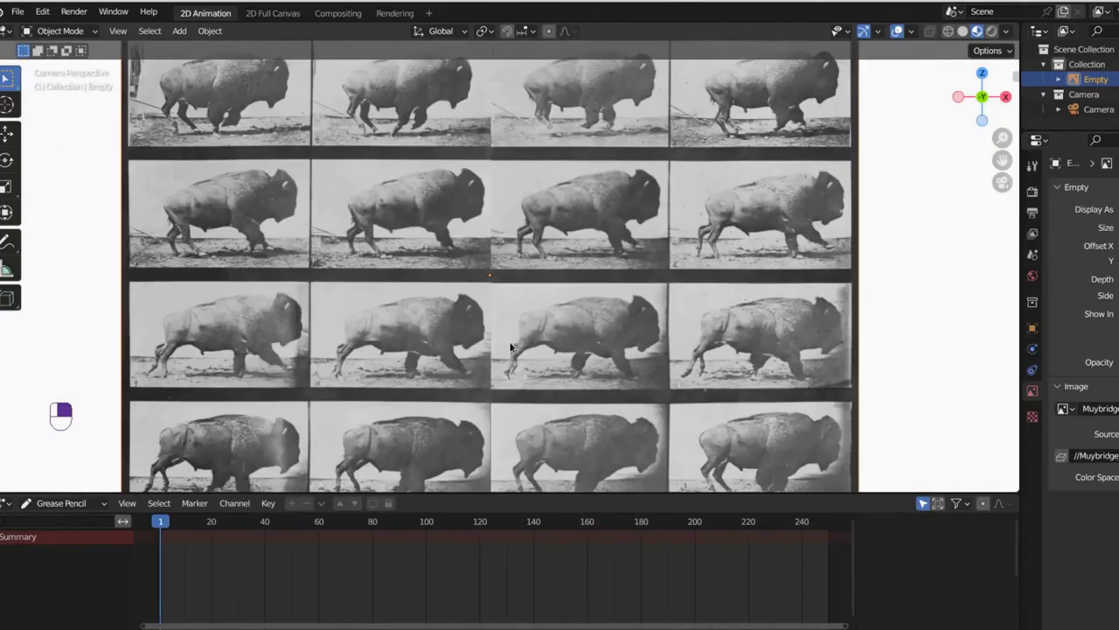
key("Home")
left_click(495, 270)
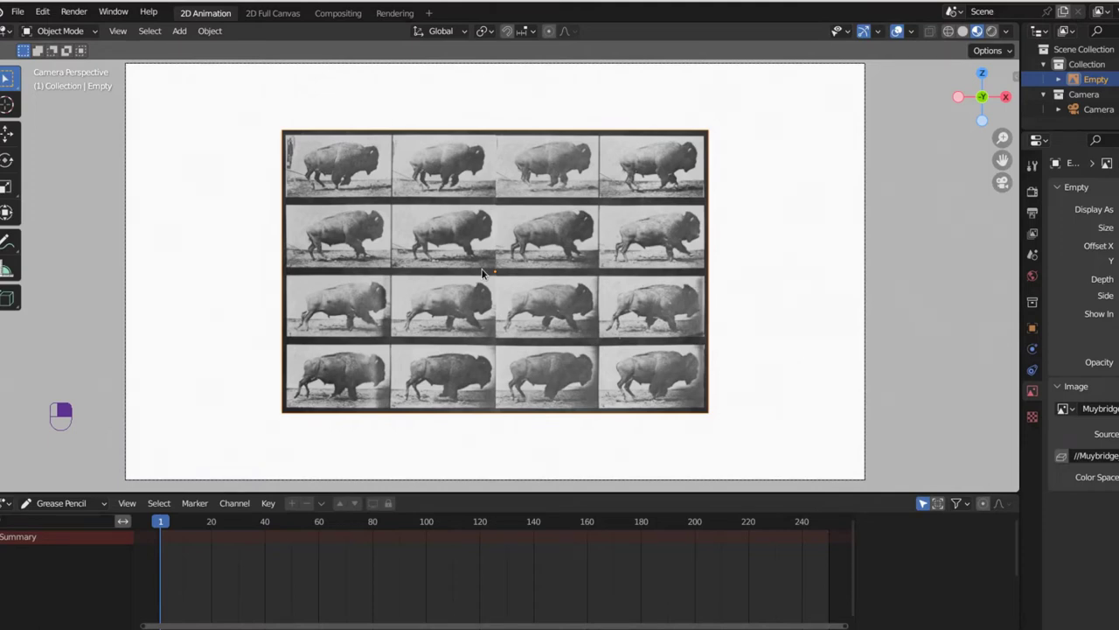
left_click(481, 273)
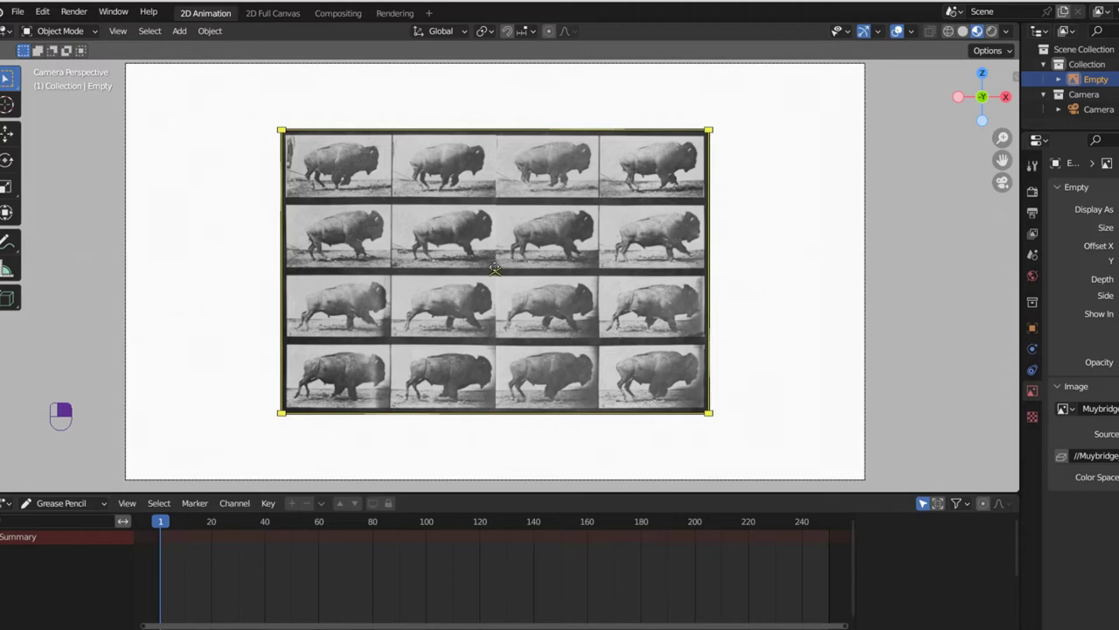
key("alt+a")
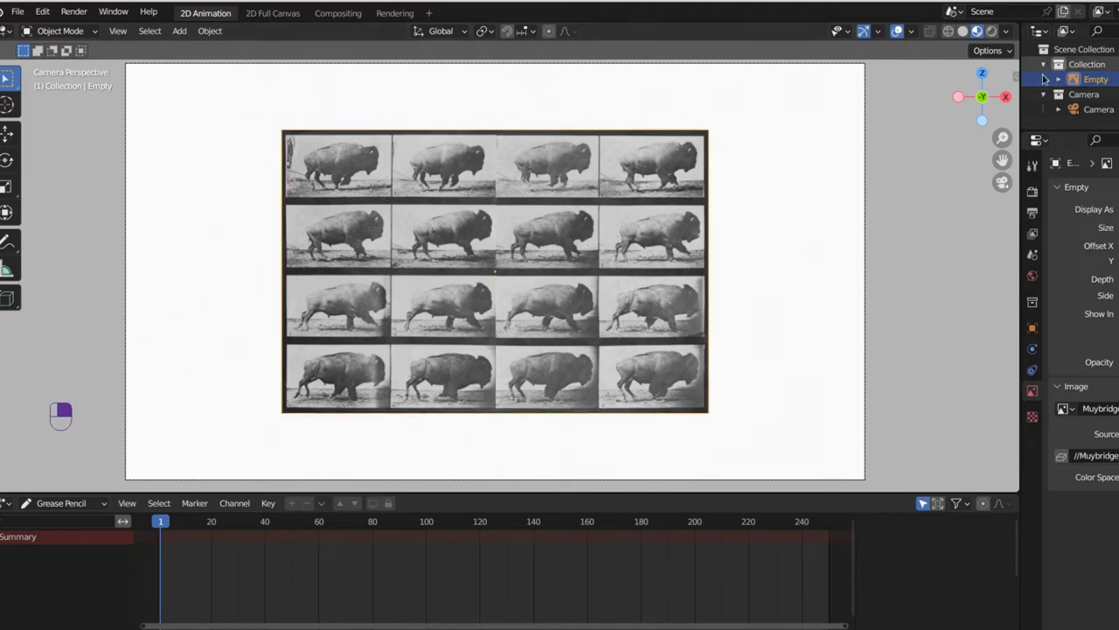
left_click_drag(1081, 131, 1080, 418)
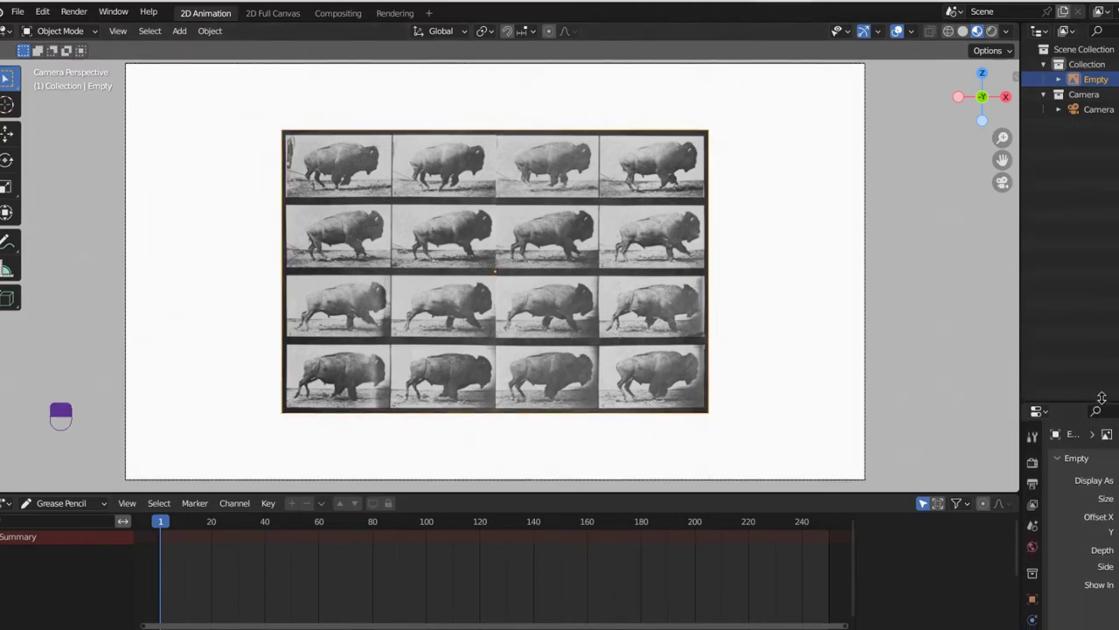
left_click(1100, 83)
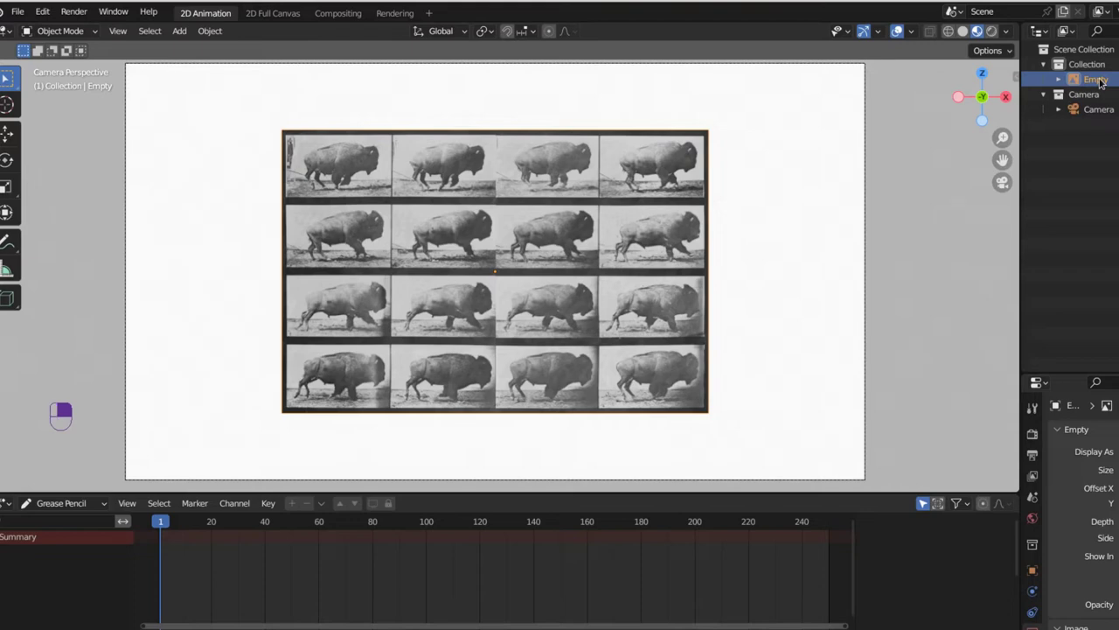
key("Delete")
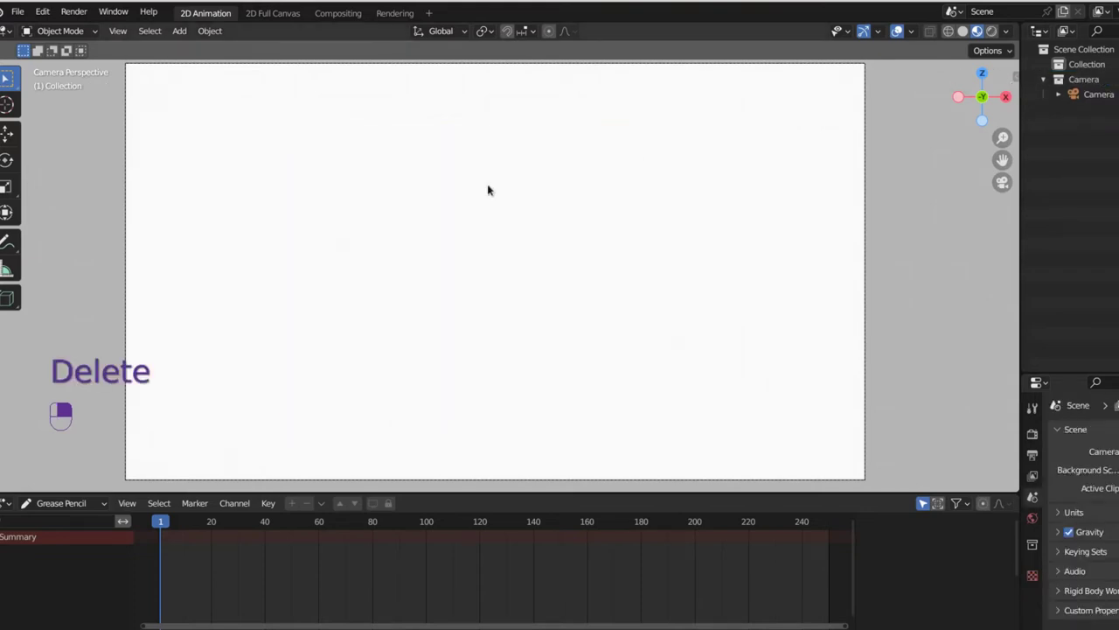
Step: Add a single buffalo frame image as a camera background
key("shift+a")
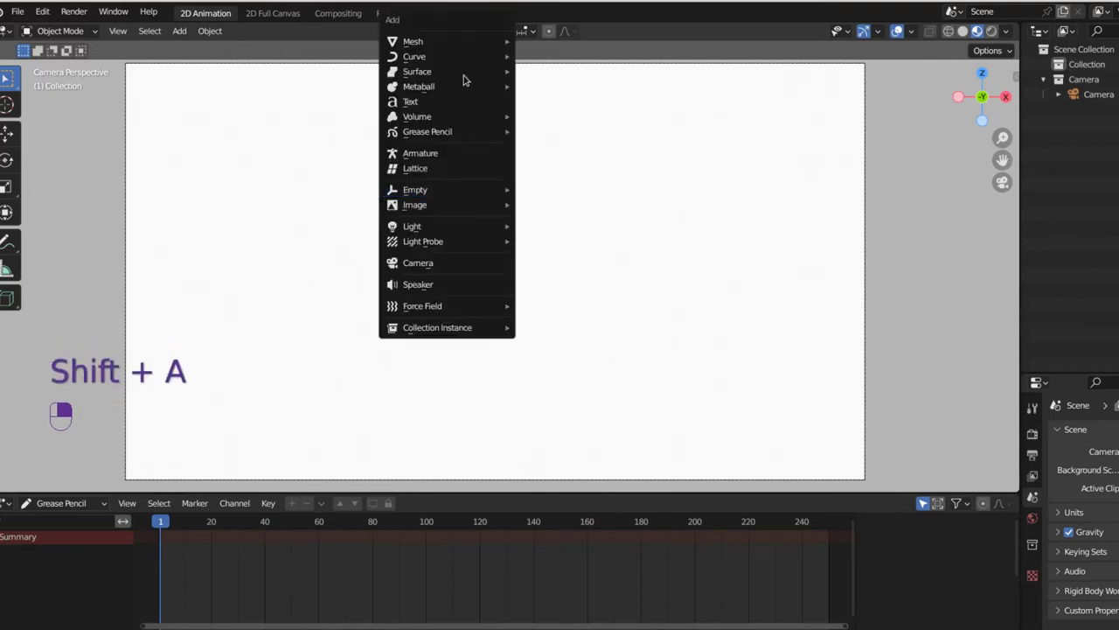
mouse_move(437, 207)
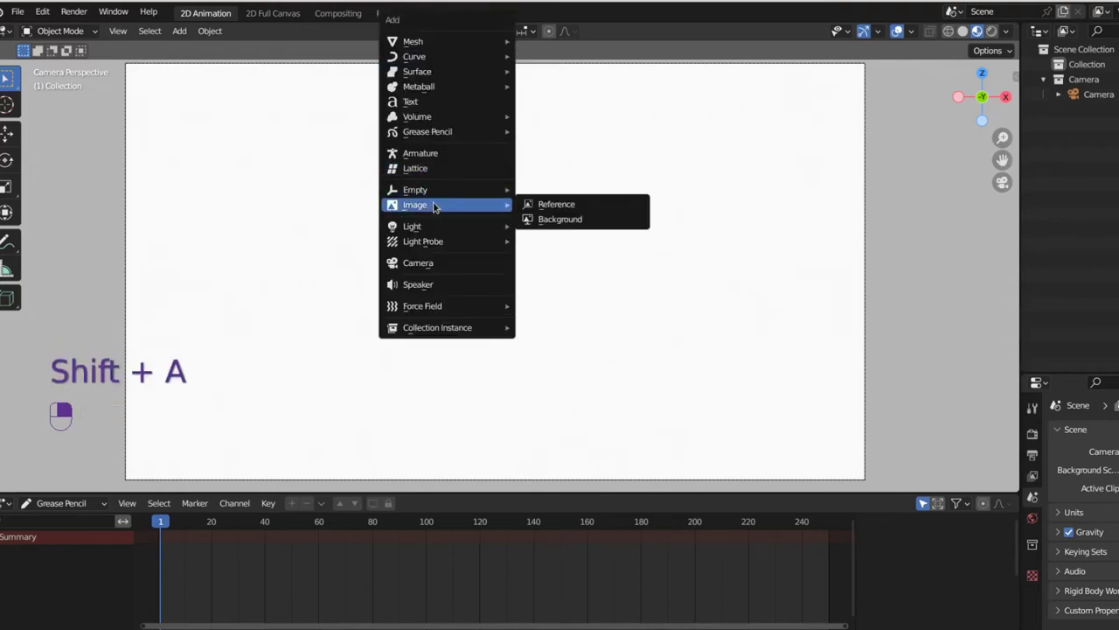
left_click(561, 220)
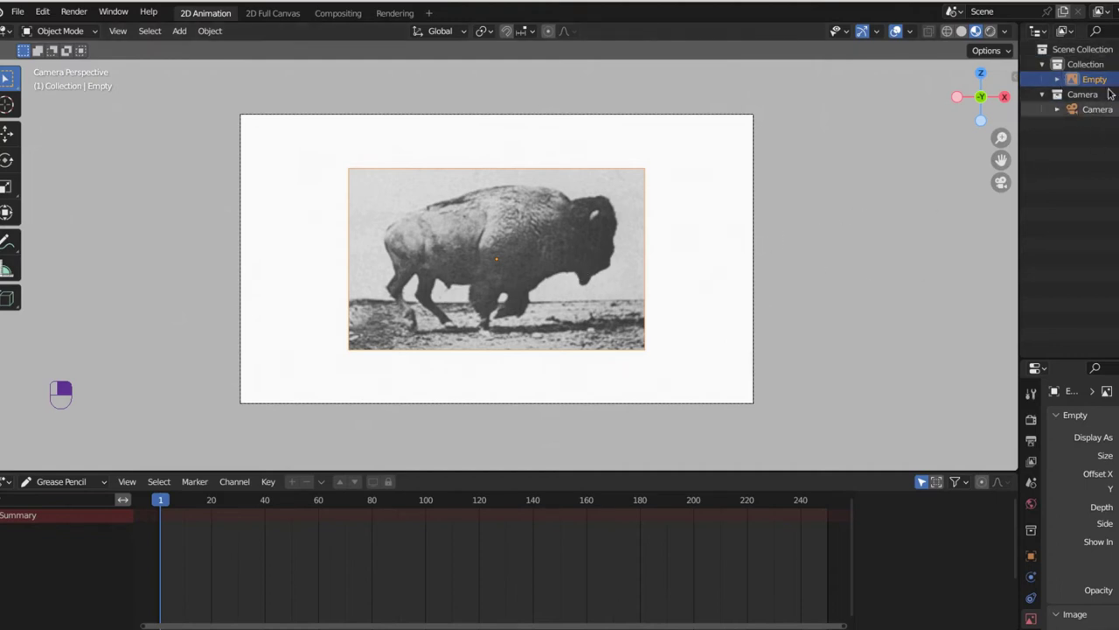
Step: Rename the new image Empty to 'Frame 01' in the Outliner and collapse it
left_click(1057, 78)
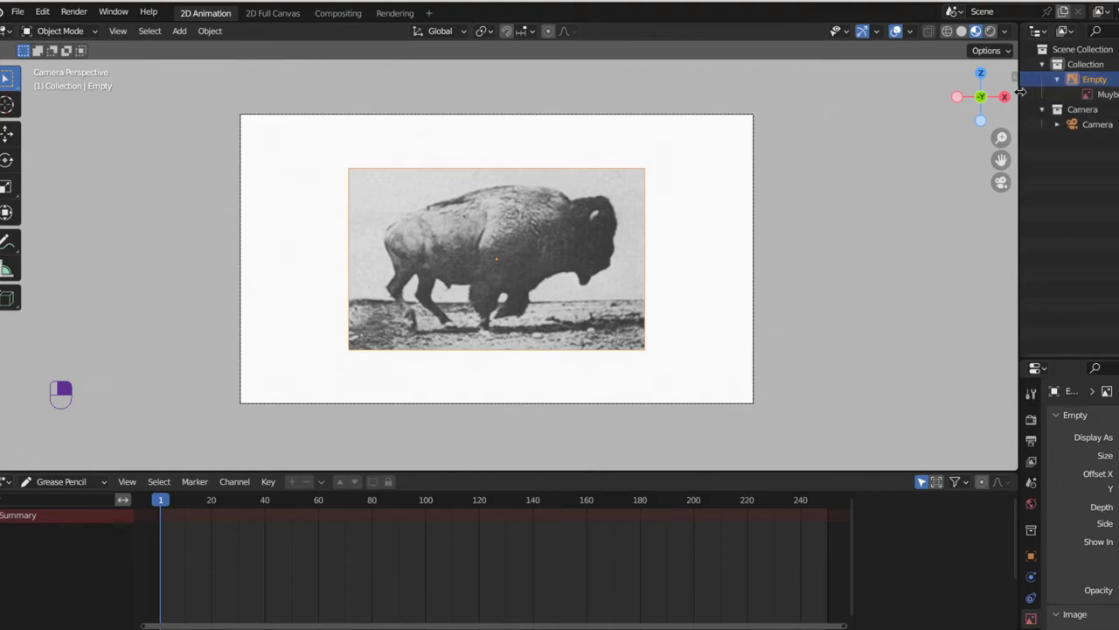
left_click_drag(1020, 97, 957, 99)
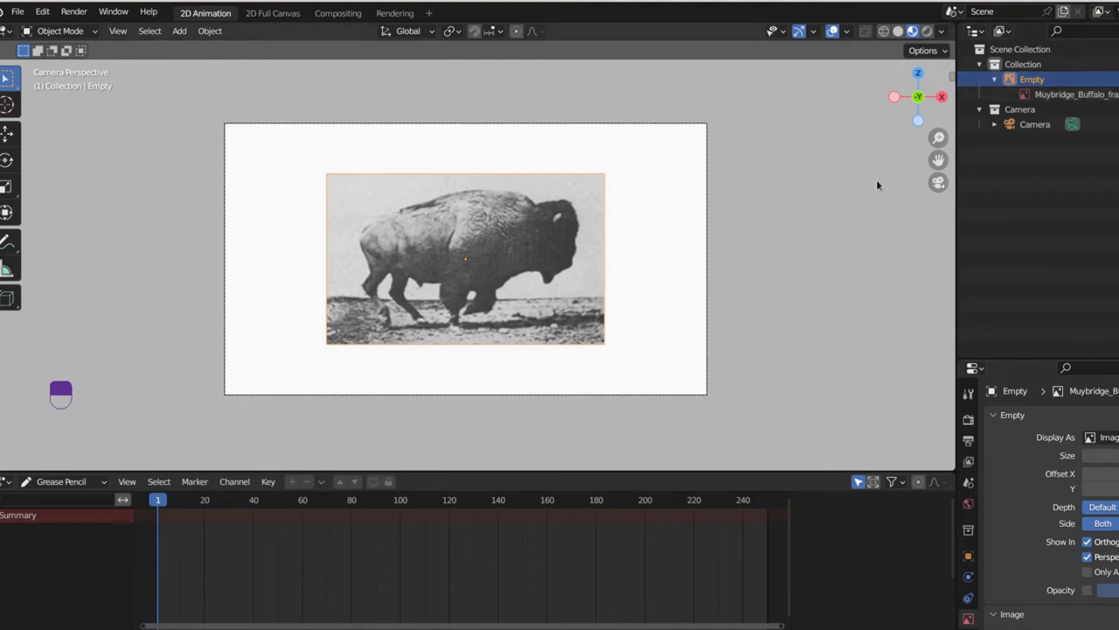
left_click(1100, 96)
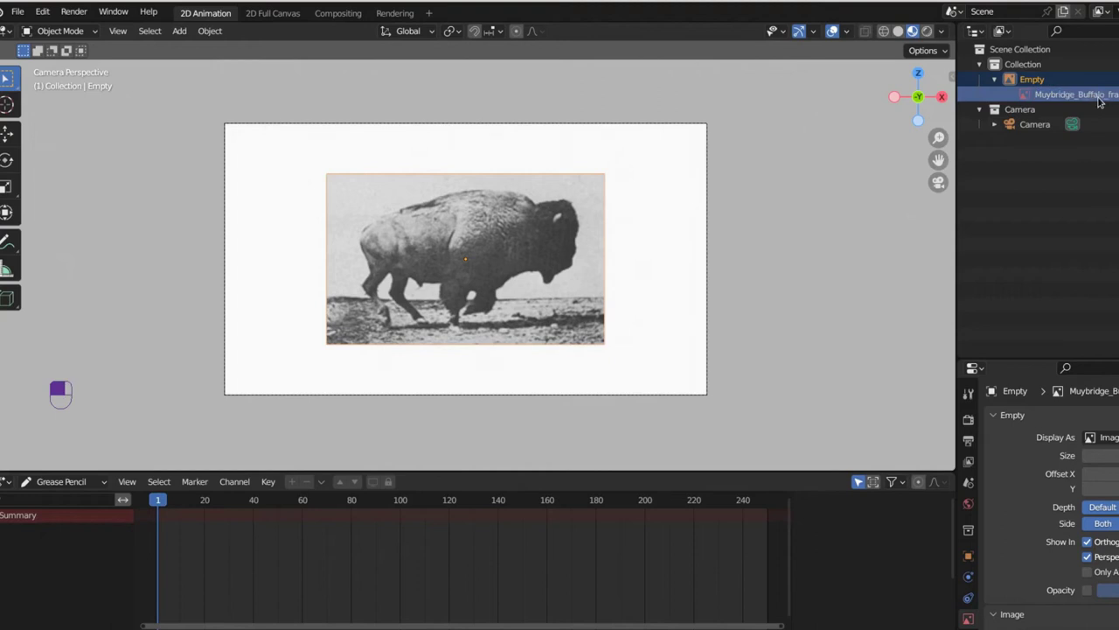
left_click(1030, 79)
double_click(1028, 79)
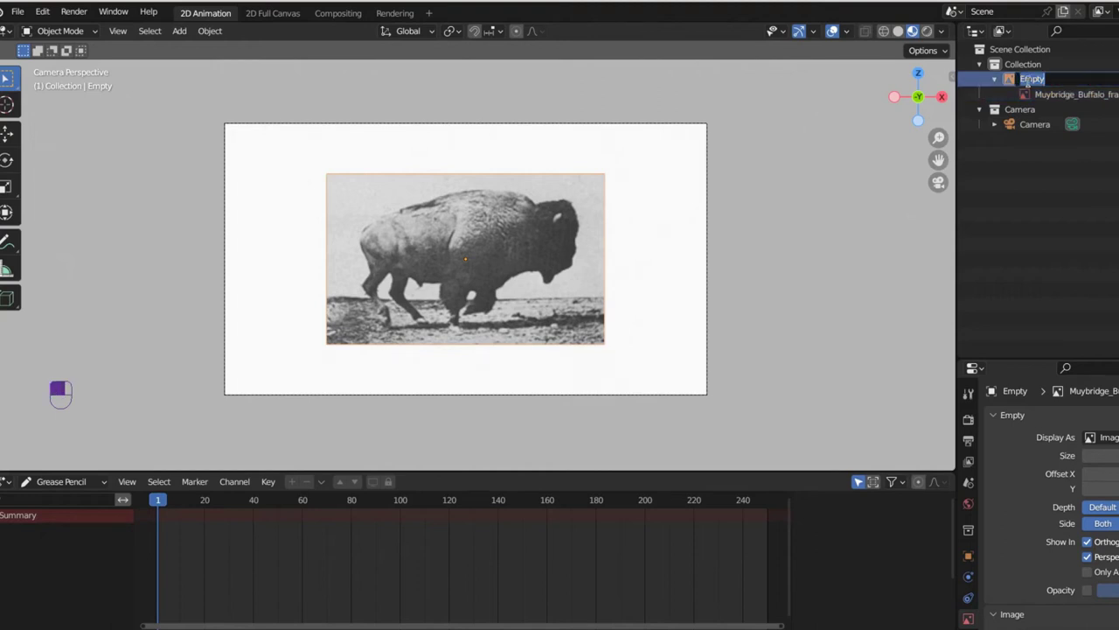
type("Frame 01")
key("Return")
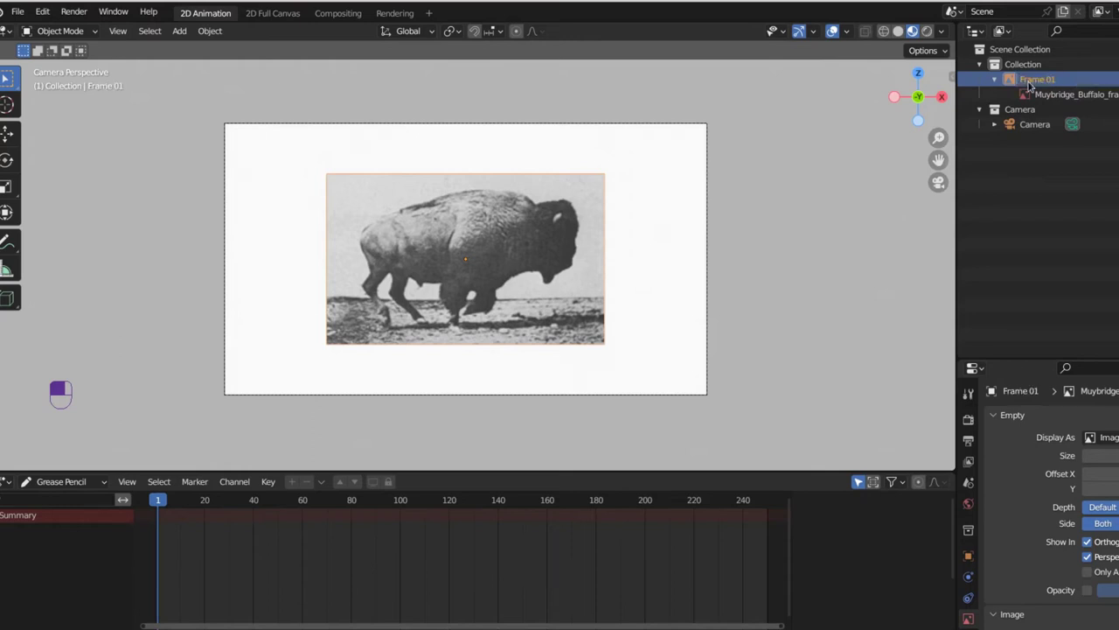
left_click(994, 80)
left_click(1028, 66)
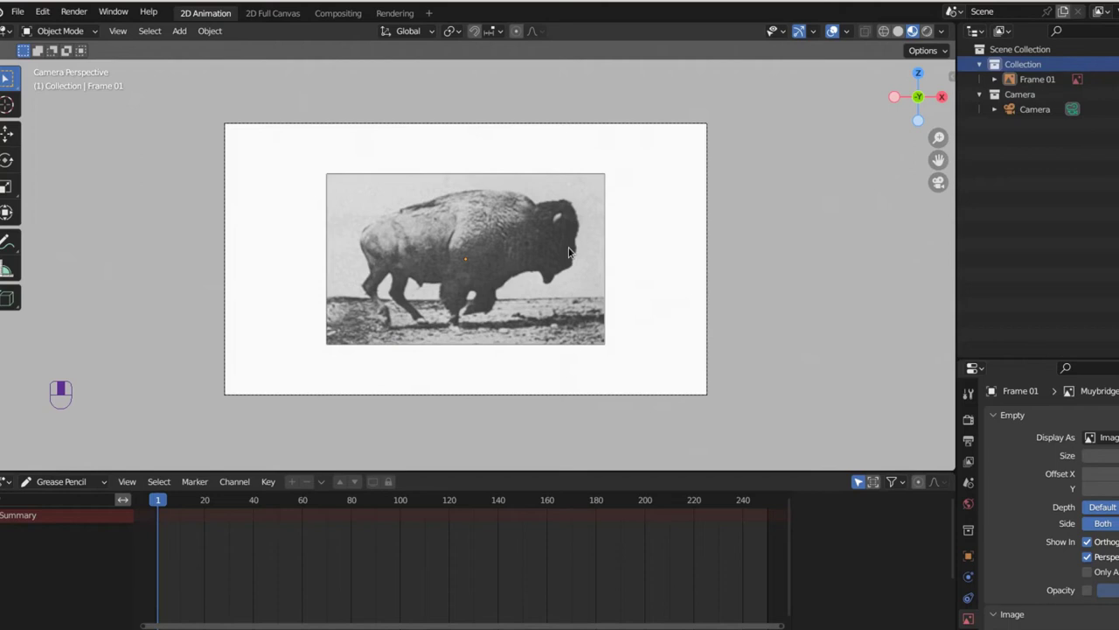
Step: Load Muybridge_Buffalo_frame02.jpg as a reference image
key("shift+a")
mouse_move(568, 251)
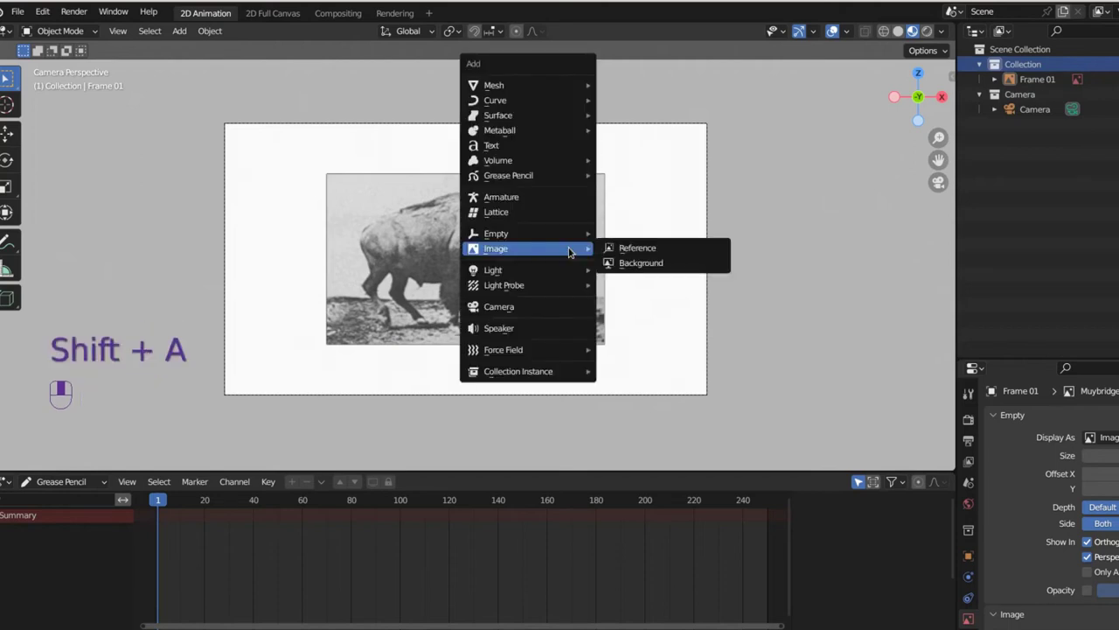
left_click(655, 248)
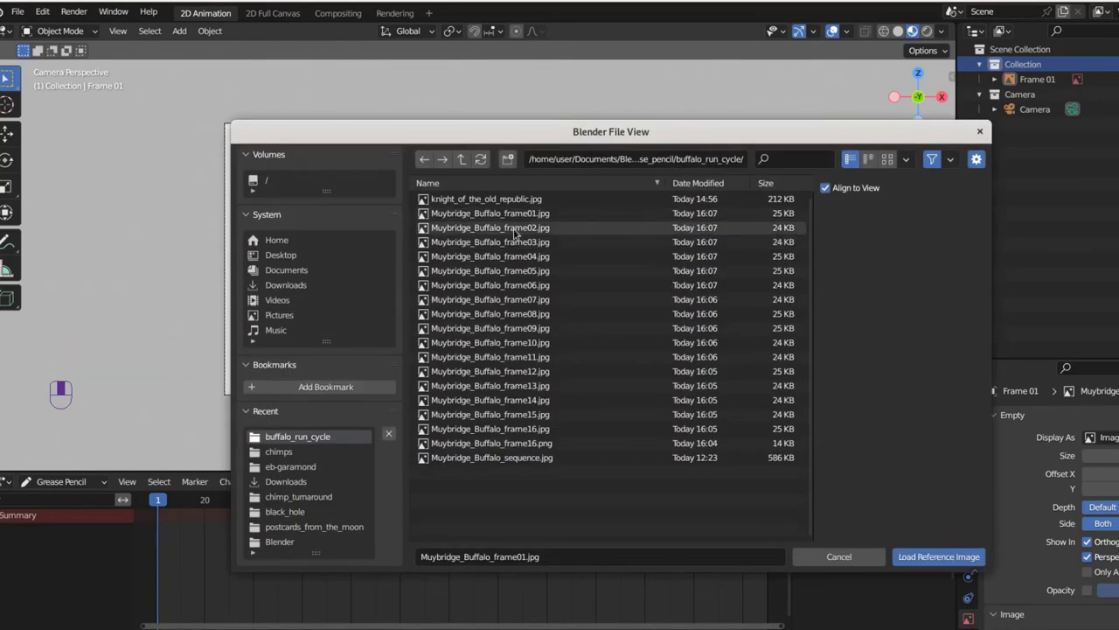
left_click(516, 228)
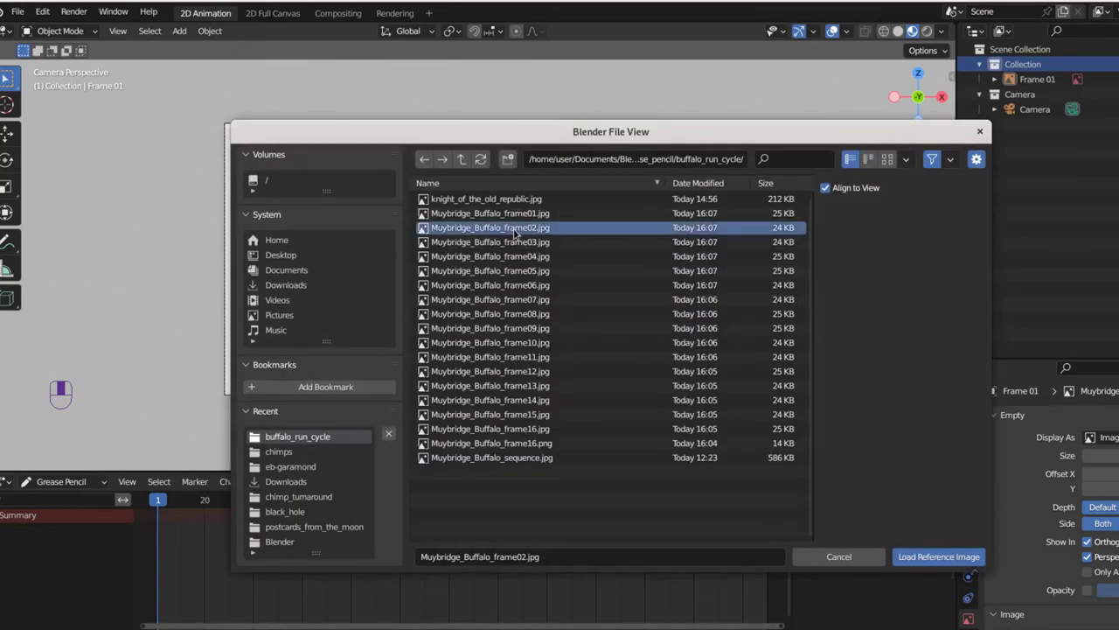
left_click(938, 560)
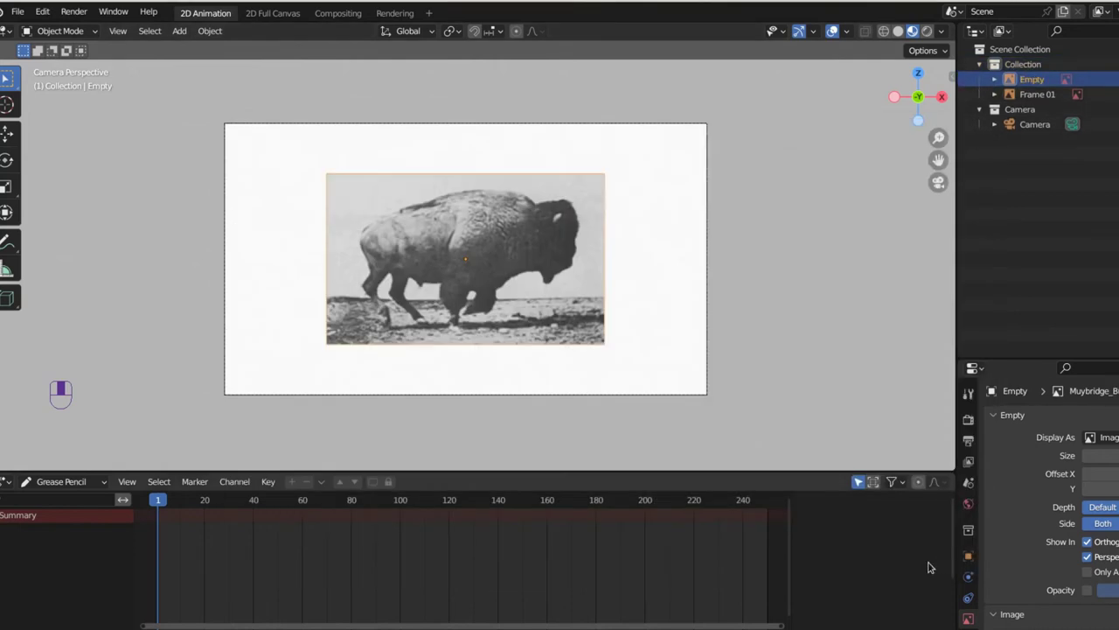
Step: Rename the new Empty to 'Frame 02'
double_click(1031, 79)
type("F")
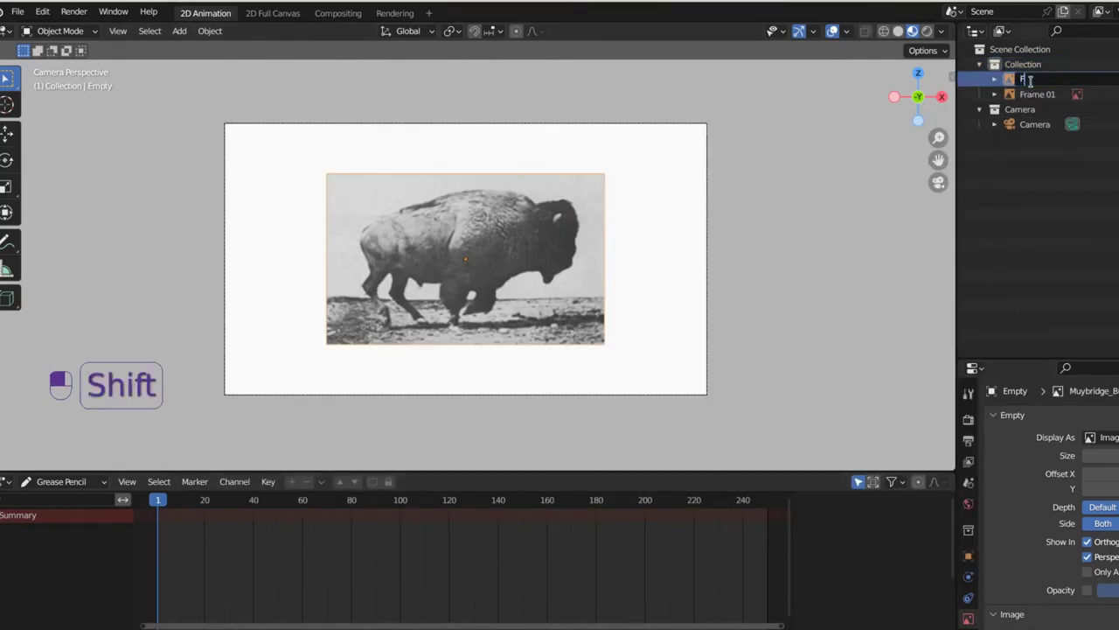
type("rame 02")
key("Return")
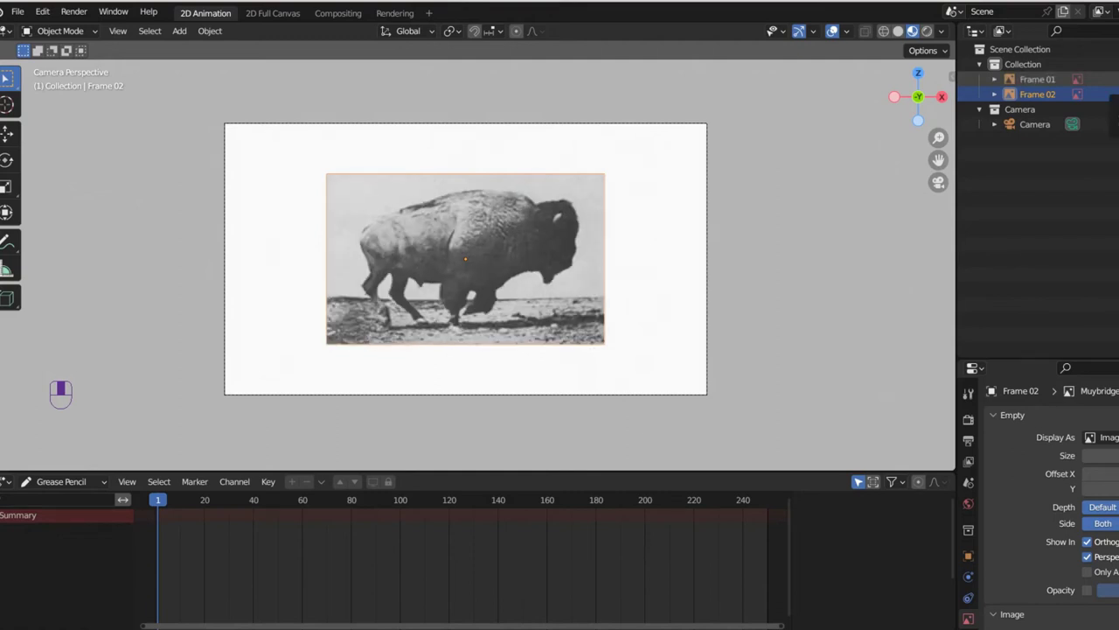
Step: Append ': Muybridge Frames' to the Collection name in the Outliner
double_click(1031, 65)
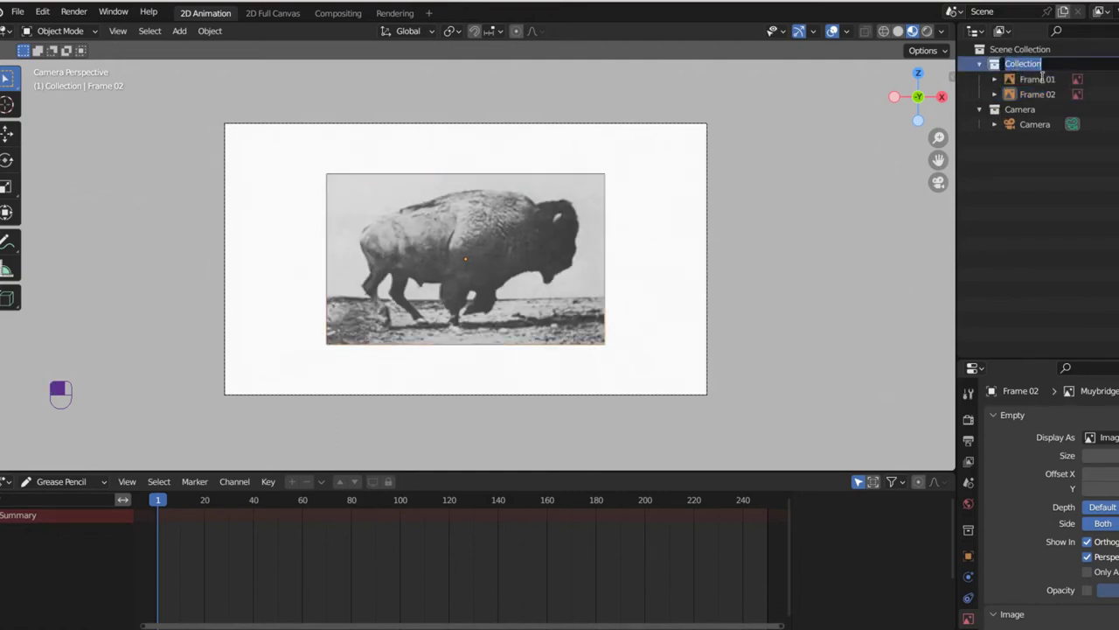
key("Return")
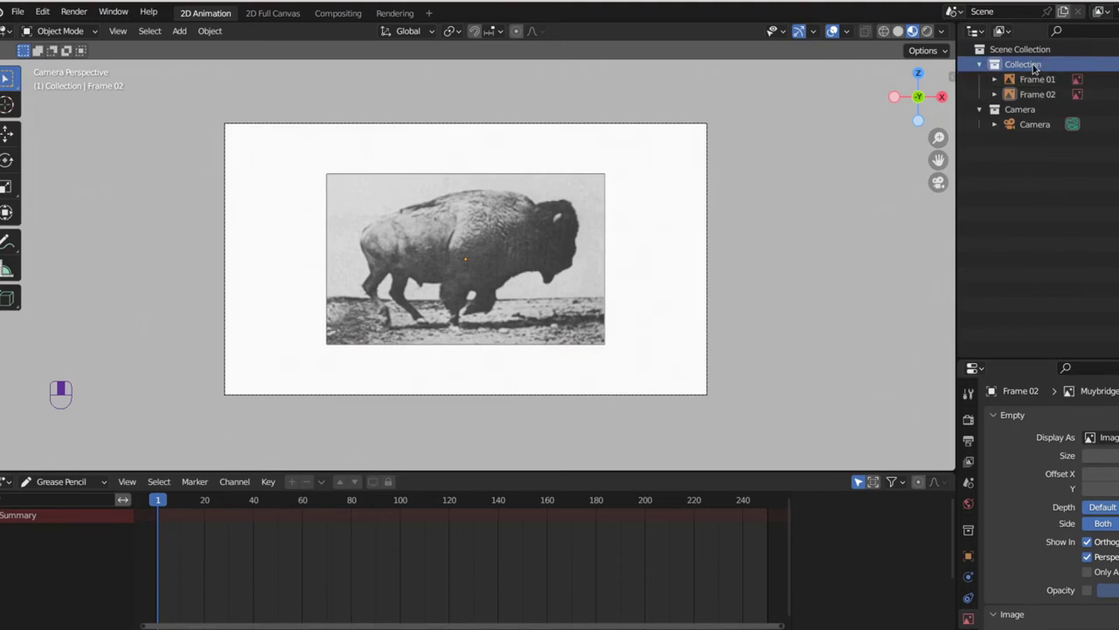
double_click(1034, 66)
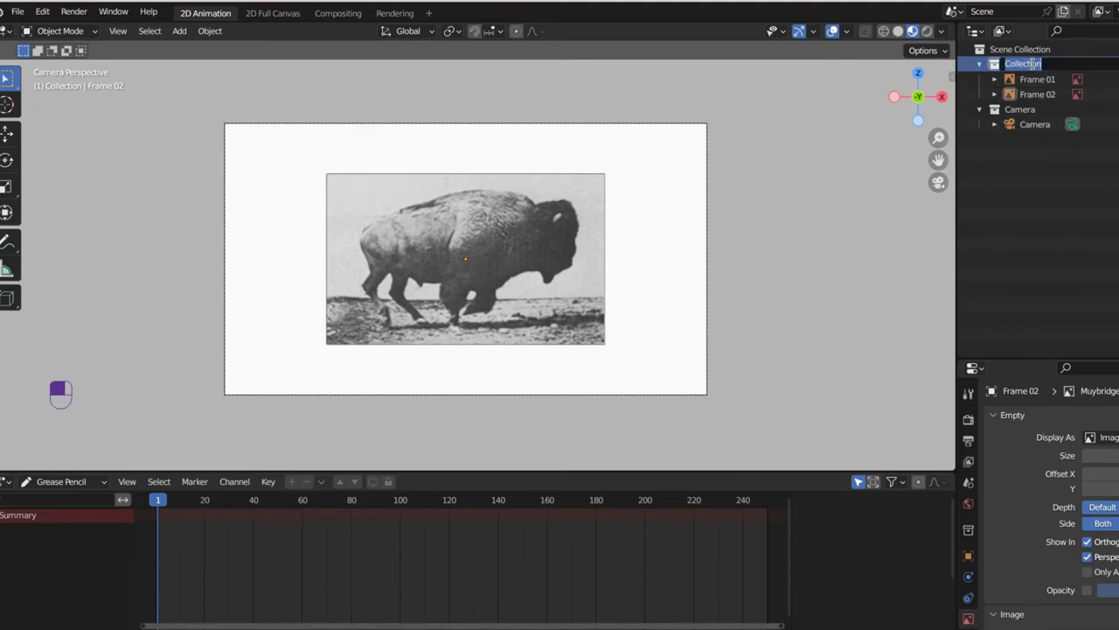
left_click(1050, 65)
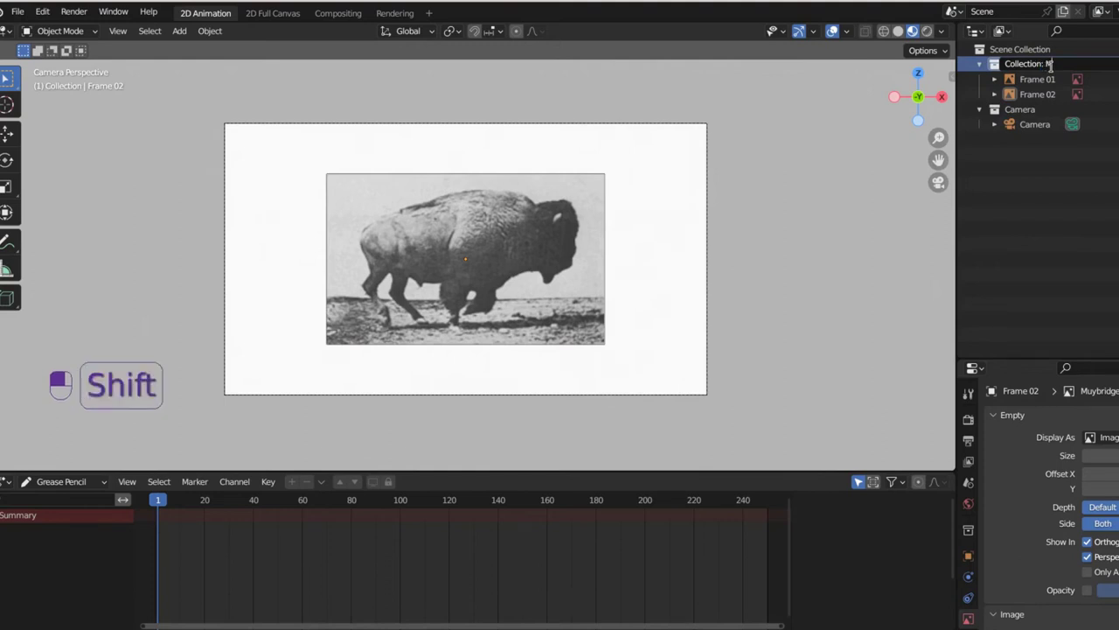
type(": Muybridg")
type("e")
key("BackSpace")
key("BackSpace")
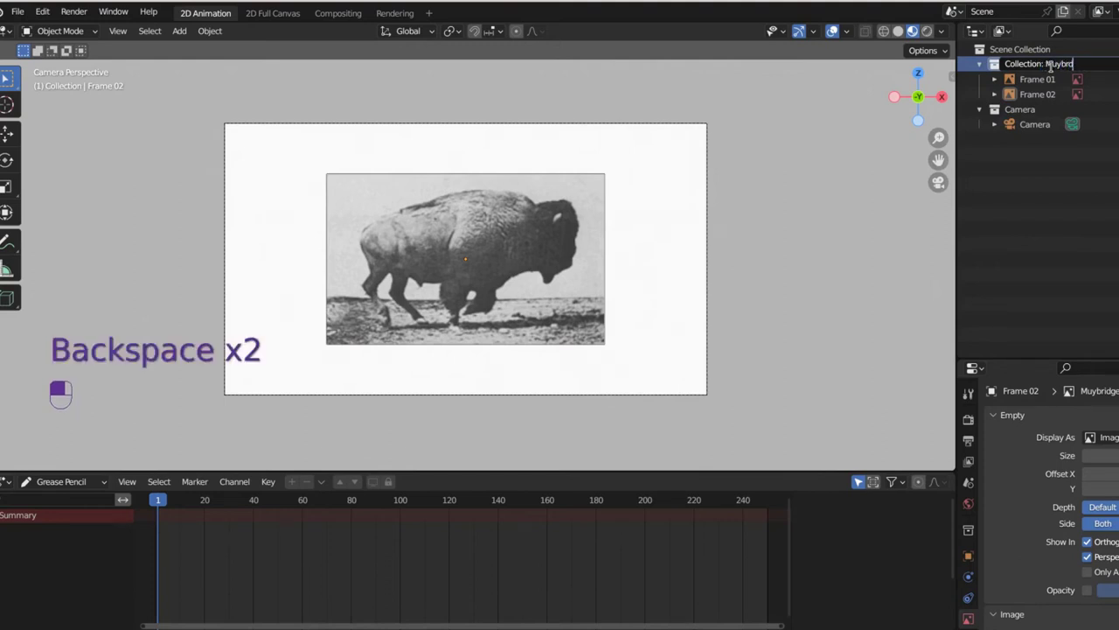
type("ge Frames")
key("Return")
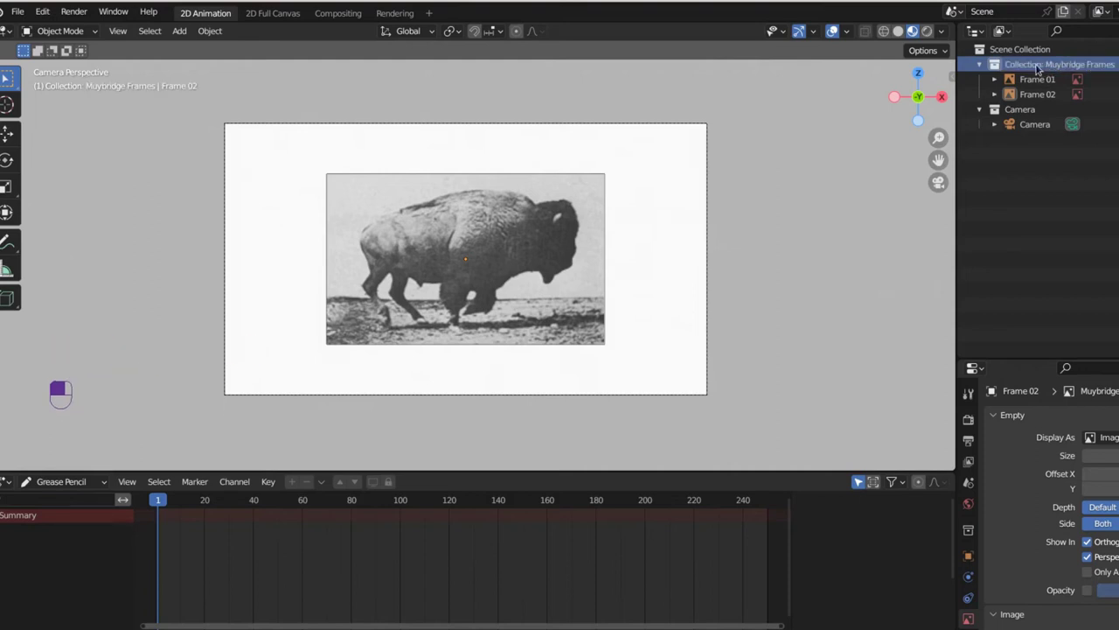
Step: Load Muybridge_Buffalo_frame03.jpg as a reference image
key("shift+a")
mouse_move(447, 260)
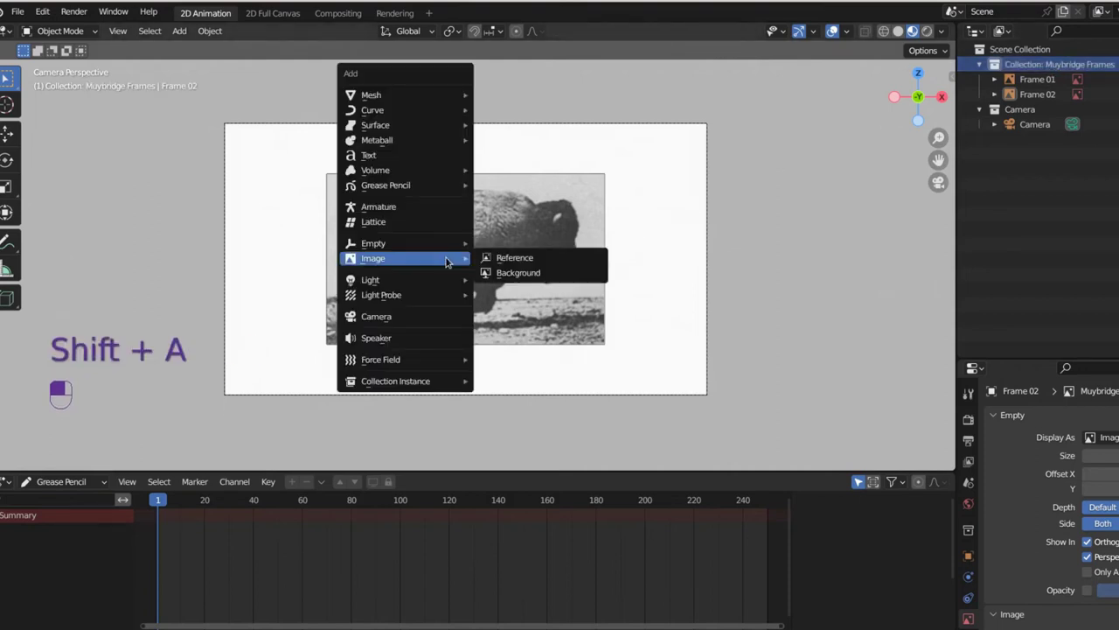
left_click(515, 259)
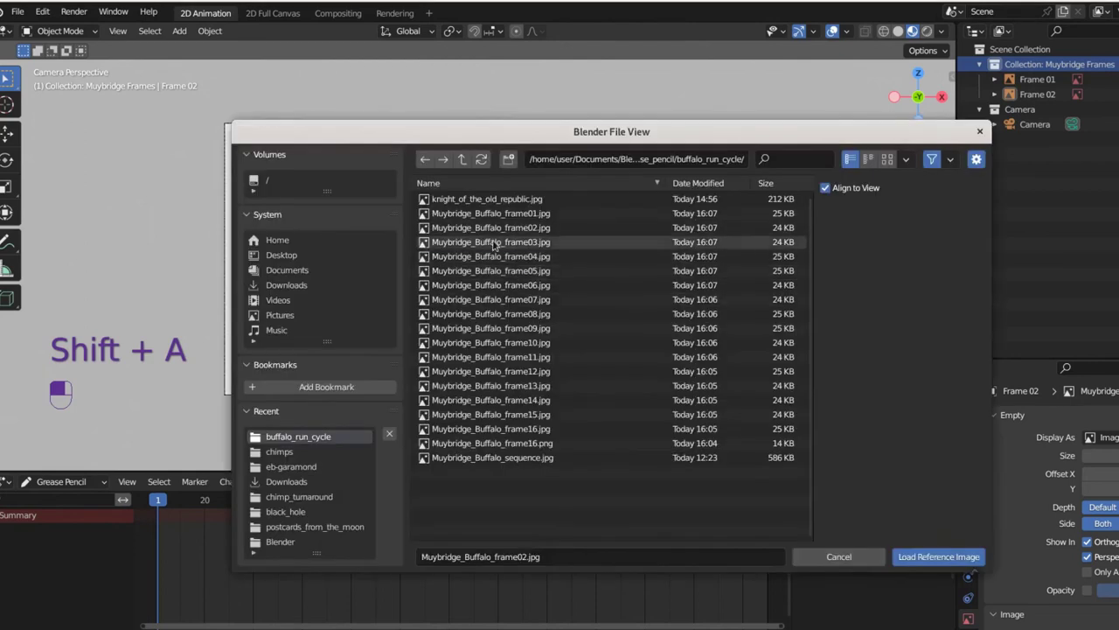
left_click(490, 242)
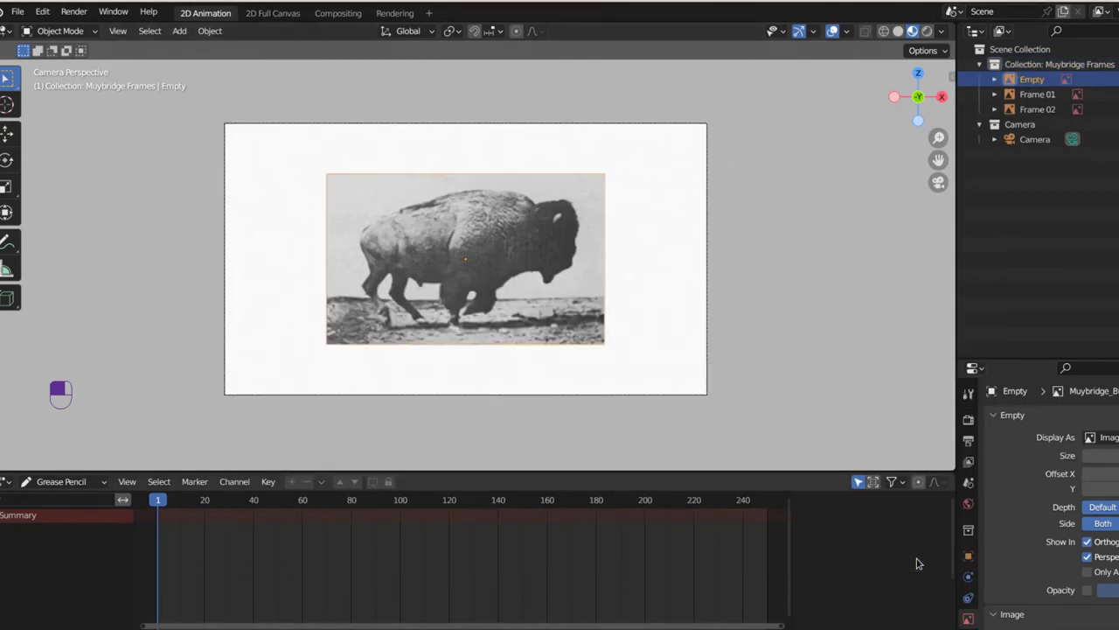
left_click(918, 560)
Step: Rename the new Empty to 'Frame 03' and bring Blender back to the front
double_click(1032, 79)
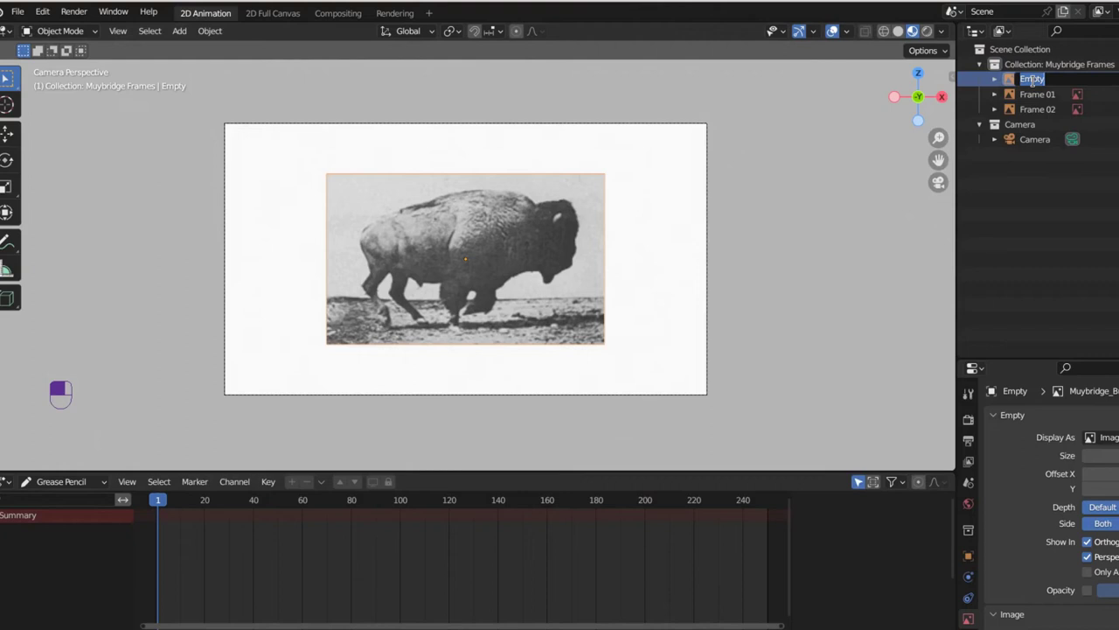
type("Frame 03")
key("Return")
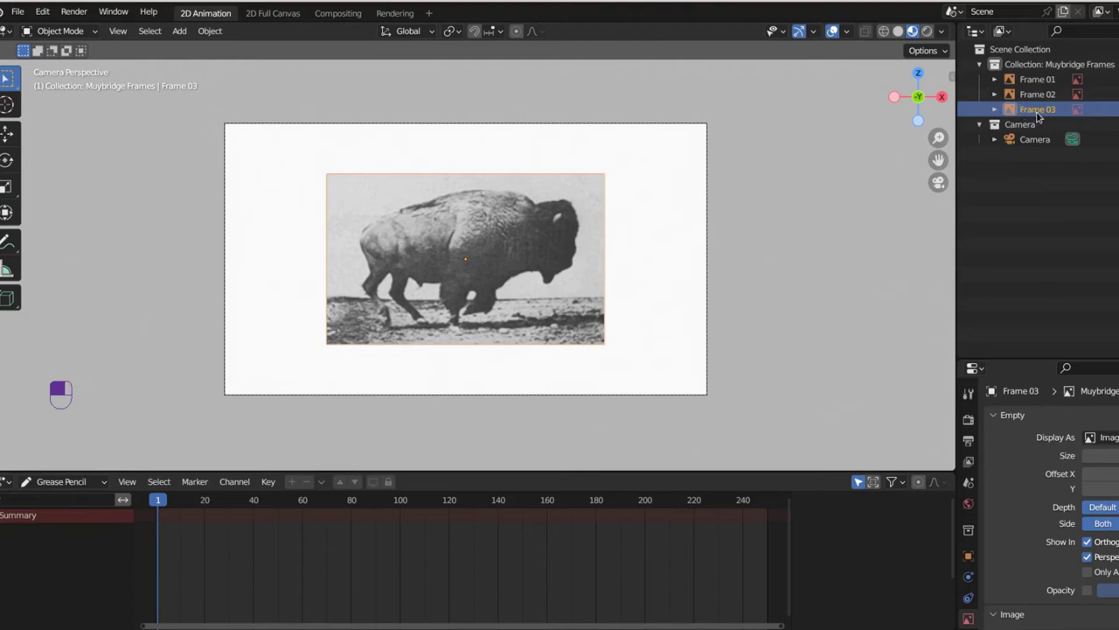
key("alt+Tab")
key("alt+Tab")
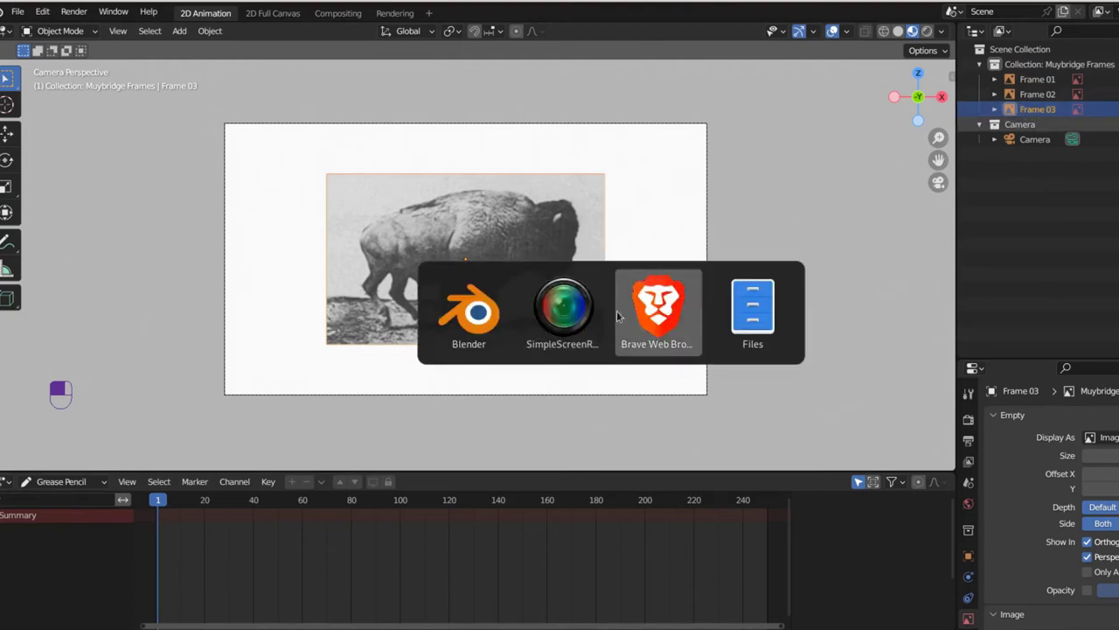
key("alt+shift+Tab")
left_click(456, 14)
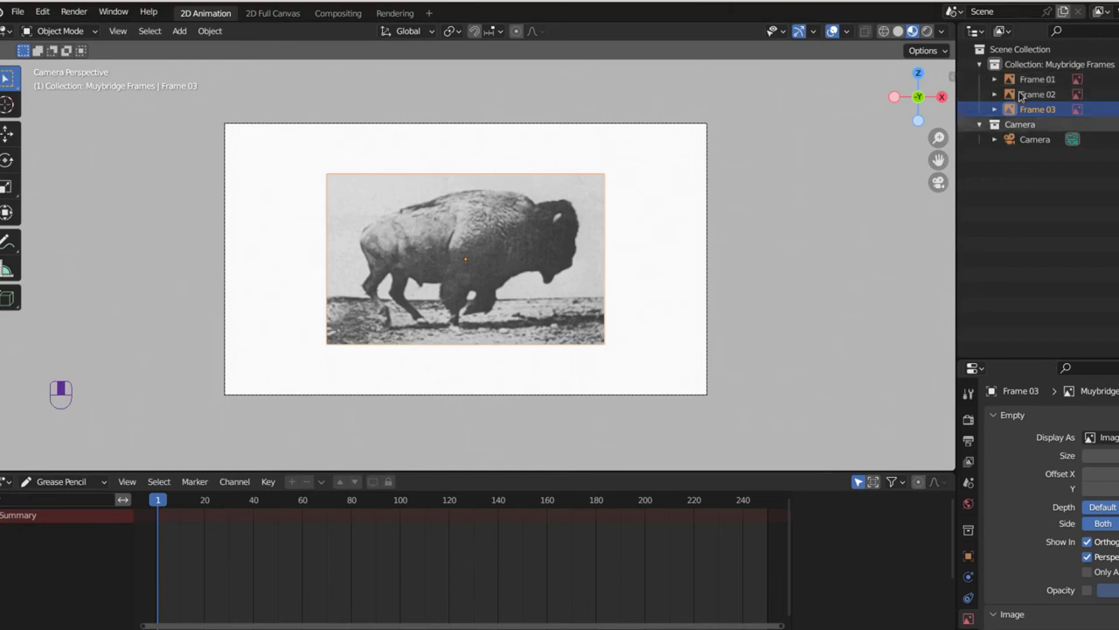
Step: Add Muybridge_Buffalo_frame04.jpg as a reference image named Frame 04
key("shift+a")
mouse_move(536, 215)
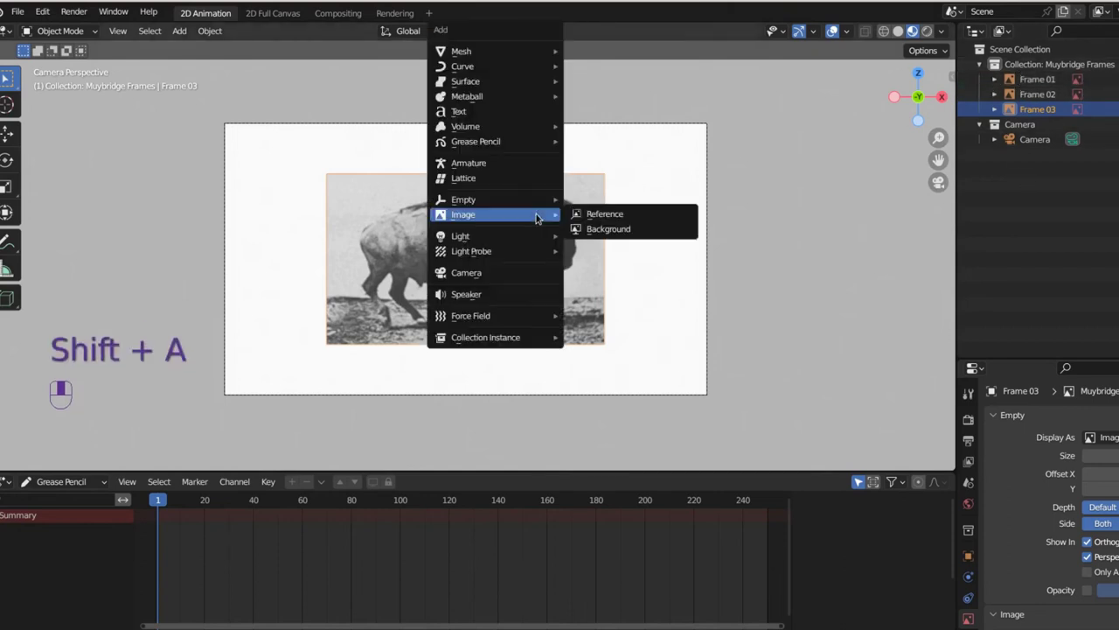
left_click(625, 217)
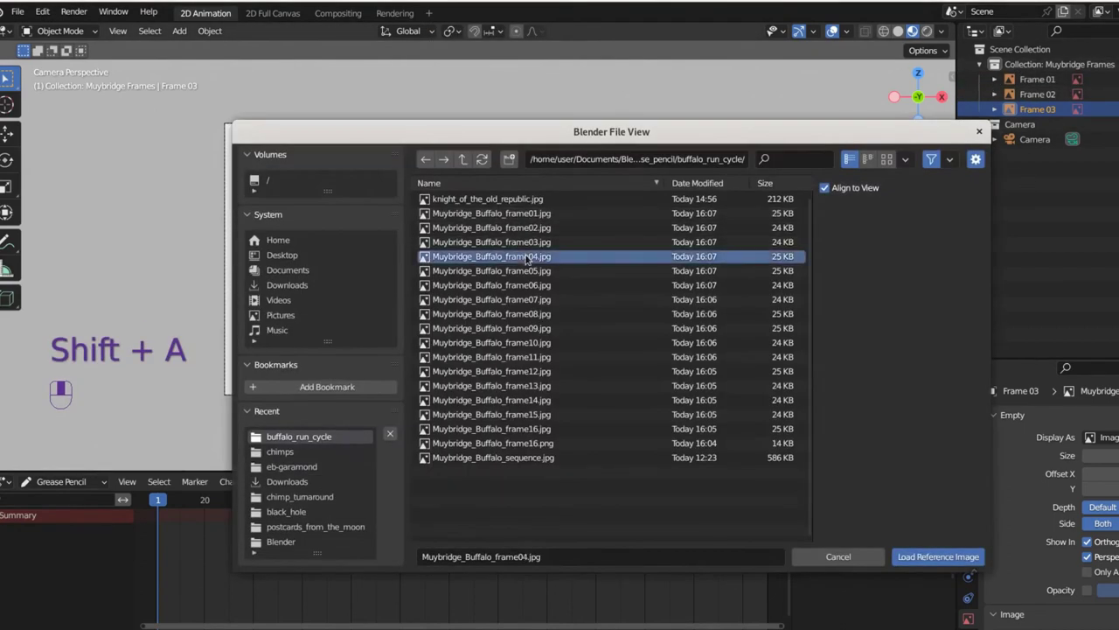
left_click(900, 556)
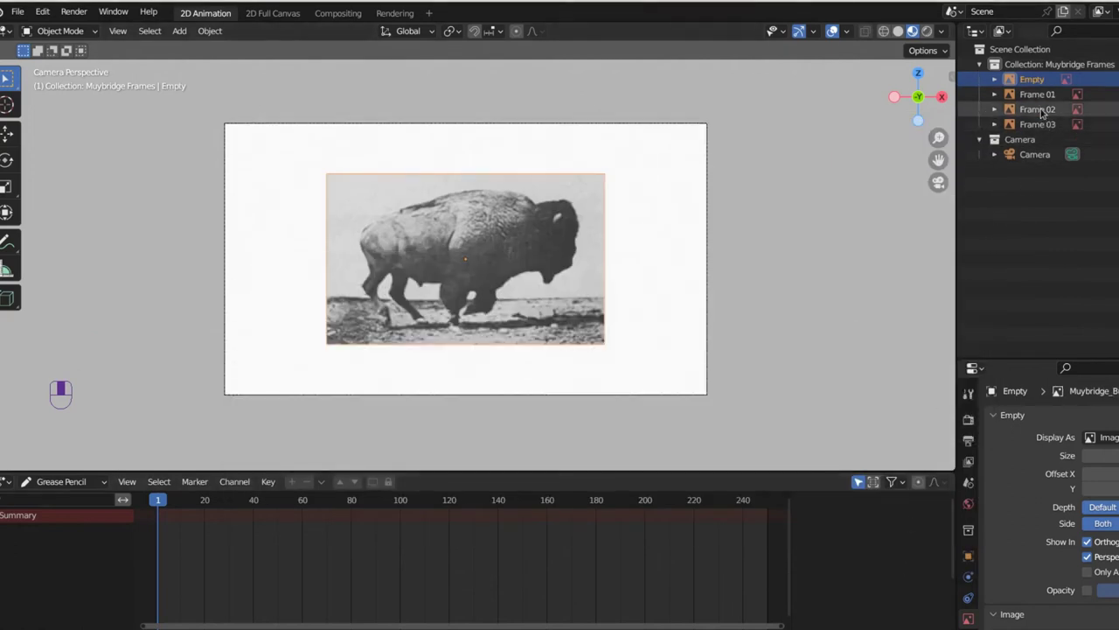
double_click(1029, 80)
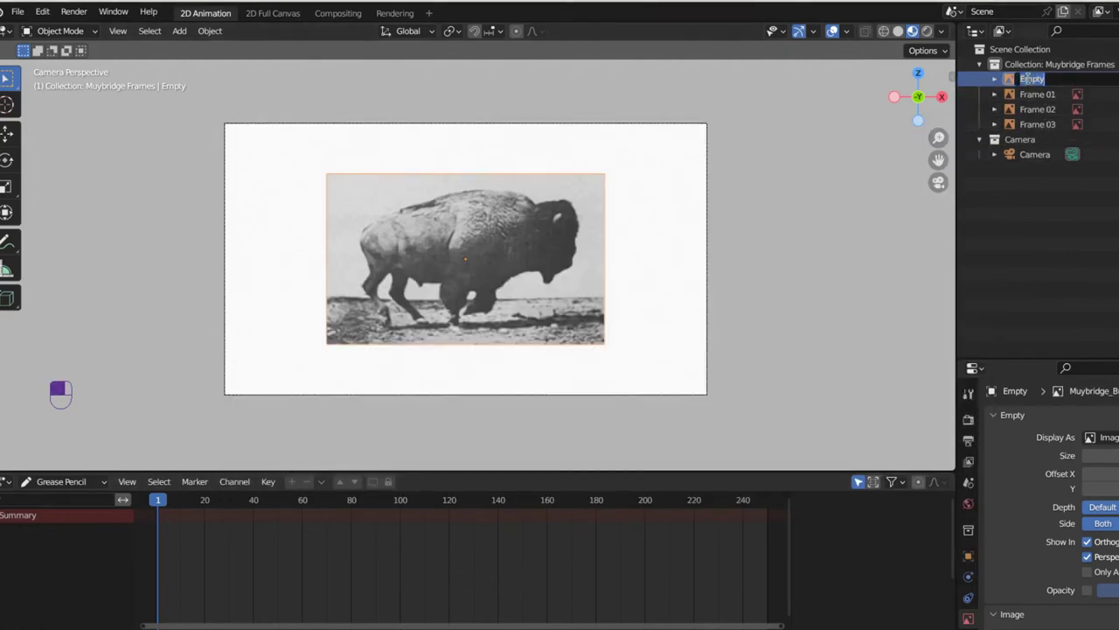
type("Frame 04")
key("Return")
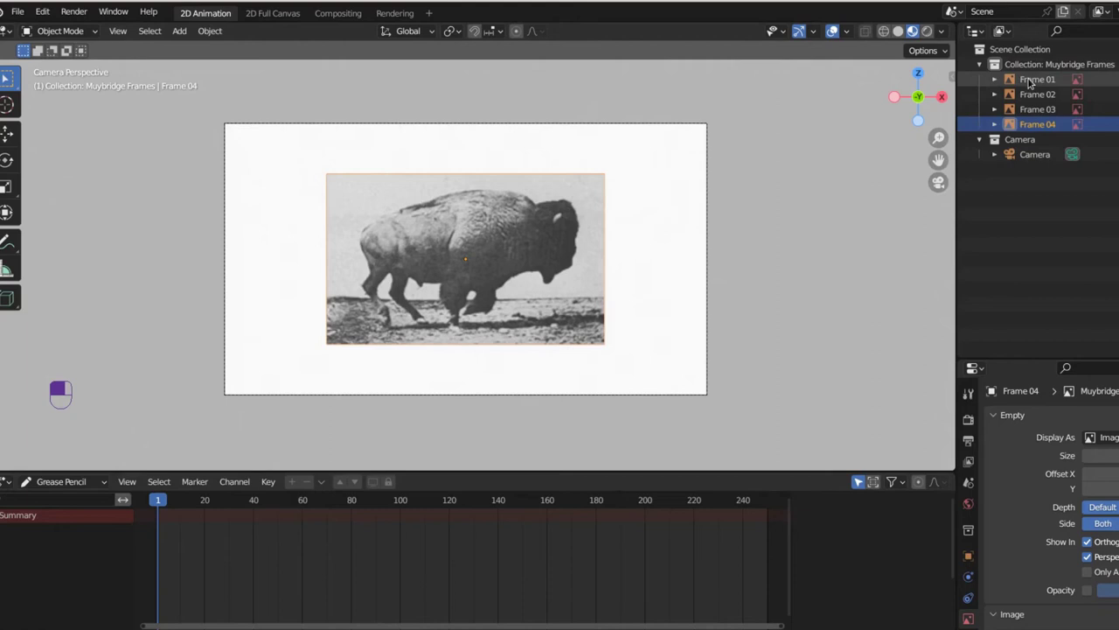
Step: Add Muybridge_Buffalo_frame05.jpg as a reference image named Frame 05
key("shift+a")
mouse_move(549, 240)
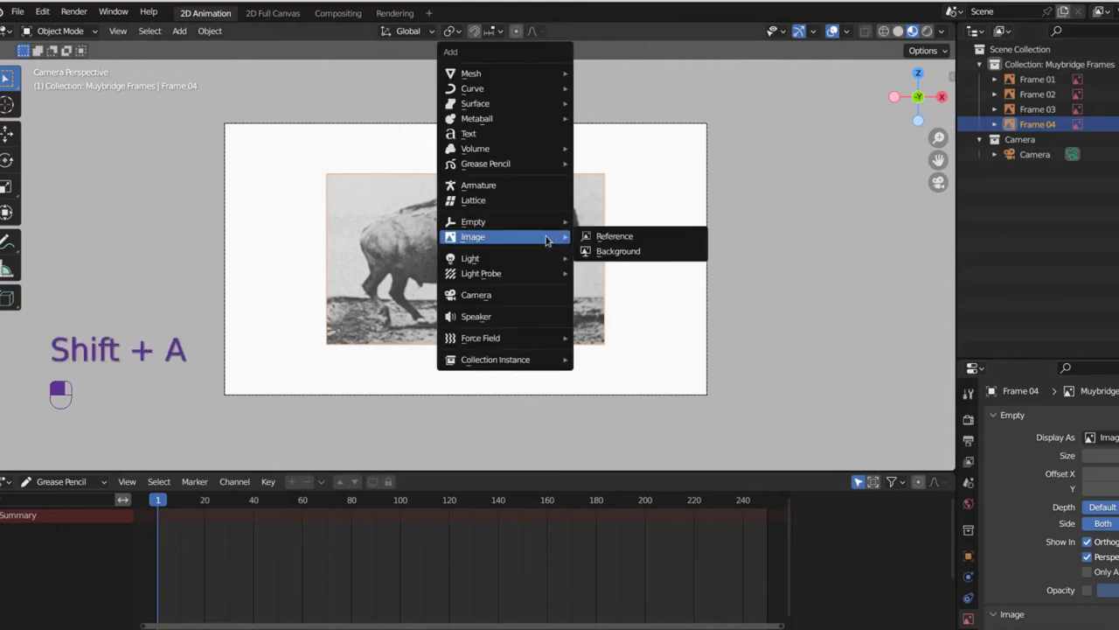
left_click(650, 237)
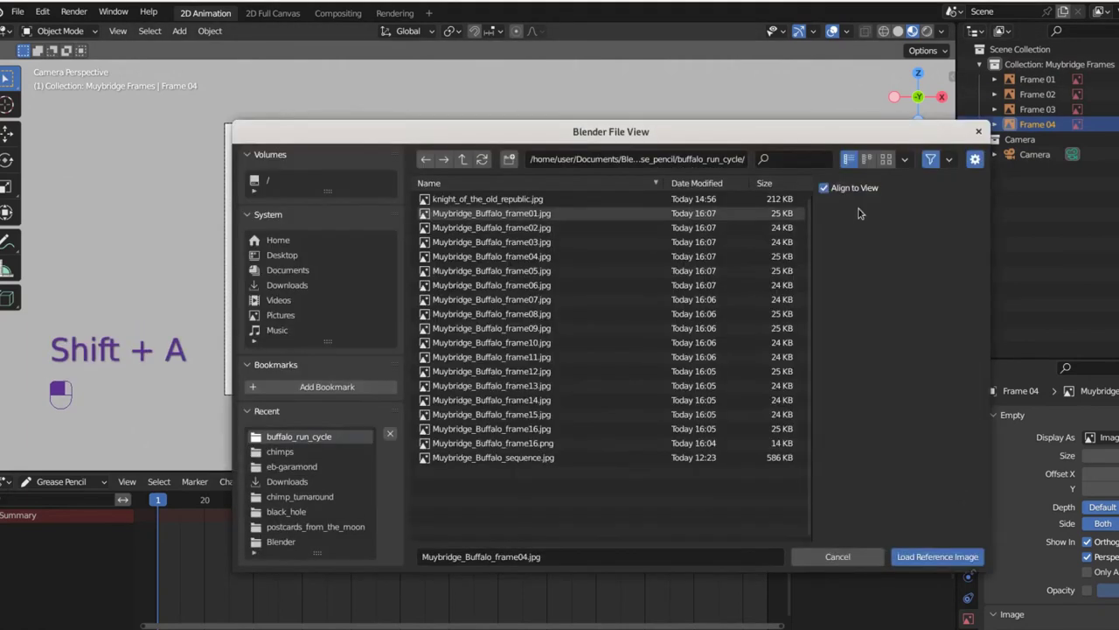
left_click(508, 281)
left_click(506, 271)
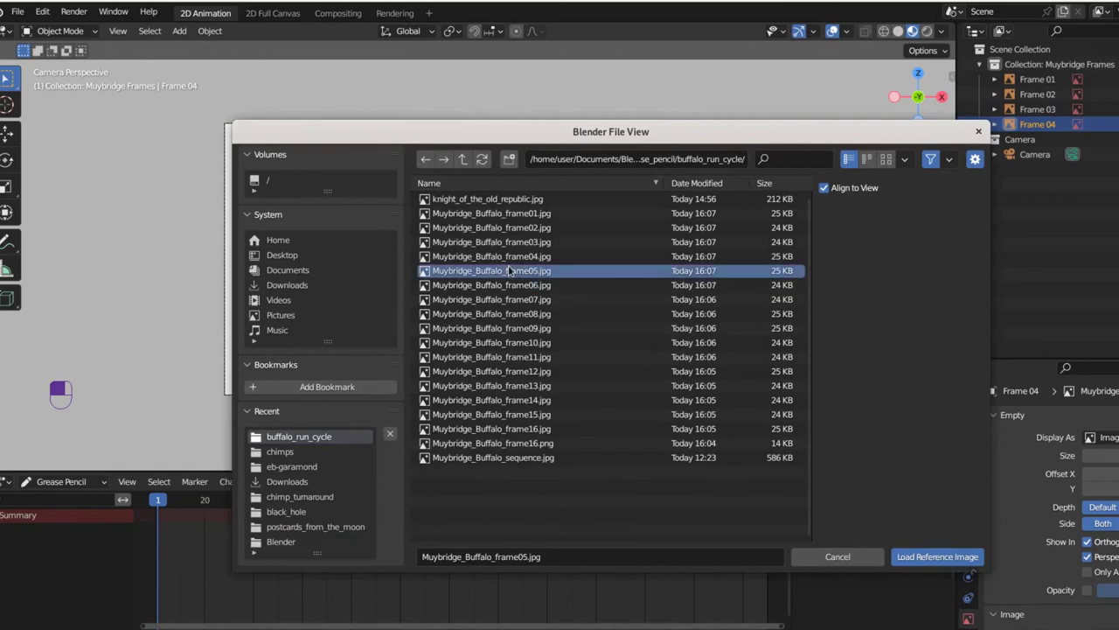
left_click(936, 556)
double_click(1030, 78)
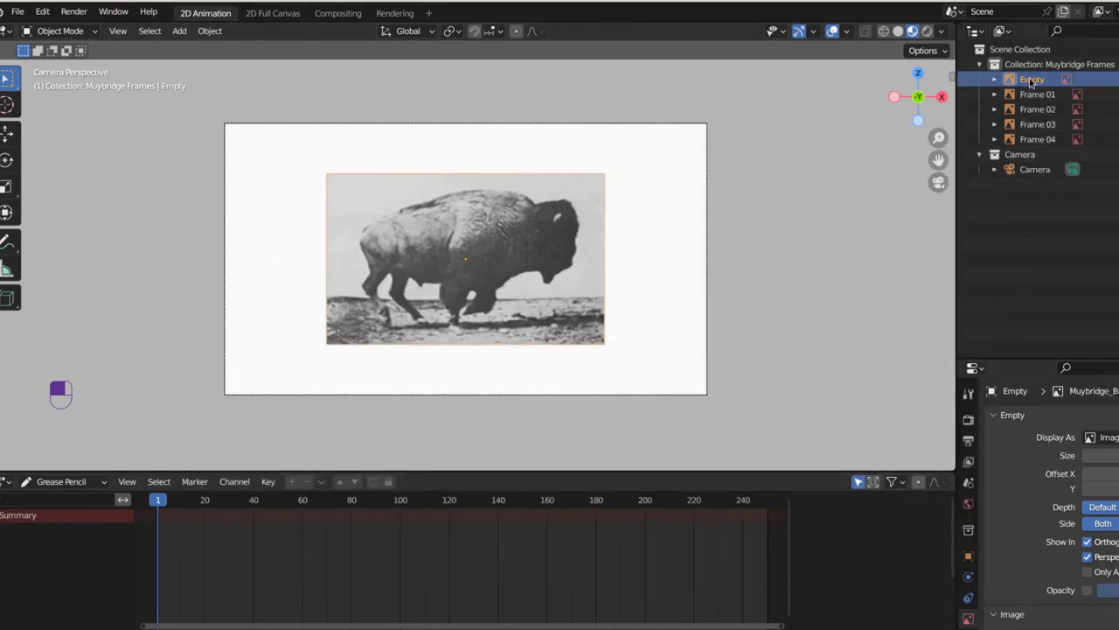
type("Frame")
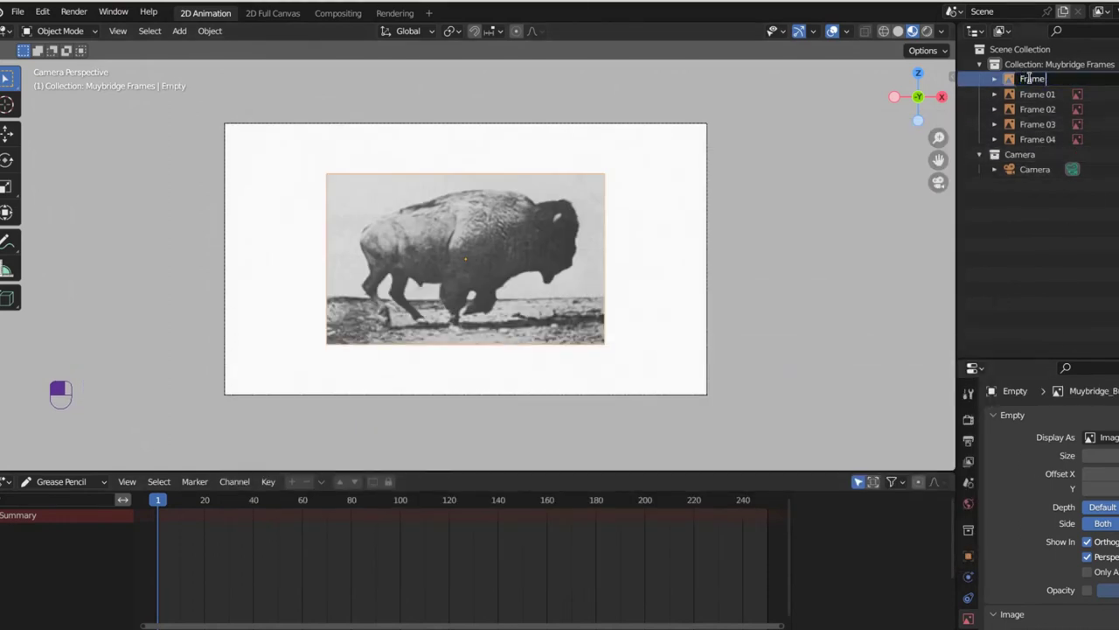
type(" 05")
key("Return")
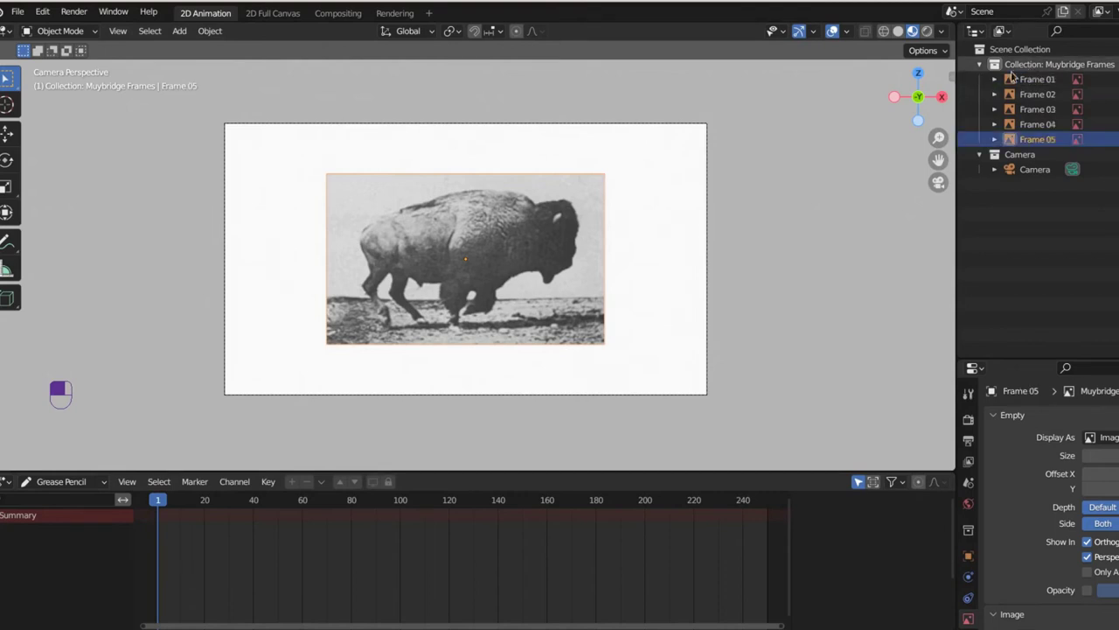
Step: Add Muybridge_Buffalo_frame06.jpg as a reference image named Frame 06
key("shift+a")
mouse_move(554, 280)
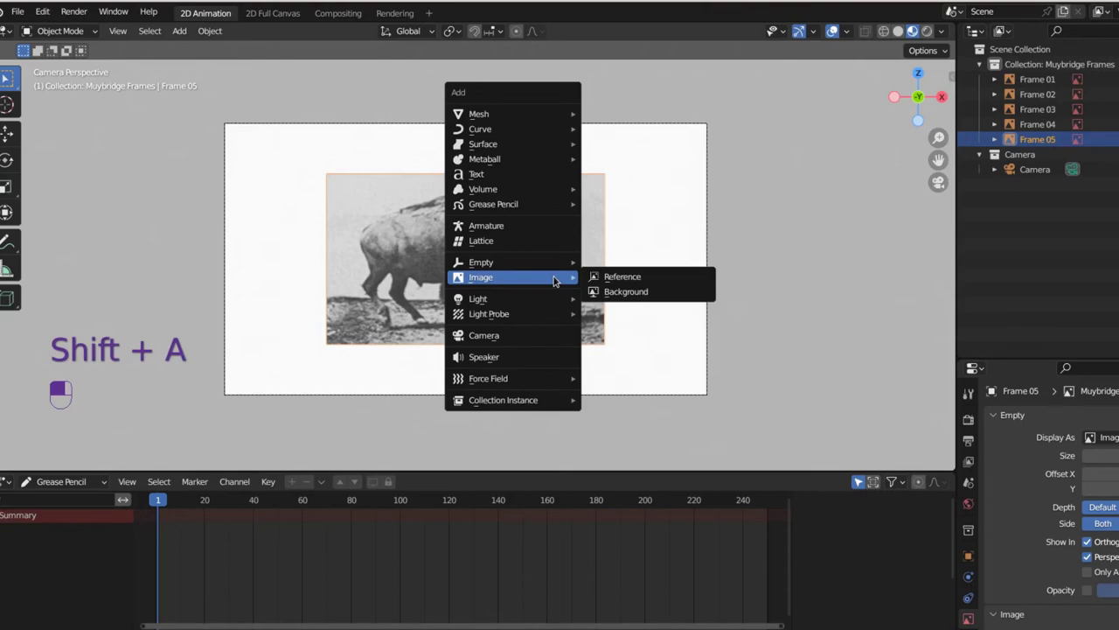
left_click(650, 278)
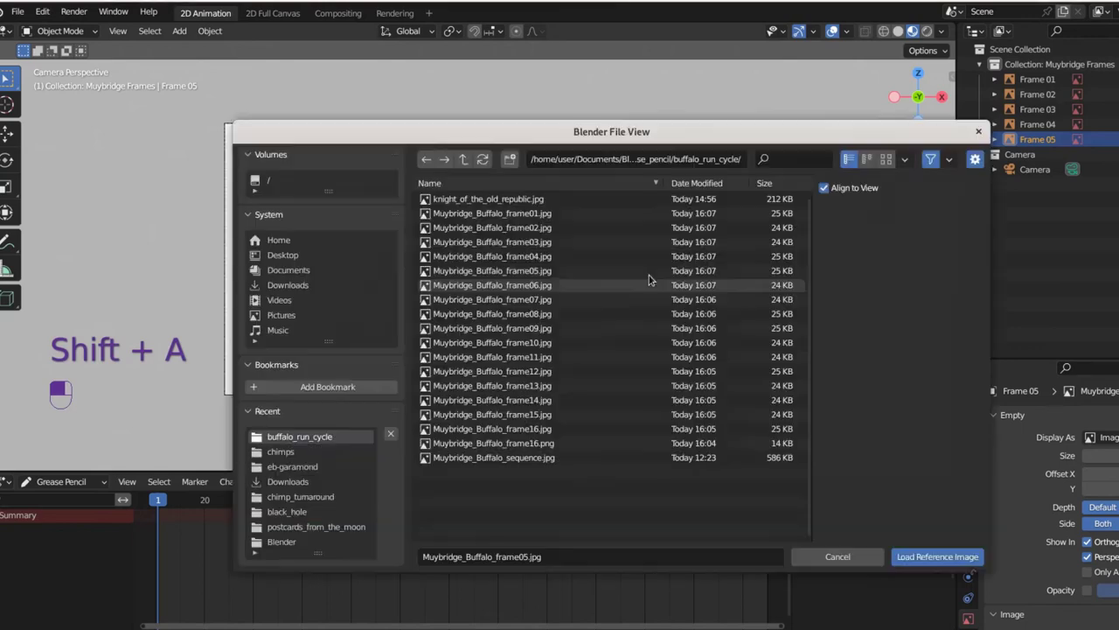
left_click(571, 287)
left_click(909, 558)
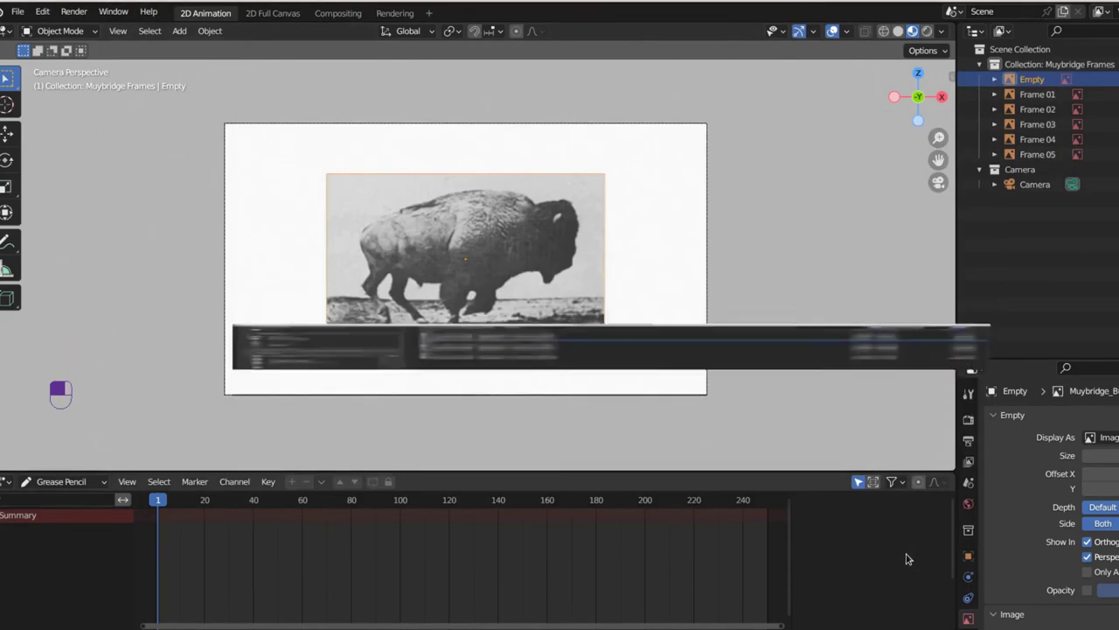
double_click(1029, 80)
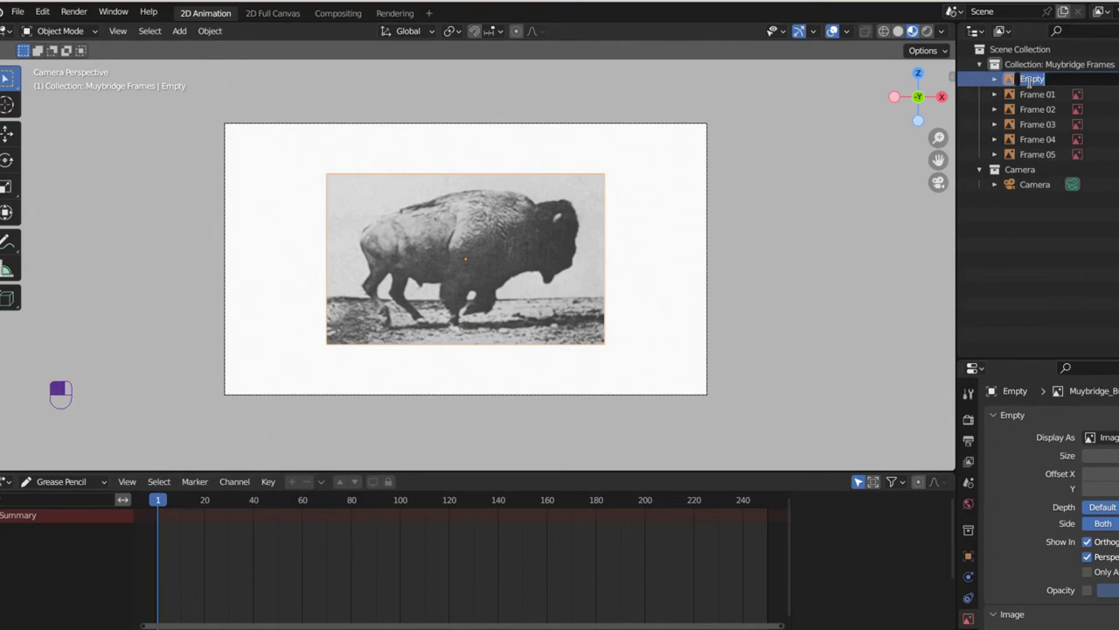
type("Frame 06")
key("Return")
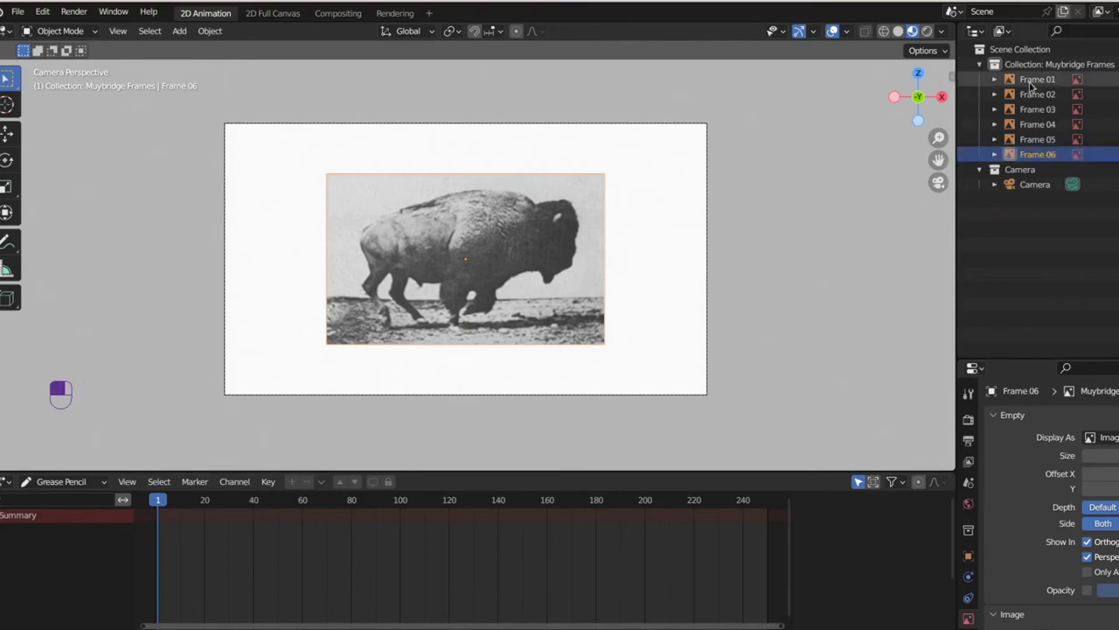
Step: Add the frame 07 buffalo image as a reference named Frame 07
key("shift+a")
mouse_move(638, 341)
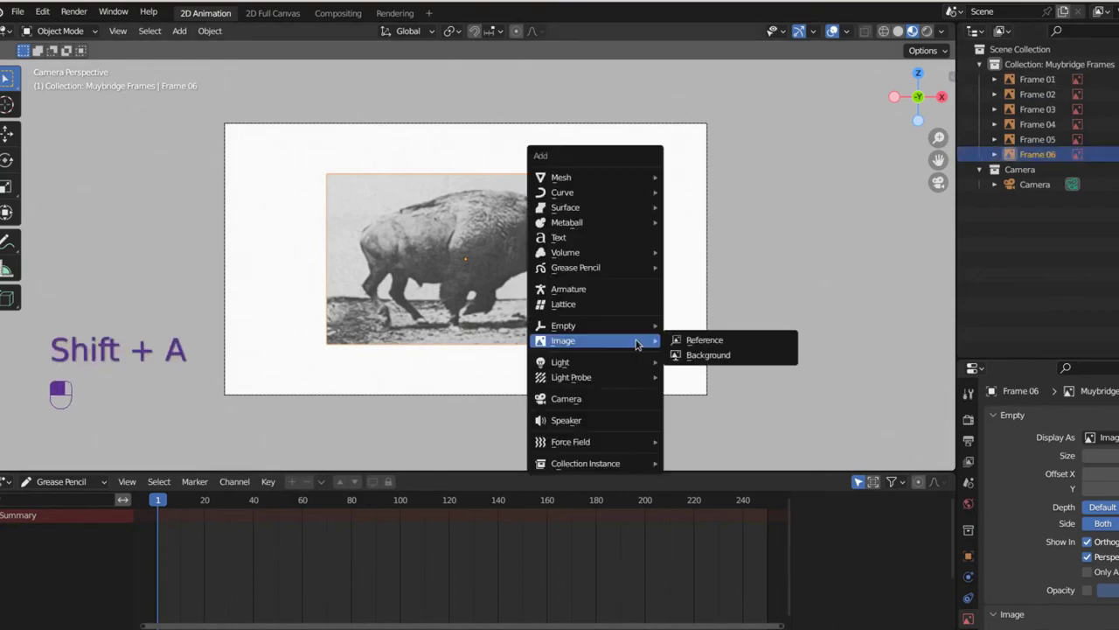
left_click(675, 340)
double_click(489, 293)
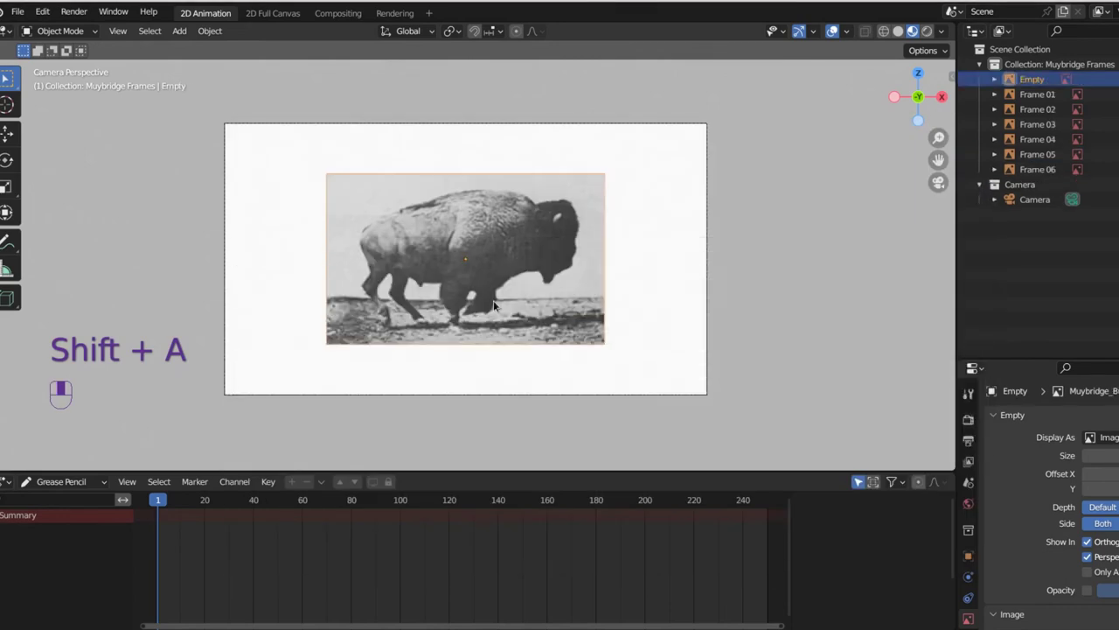
double_click(1032, 79)
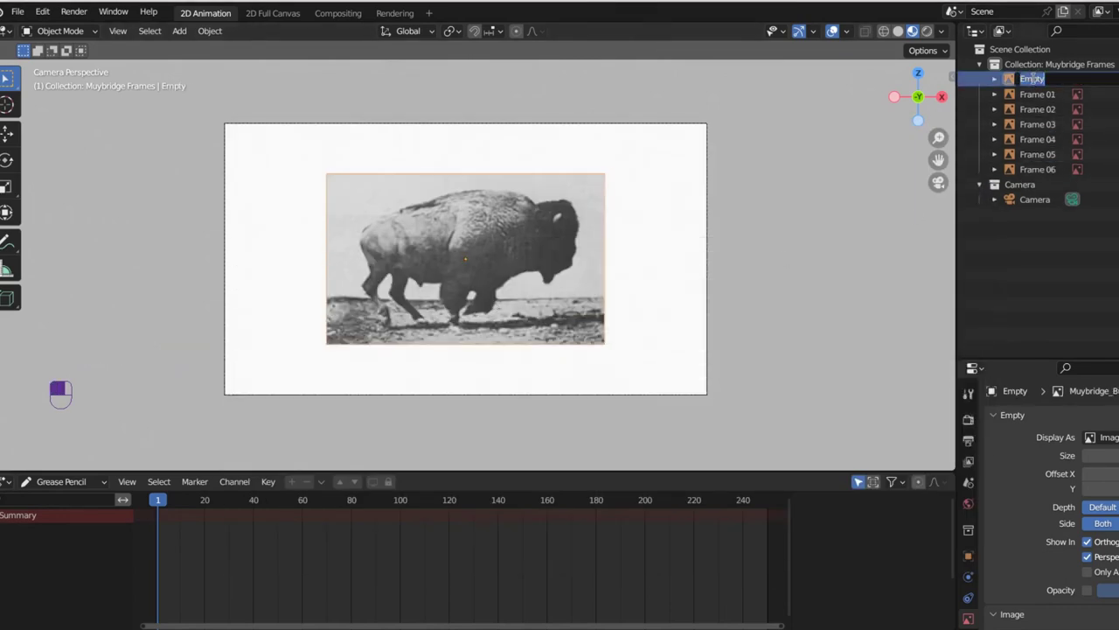
type("Frame 07")
key("Return")
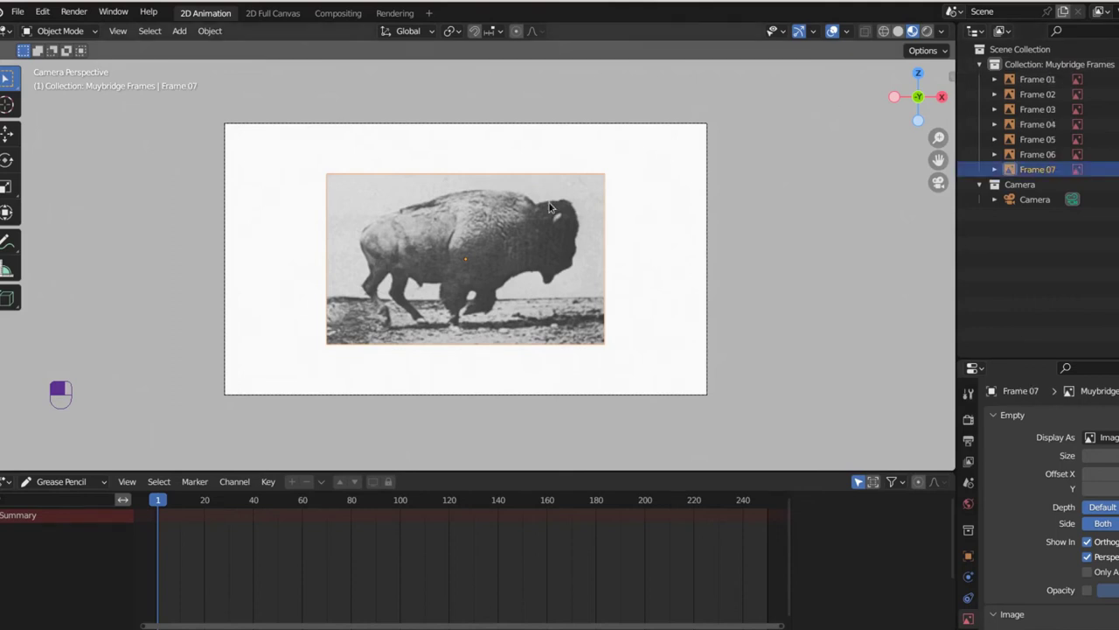
Step: Add Muybridge_Buffalo_frame08.jpg as a reference image named Frame 08
key("shift+a")
mouse_move(553, 204)
left_click(610, 210)
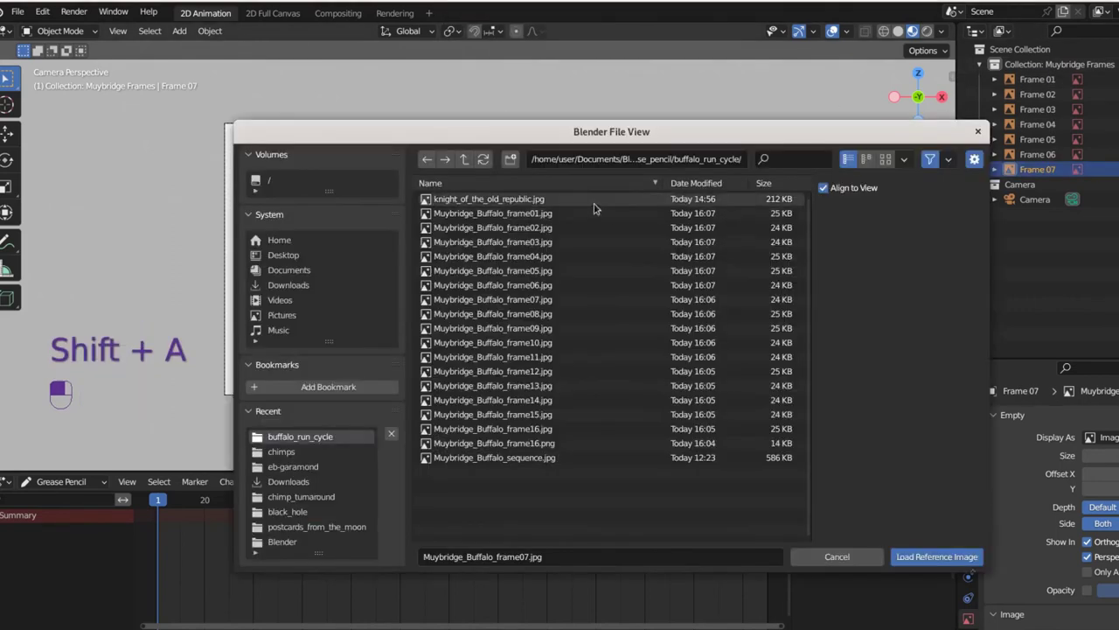
left_click(527, 317)
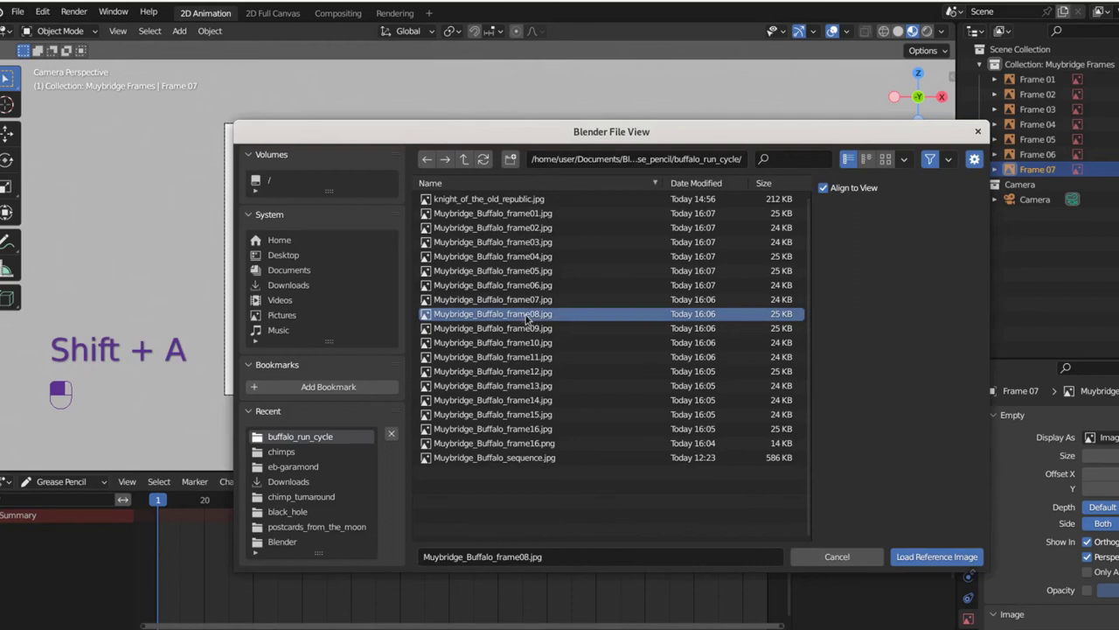
left_click(924, 558)
double_click(1032, 80)
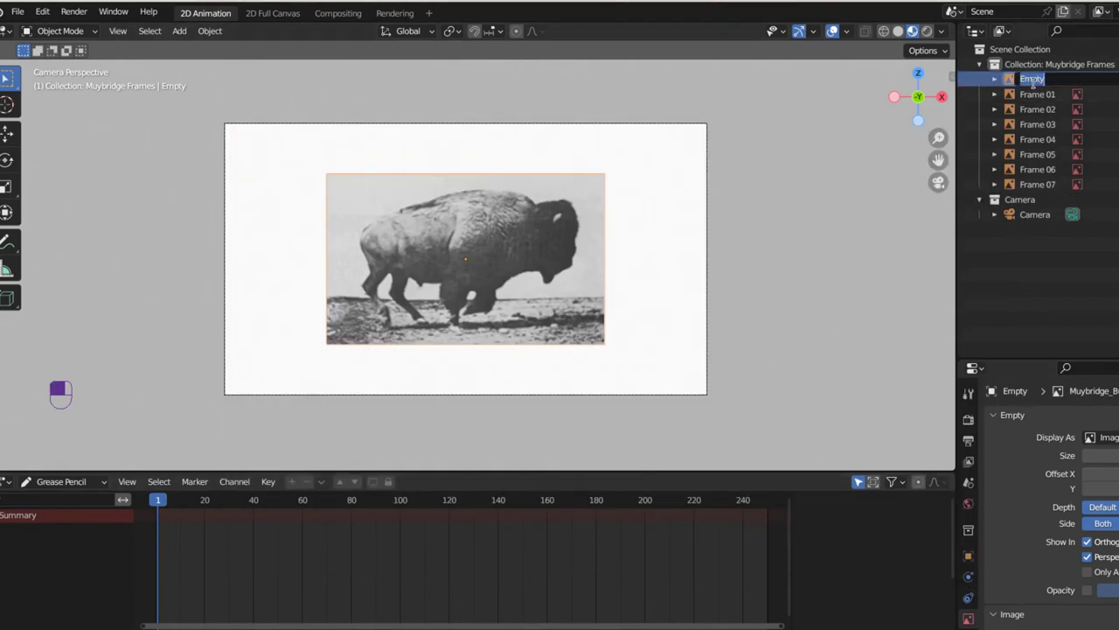
type("Frame 08")
key("Return")
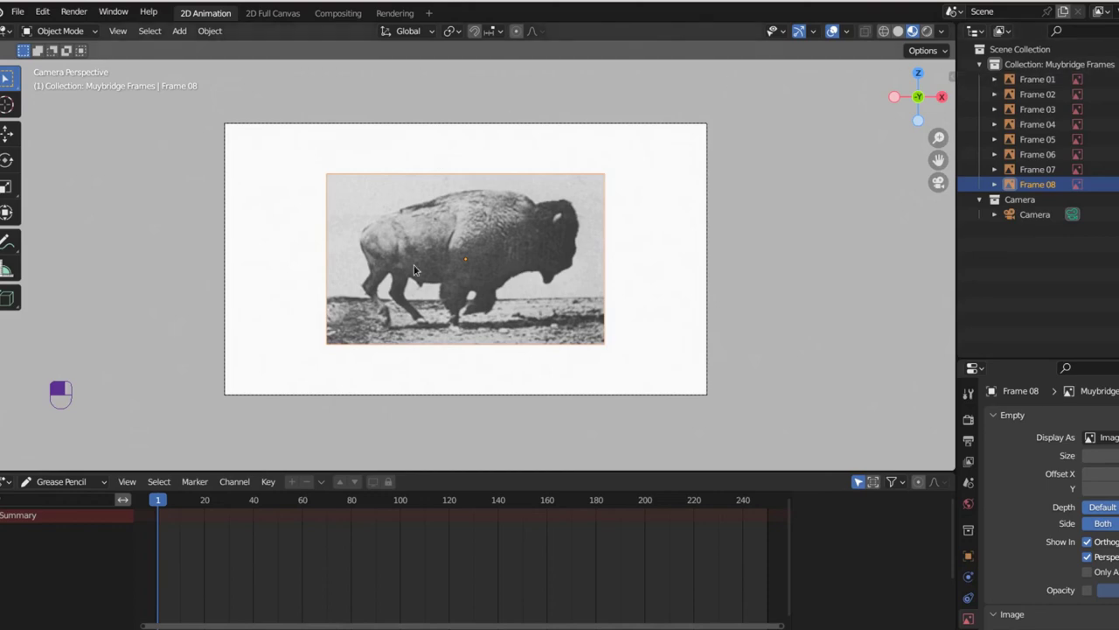
Step: Add Muybridge_Buffalo_frame09.jpg as a reference image named Frame 09
key("shift+a")
mouse_move(414, 264)
left_click(507, 266)
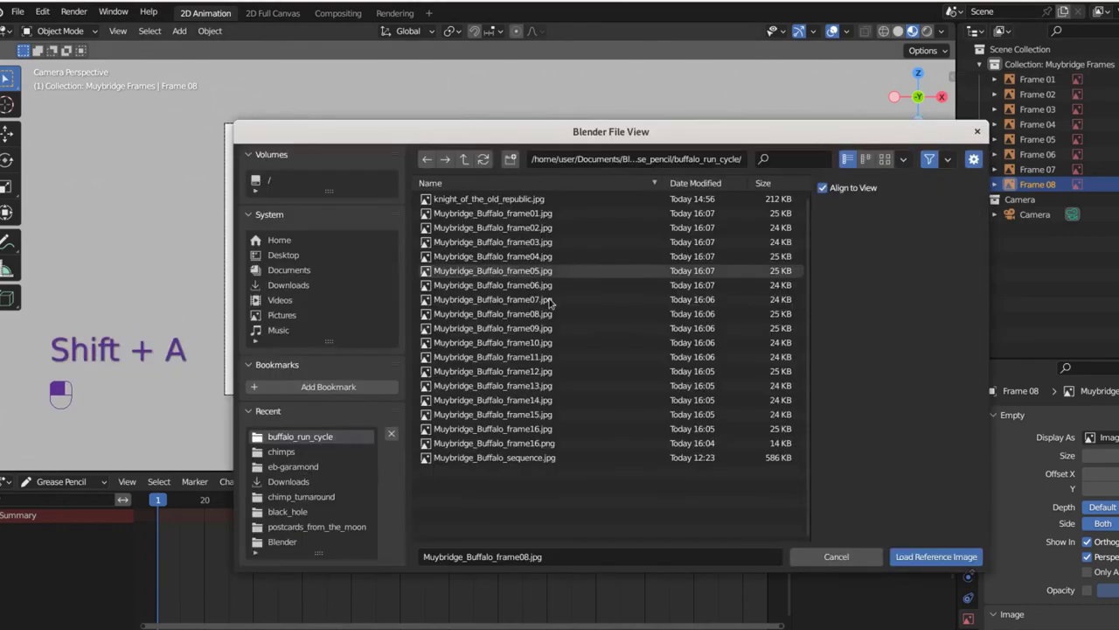
left_click(523, 328)
left_click(925, 556)
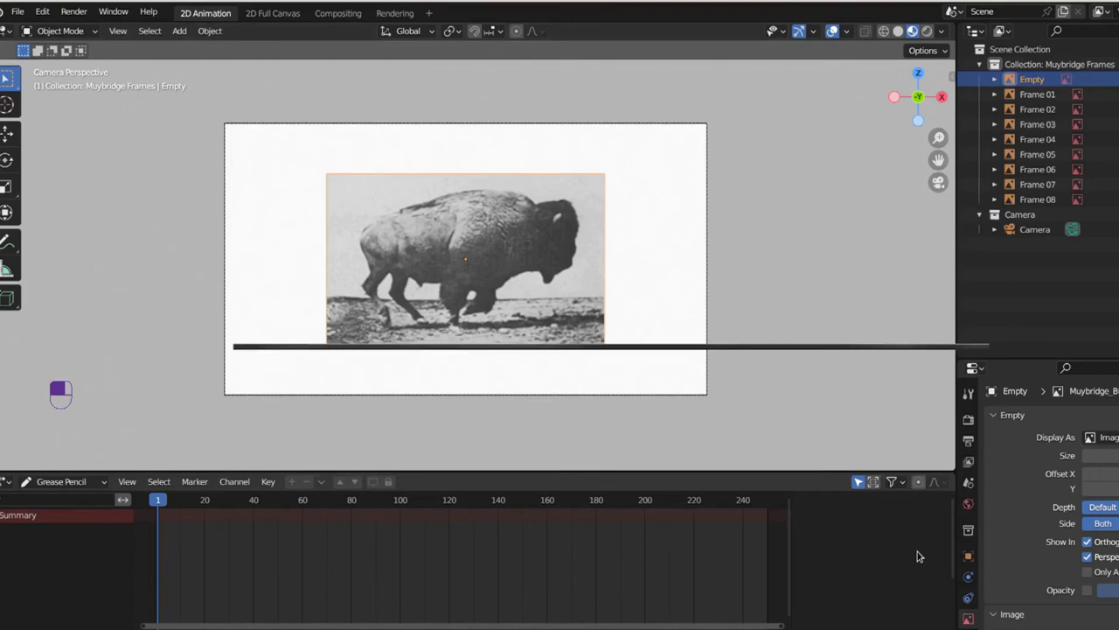
double_click(1036, 80)
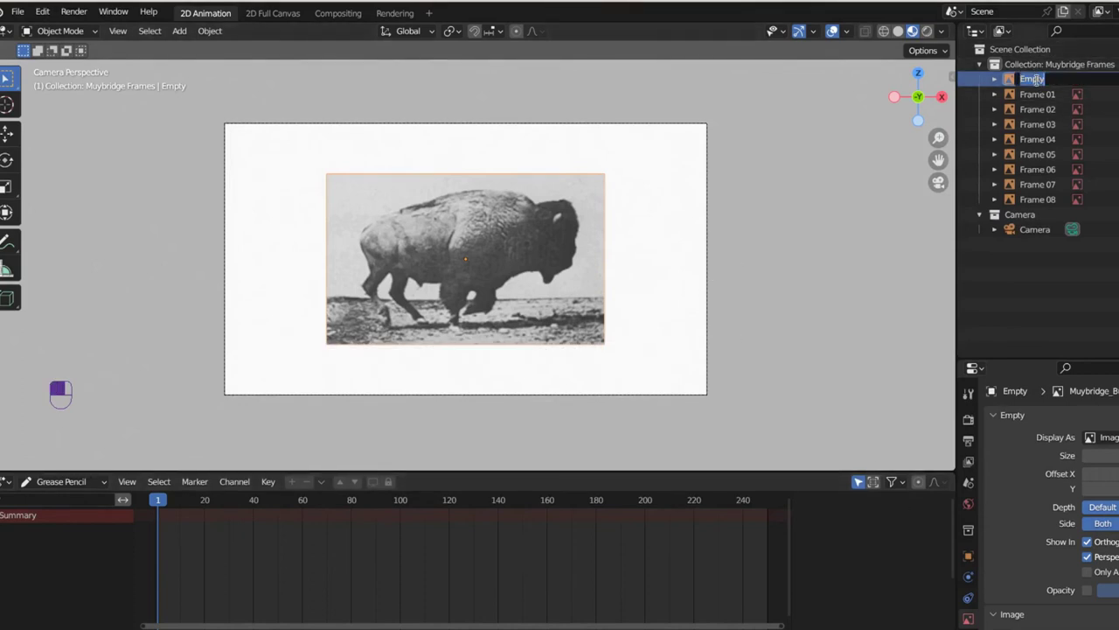
type("Frame 09")
key("Return")
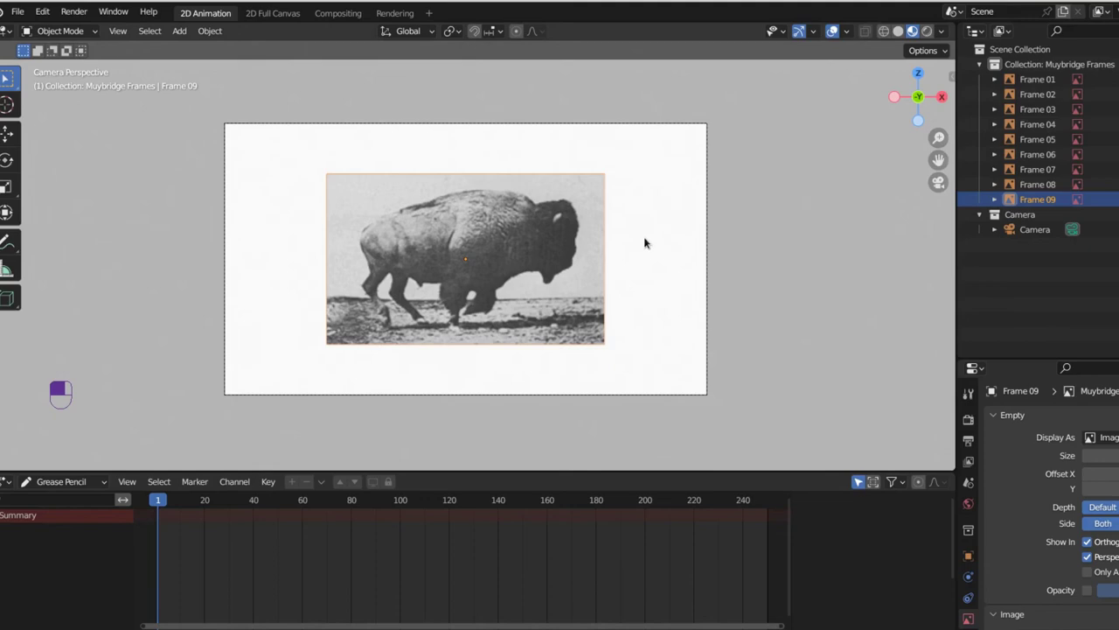
Step: Add Muybridge_Buffalo_frame10.jpg as reference Frame 10, checking its image in the Outliner
key("shift+a")
mouse_move(644, 240)
left_click(741, 239)
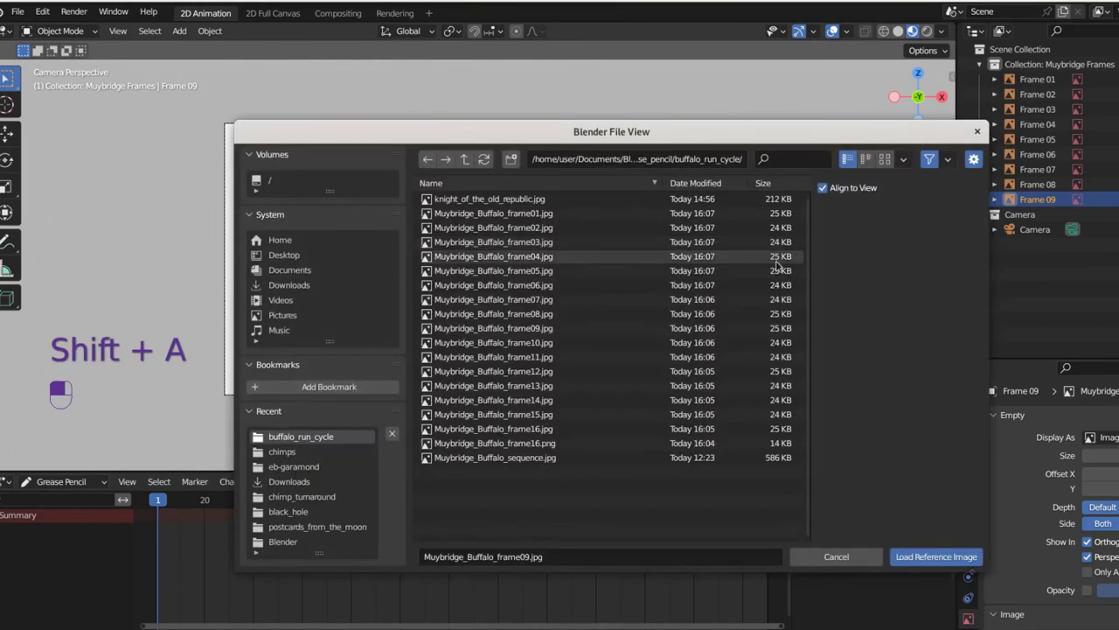
left_click(494, 342)
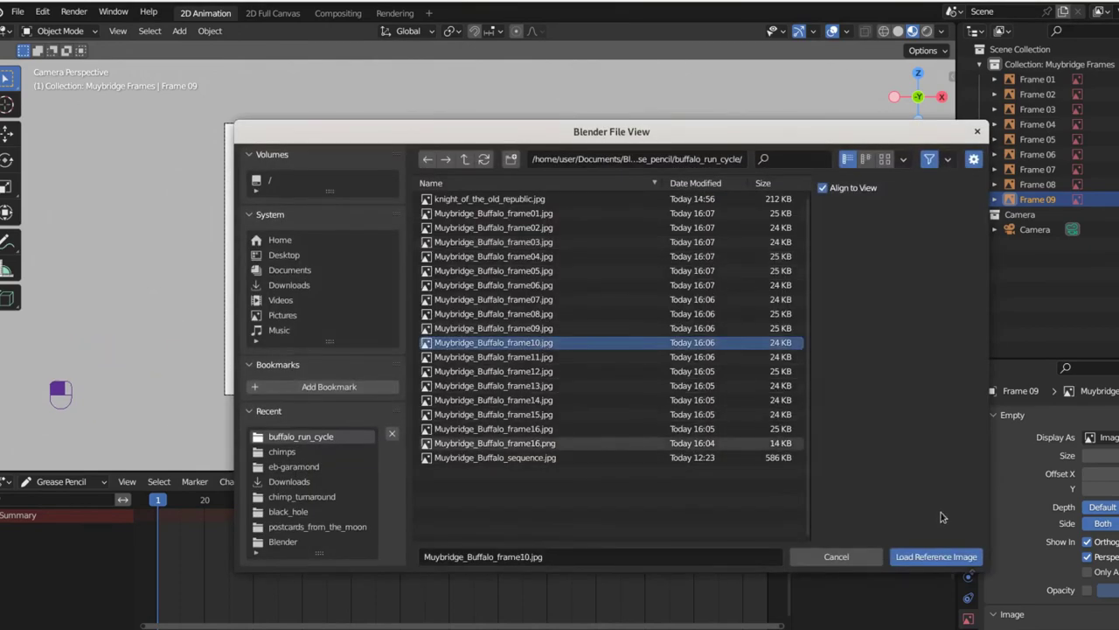
left_click(936, 556)
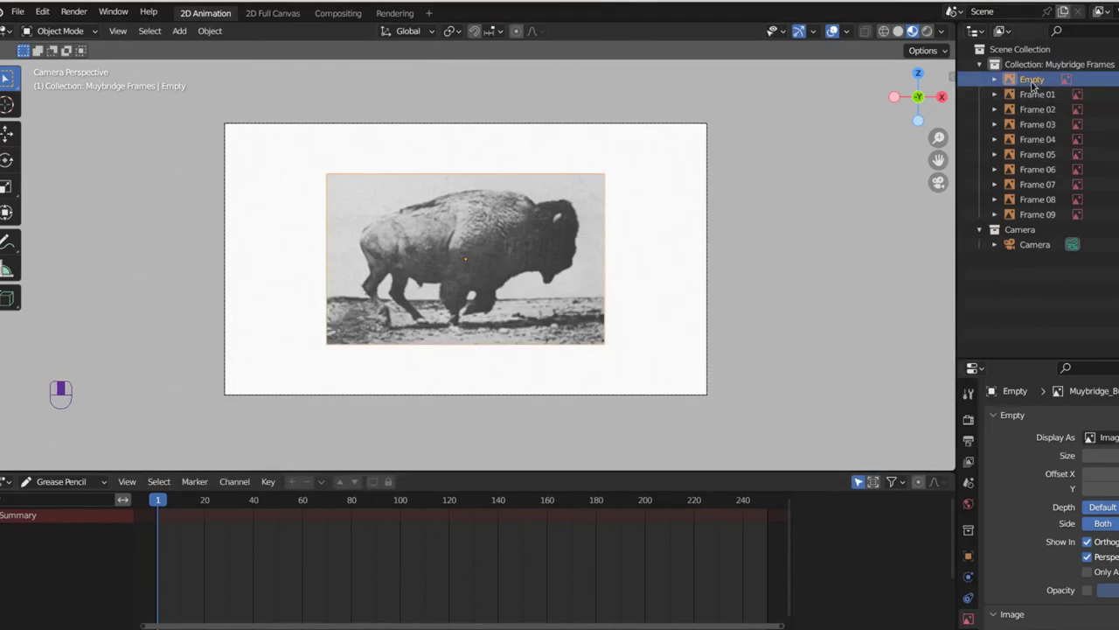
double_click(1032, 81)
type("Frame")
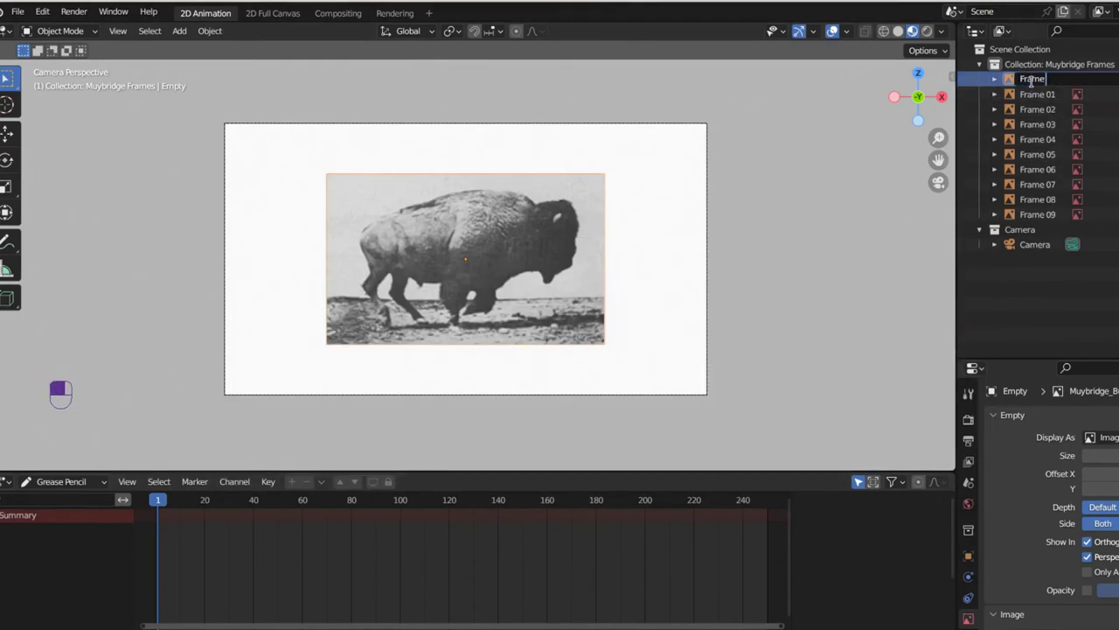
type(" 10")
key("Return")
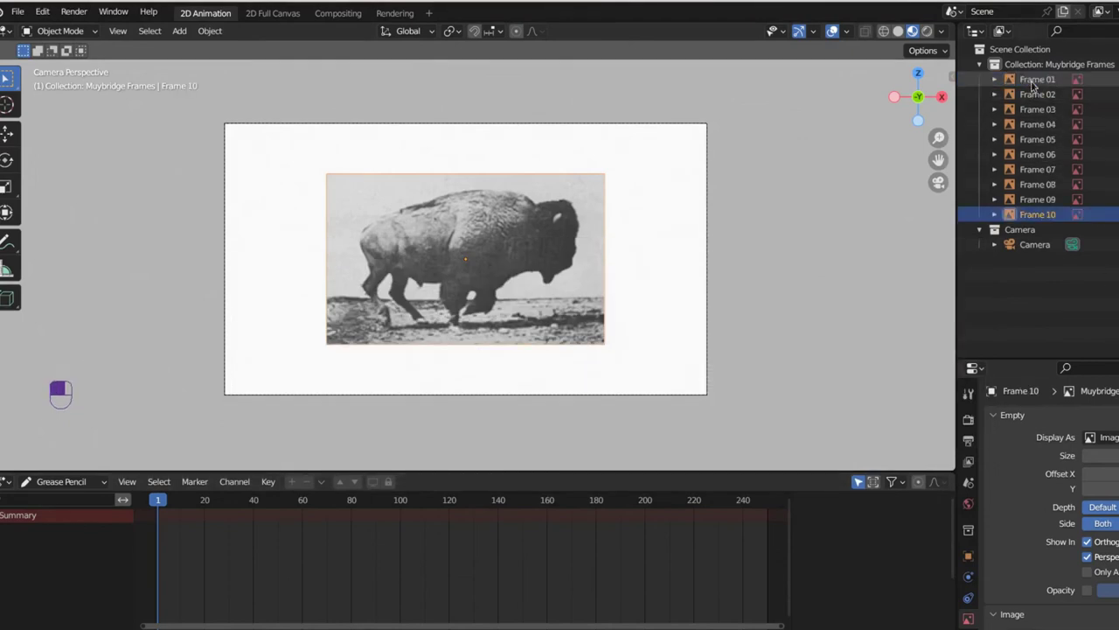
left_click(995, 215)
left_click(995, 200)
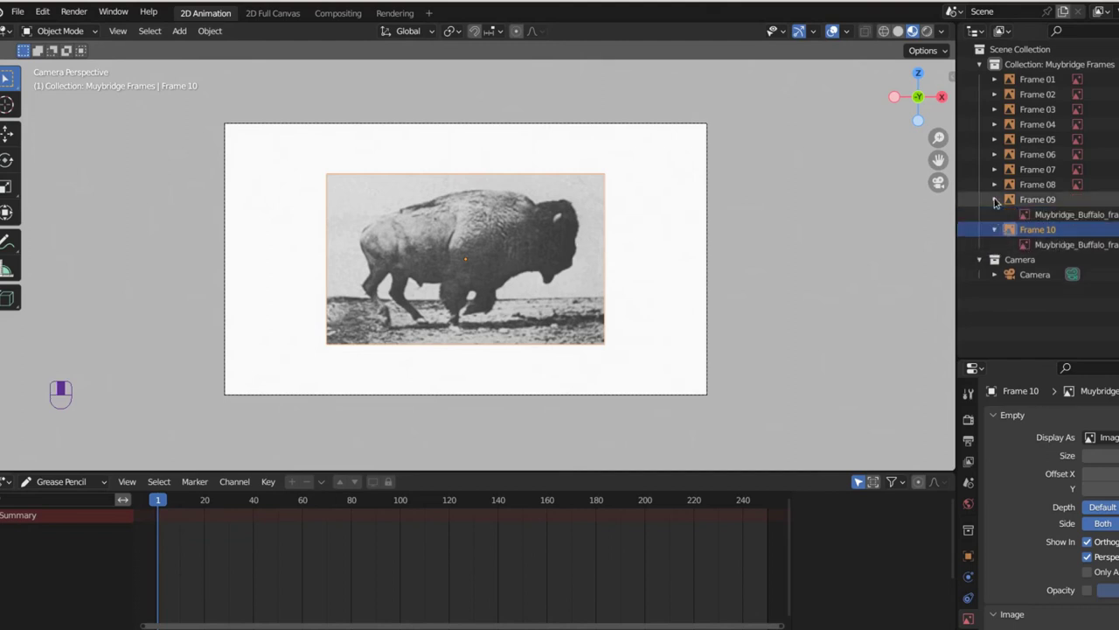
left_click(994, 201)
left_click(995, 215)
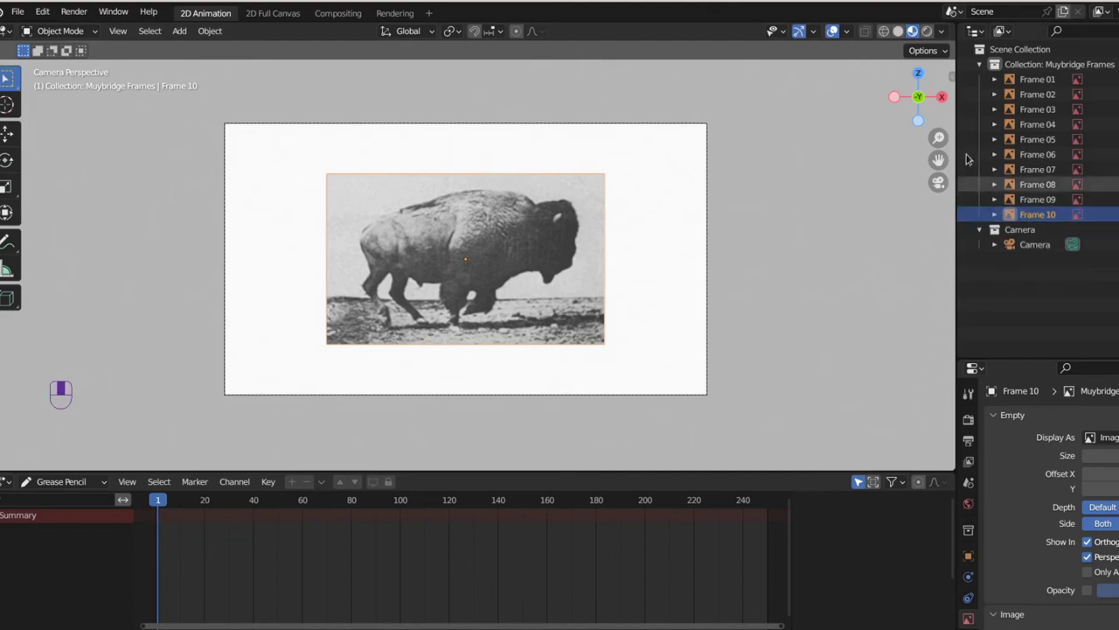
Step: Add Muybridge_Buffalo_frame11.jpg as a reference image named Frame 11
key("shift+a")
mouse_move(529, 236)
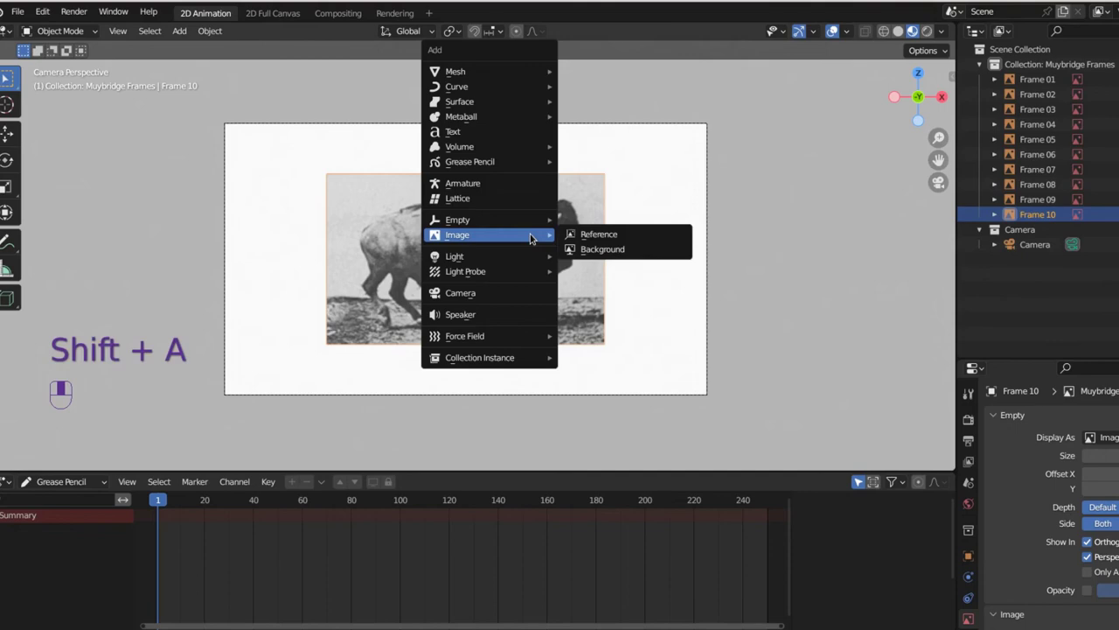
left_click(595, 236)
left_click(503, 358)
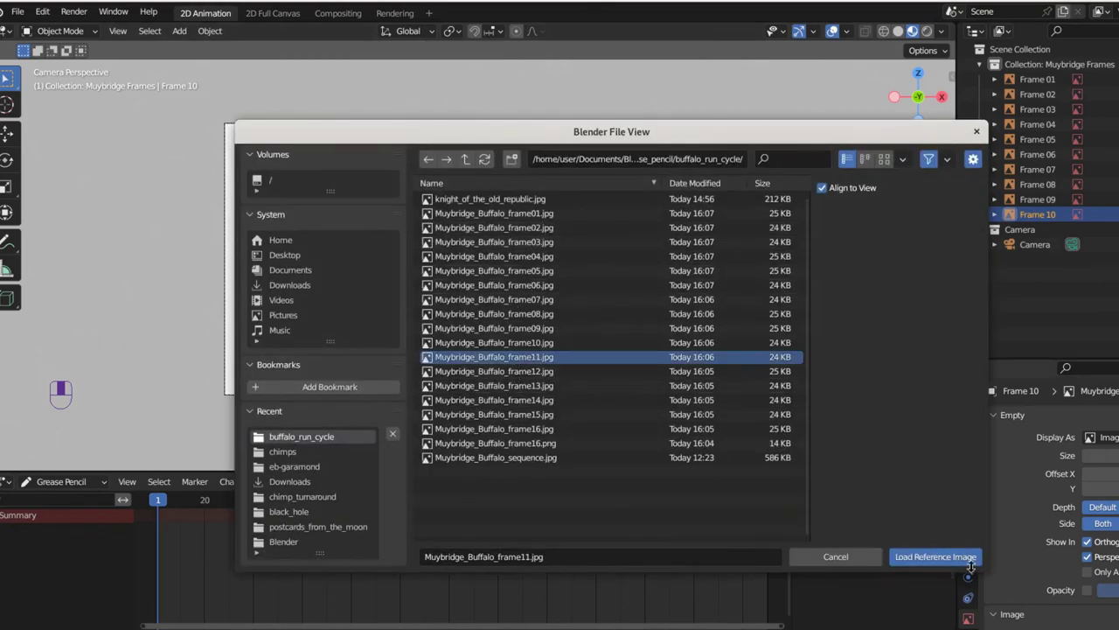
left_click(935, 556)
double_click(1034, 80)
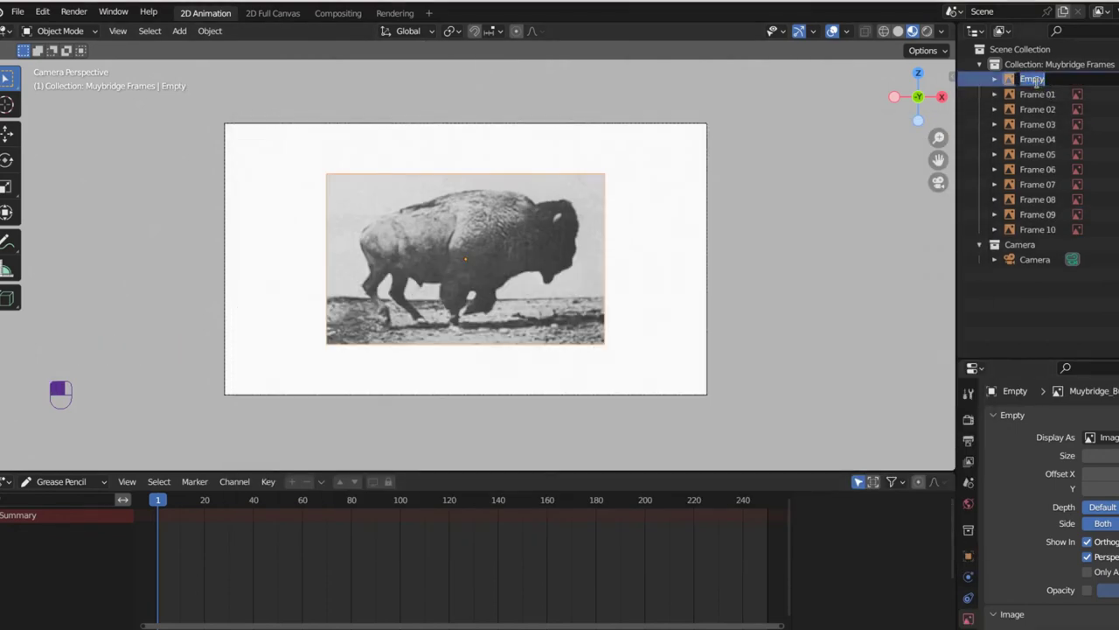
type("Frame 11")
key("Return")
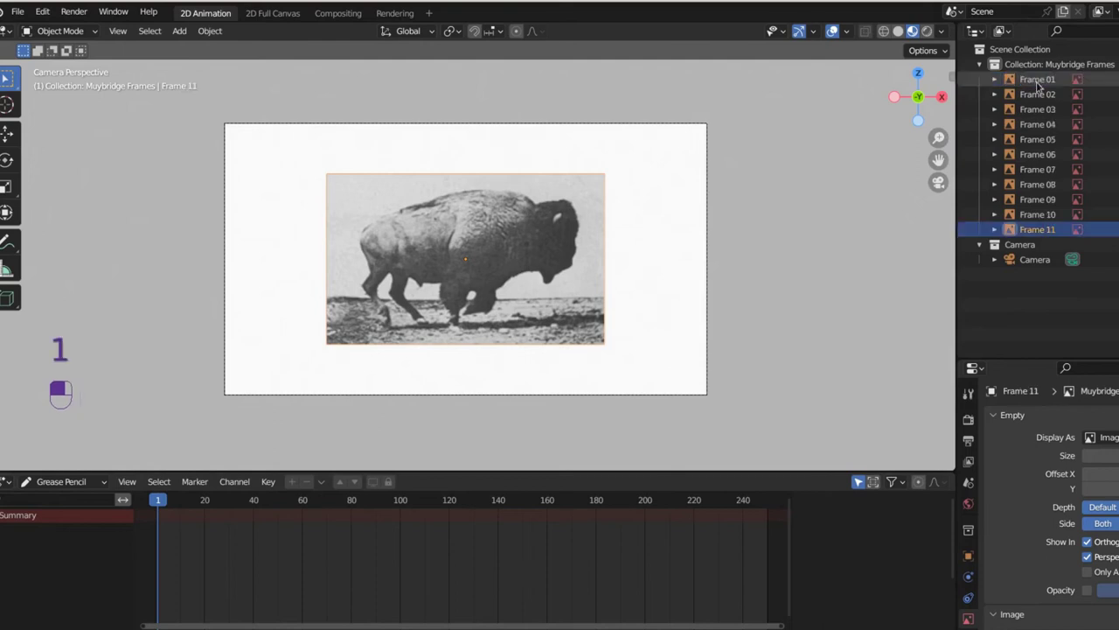
Step: Add Muybridge_Buffalo_frame12.jpg as a reference image named Frame 12
key("shift+a")
mouse_move(639, 276)
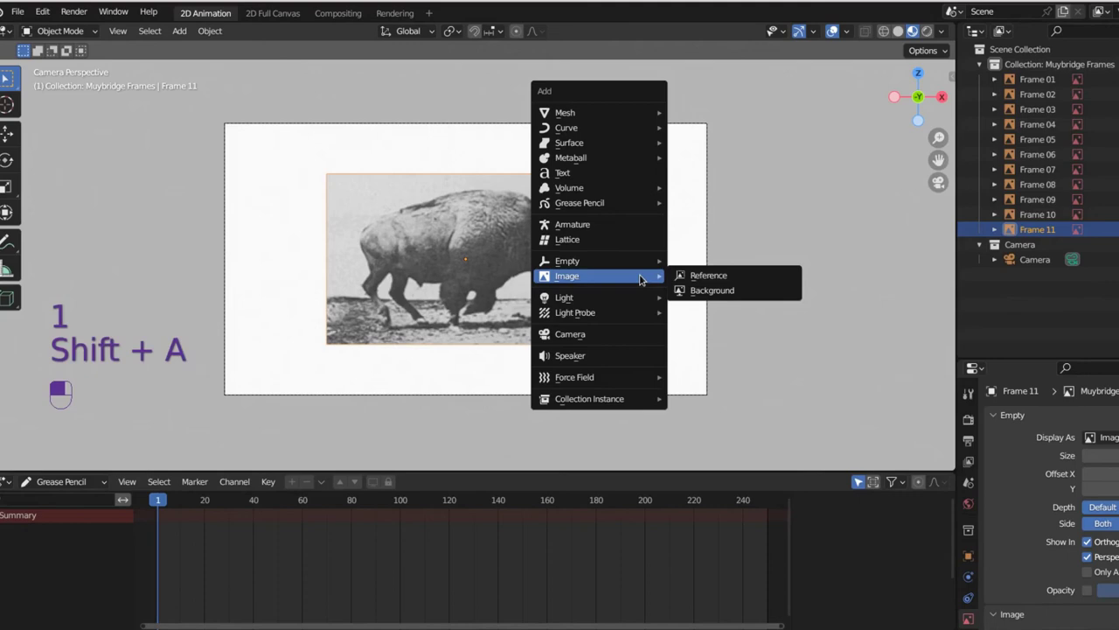
left_click(706, 277)
left_click(494, 370)
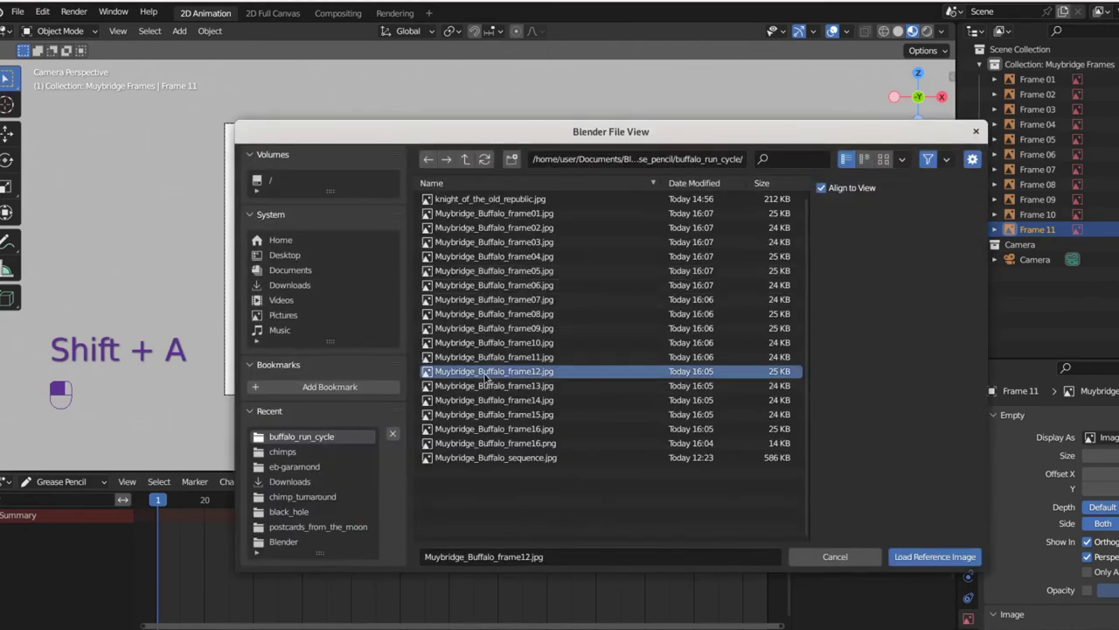
left_click(921, 560)
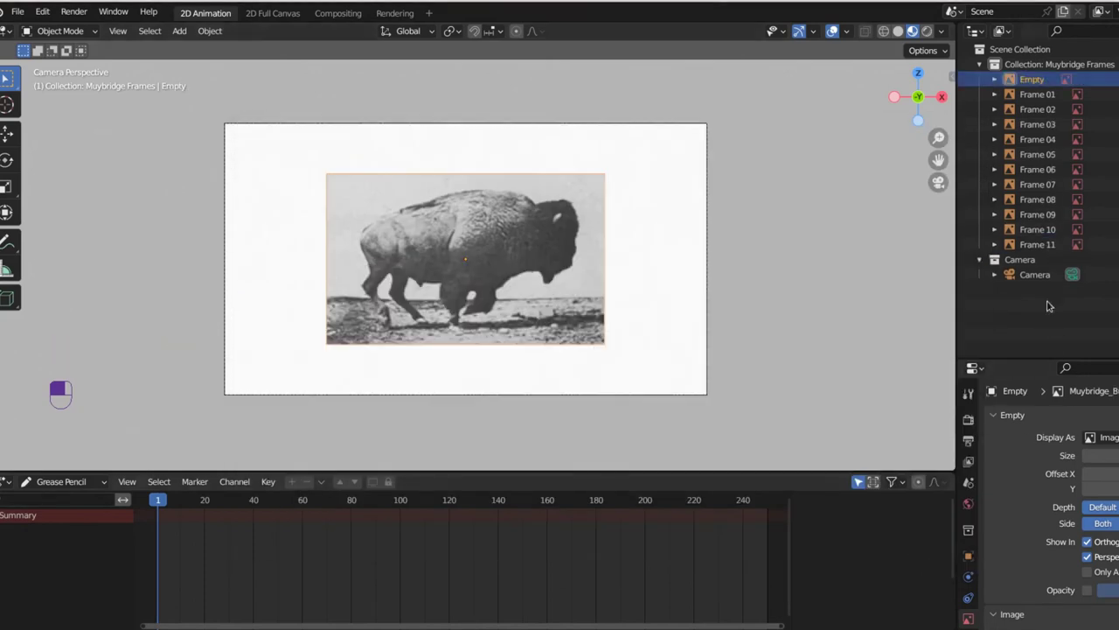
double_click(1030, 80)
type("Frame")
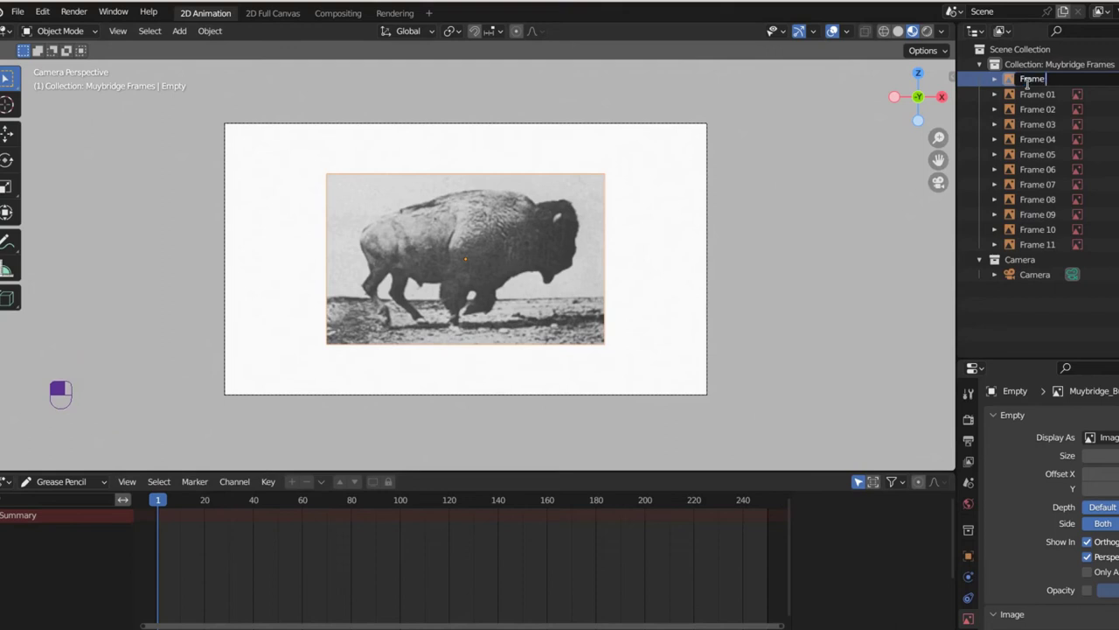
type(" 12")
key("Return")
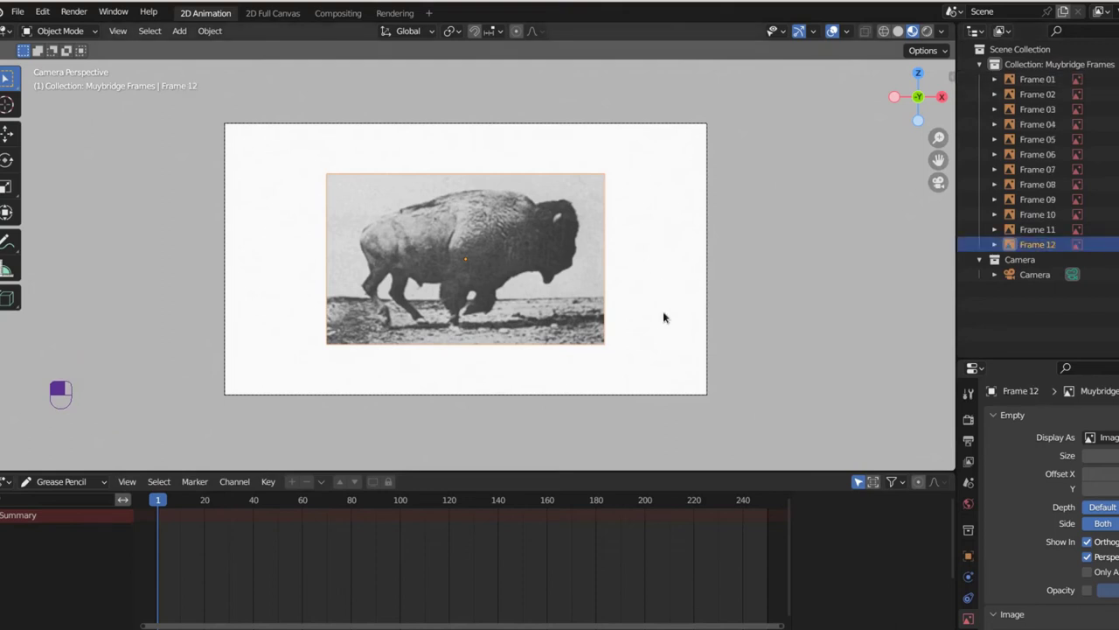
Step: Add the frame 13 buffalo image as a reference named Frame 13
key("shift+a")
mouse_move(664, 313)
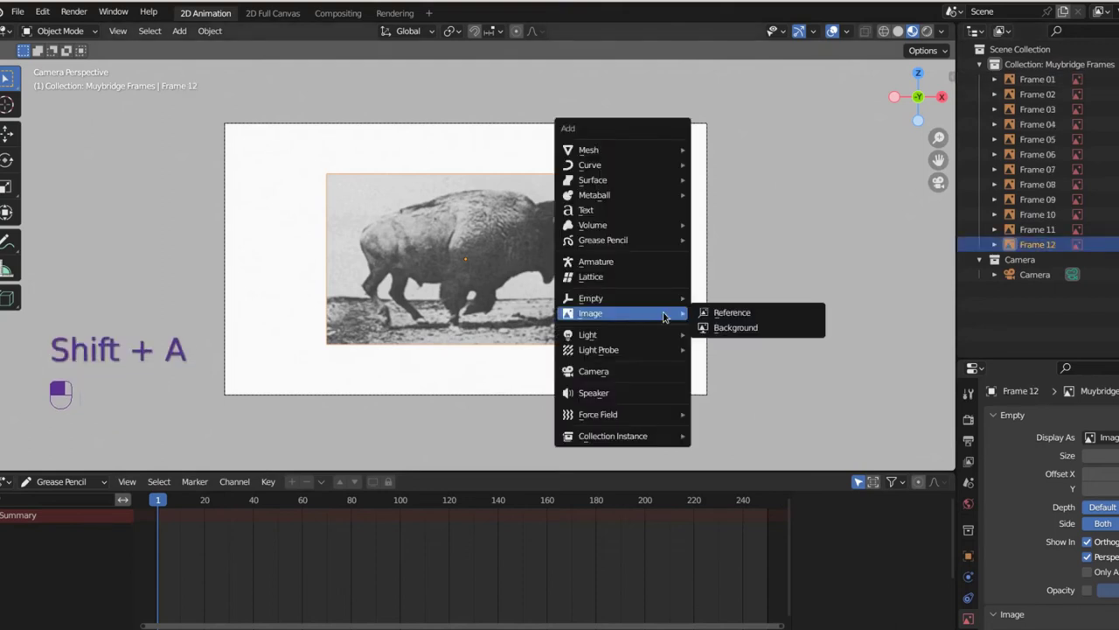
left_click(743, 315)
left_click(525, 393)
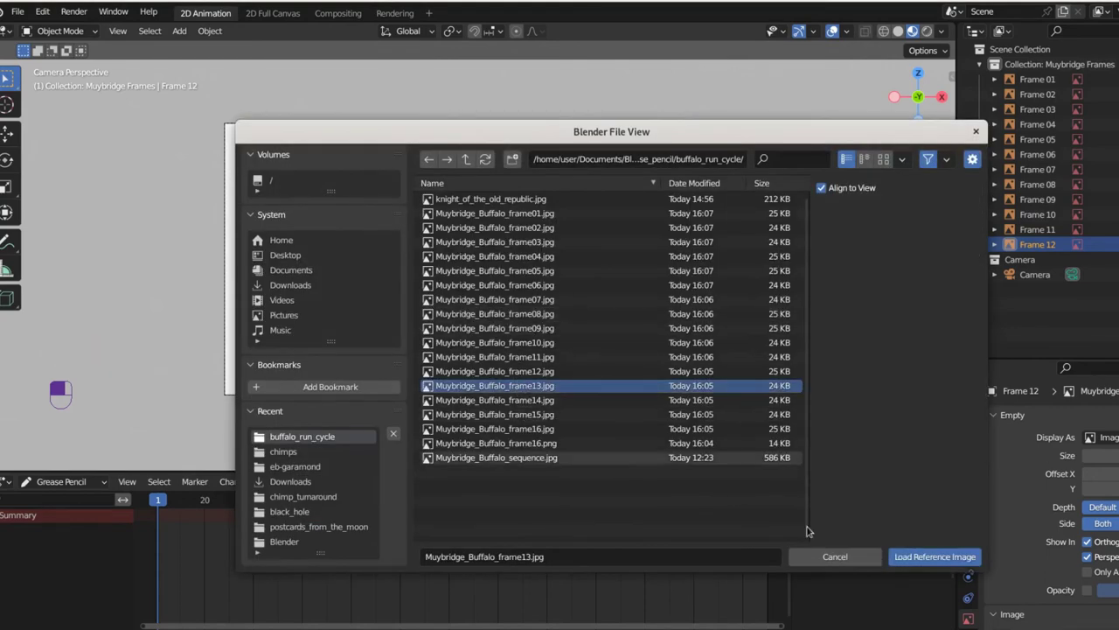
left_click(932, 557)
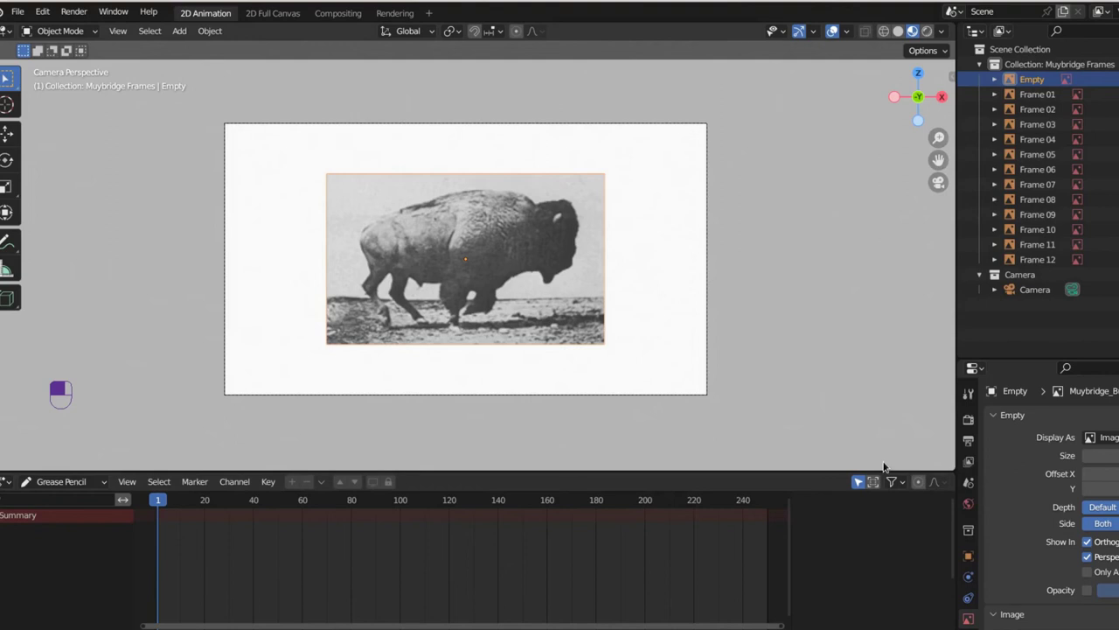
double_click(1029, 79)
type("Frame 1")
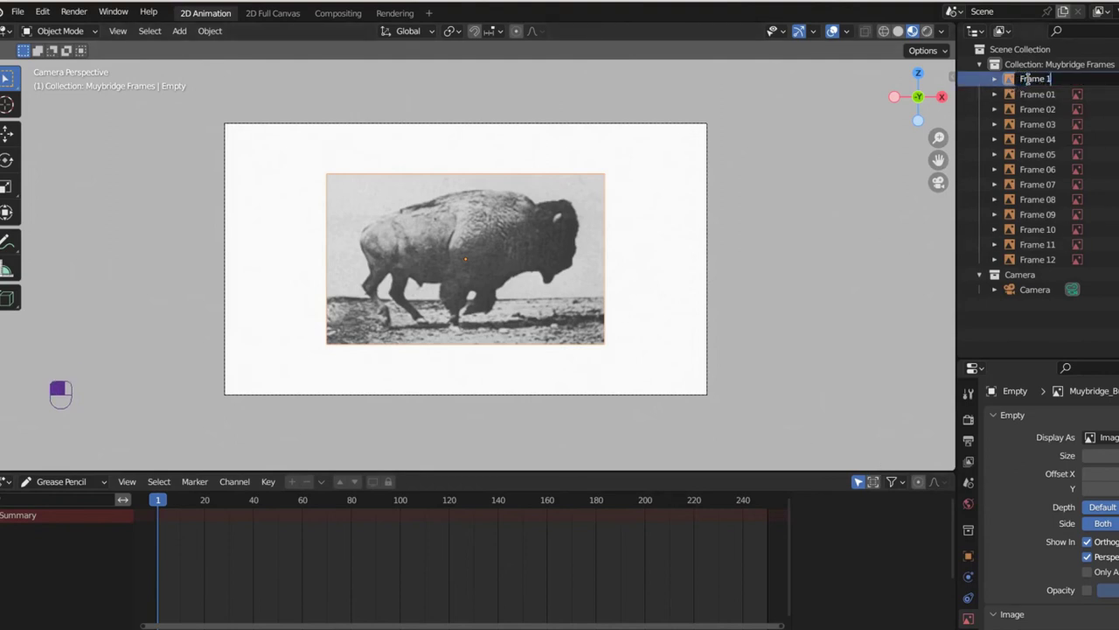
type("3")
key("Return")
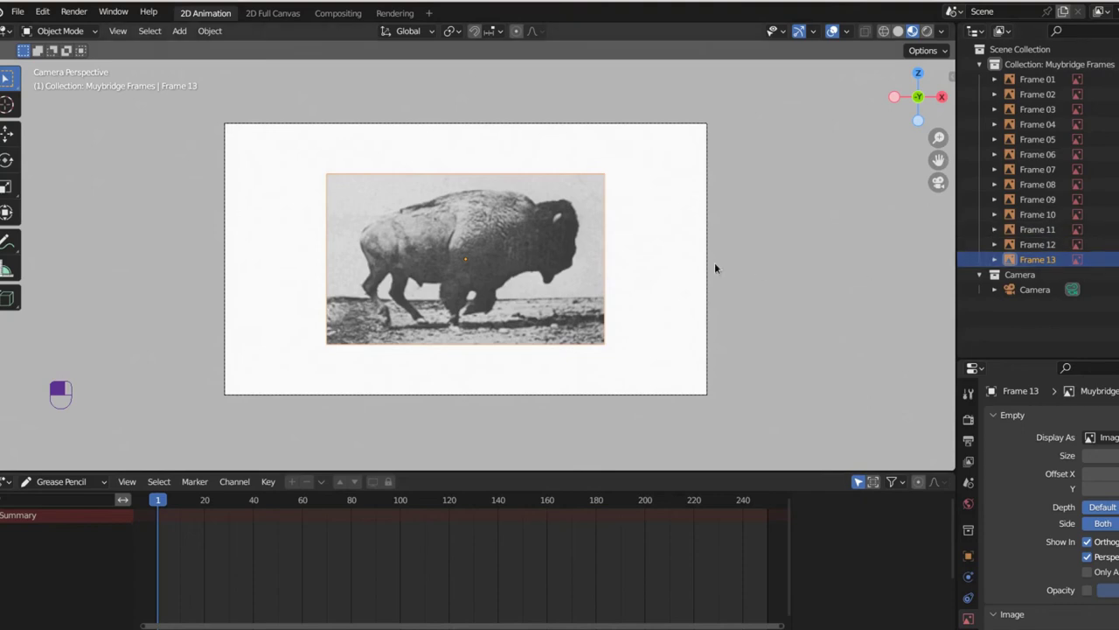
Step: Add the frame 14 buffalo image as a reference named Frame 14
key("shift+a")
mouse_move(684, 274)
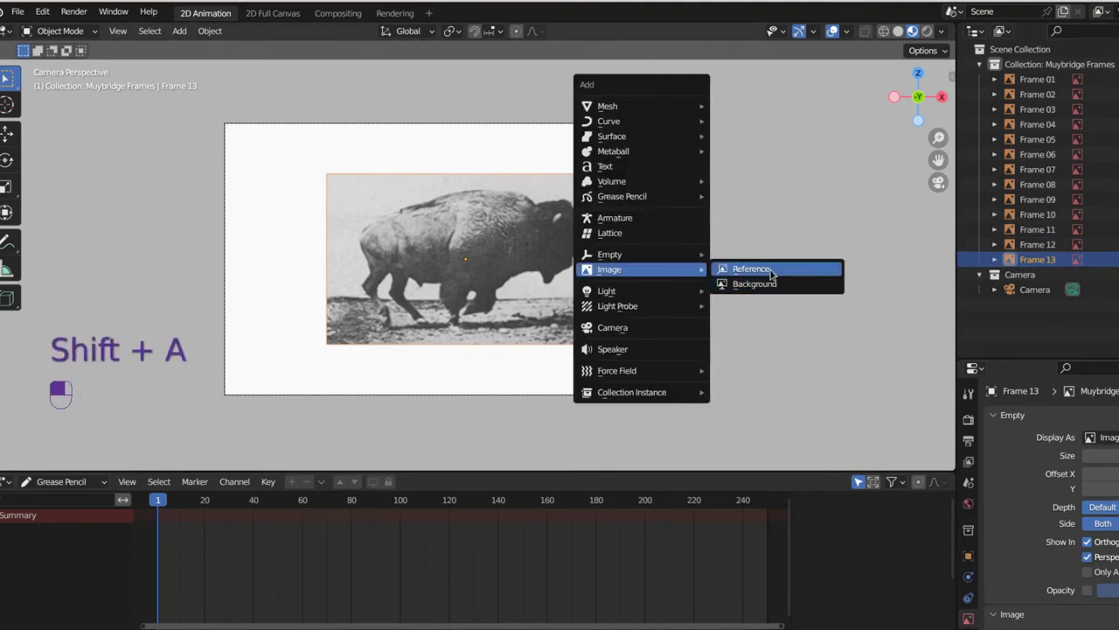
left_click(749, 267)
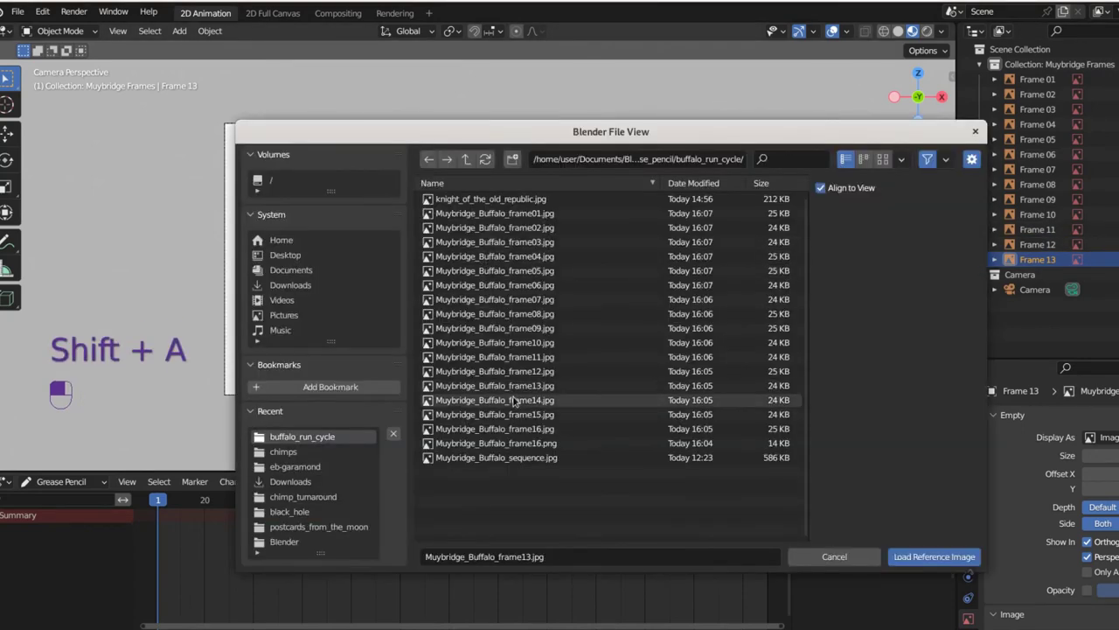
left_click(509, 400)
left_click(901, 556)
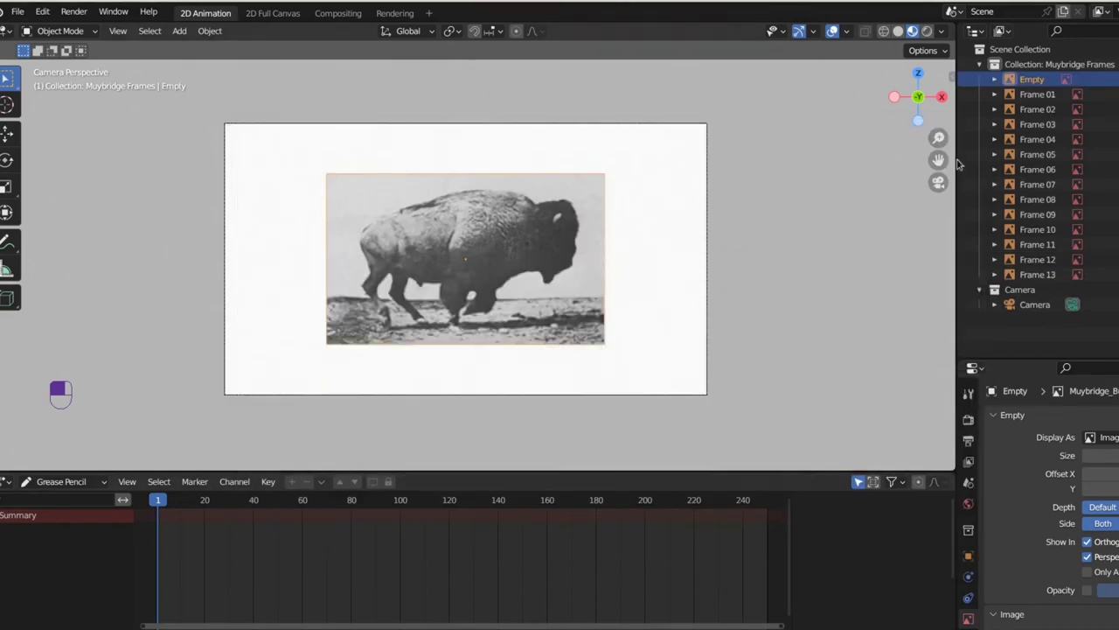
double_click(1026, 80)
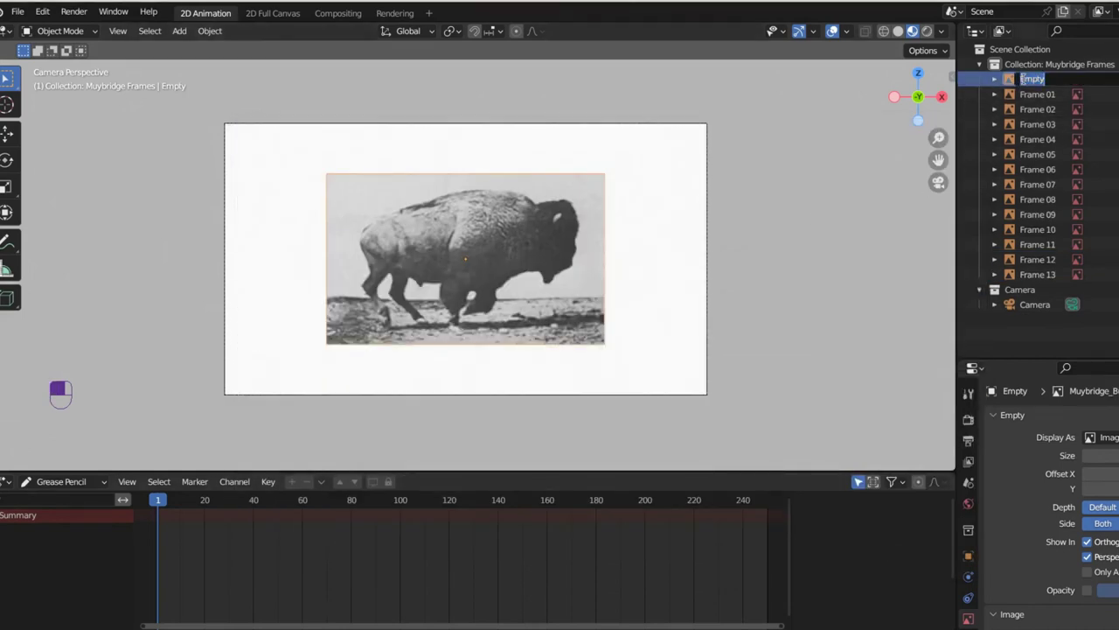
type("Frame 14")
key("Return")
Step: Add the frame 15 buffalo image as a reference named Frame 15
key("shift+a")
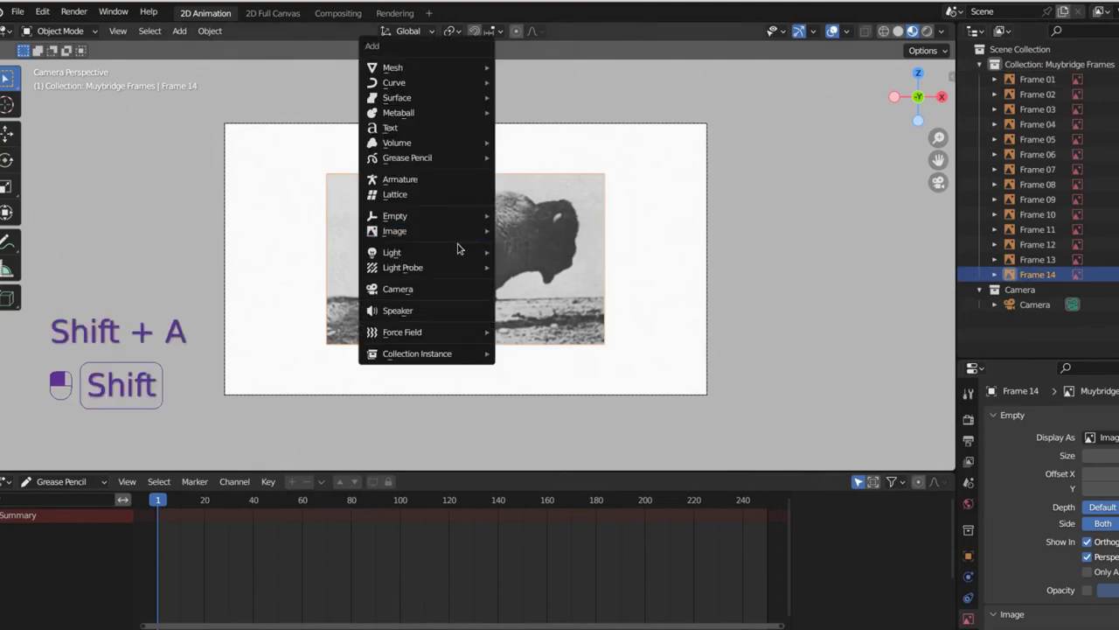
mouse_move(464, 231)
left_click(542, 247)
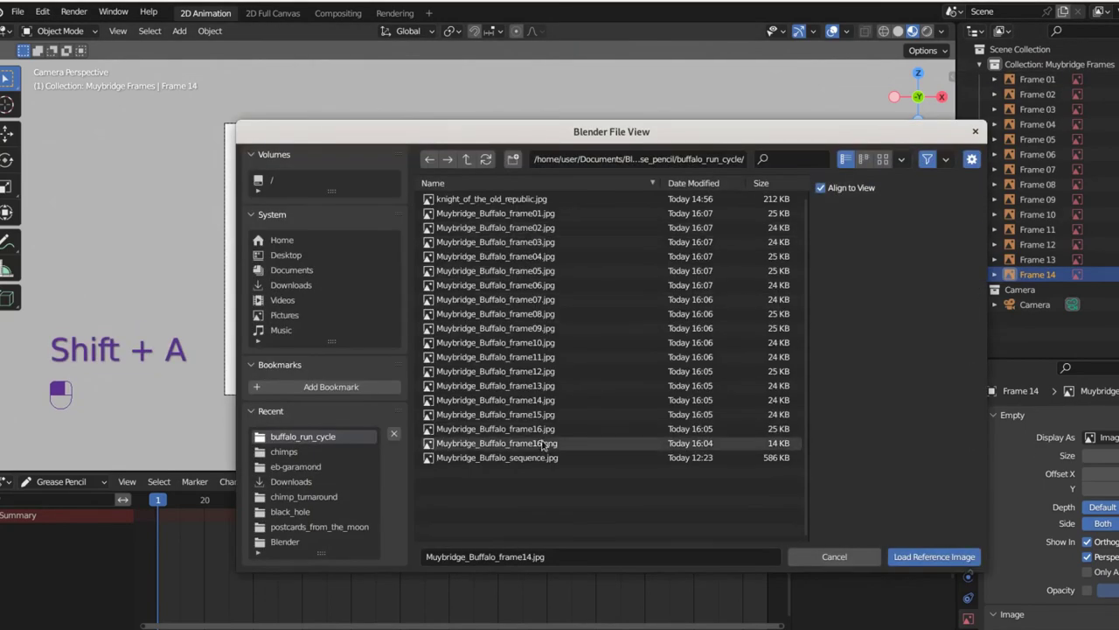
left_click(531, 414)
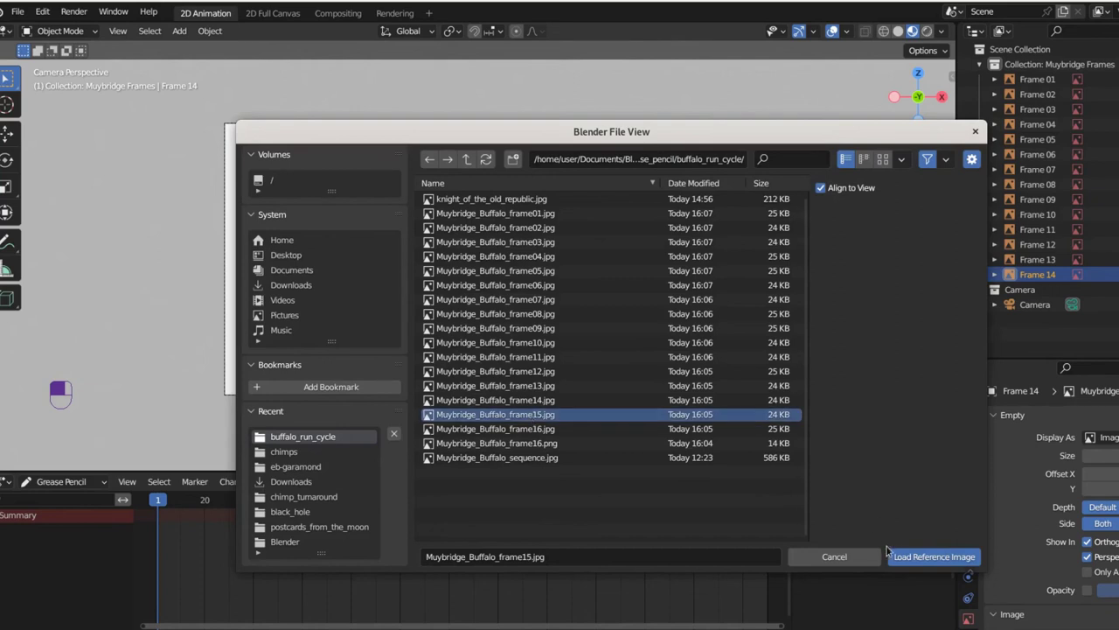
left_click(892, 557)
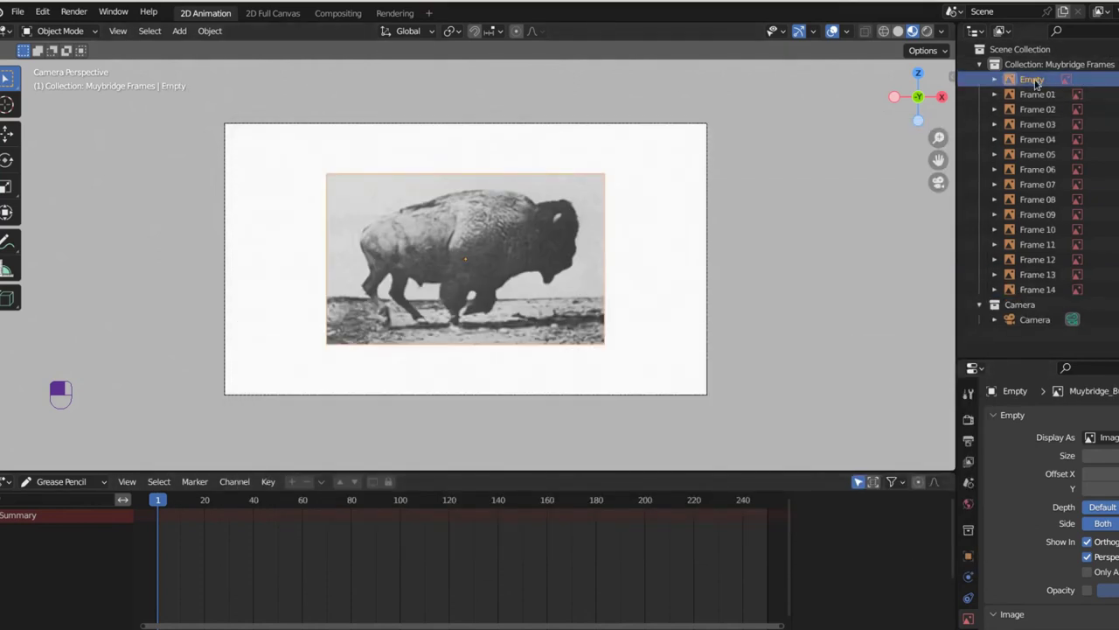
double_click(1033, 80)
type("Frame 1")
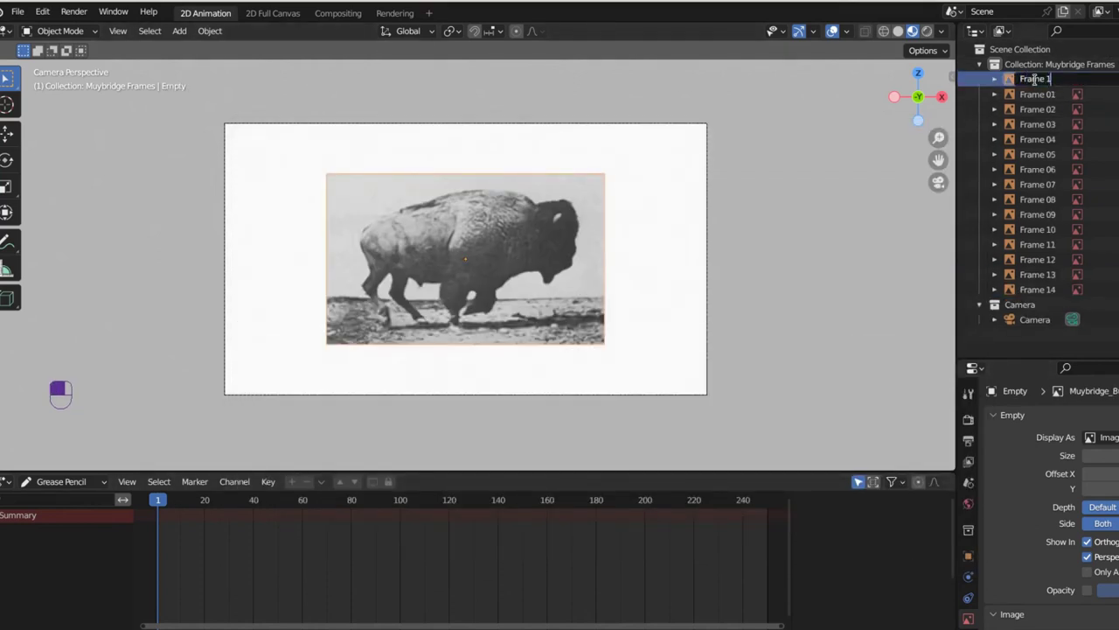
type("5")
key("Return")
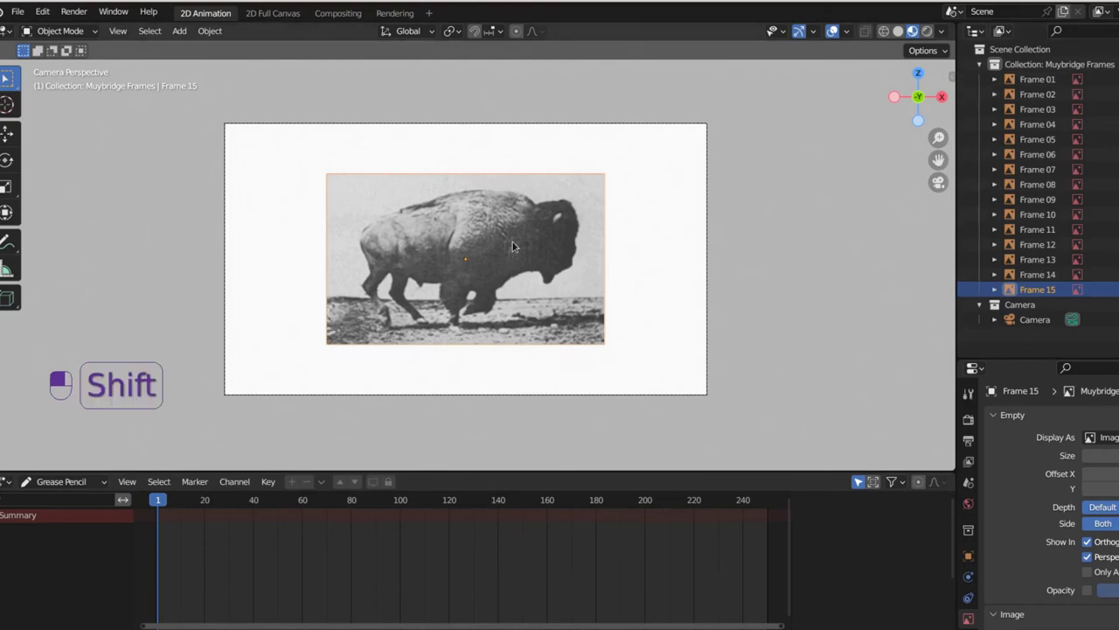
Step: Add the frame 16 buffalo image as a reference named Frame 16
key("shift+a")
mouse_move(504, 245)
left_click(621, 243)
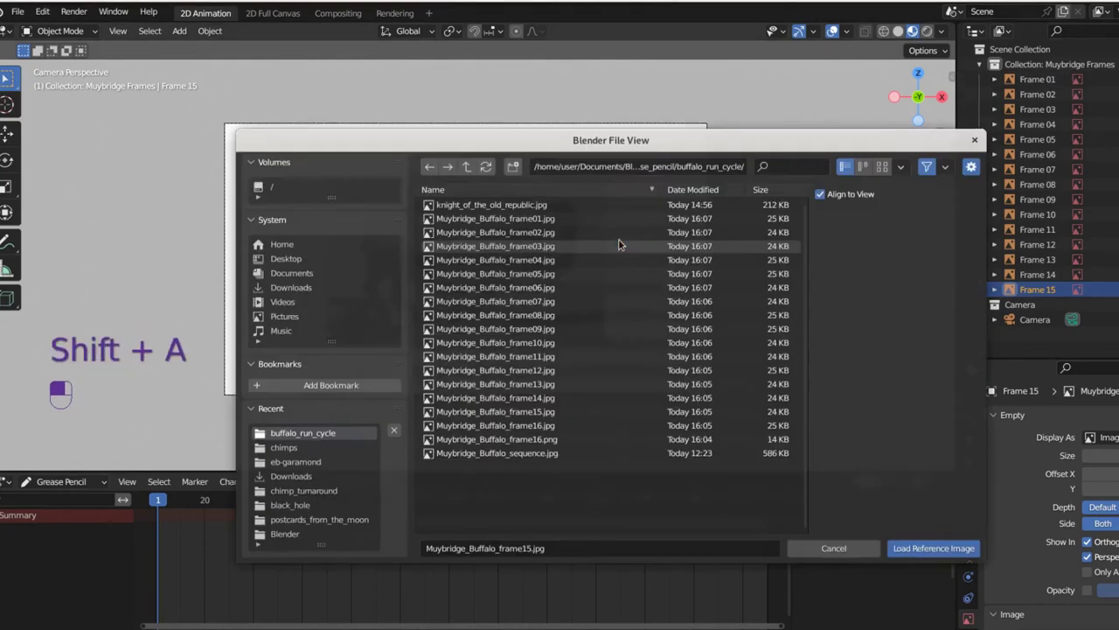
left_click(539, 446)
left_click(524, 457)
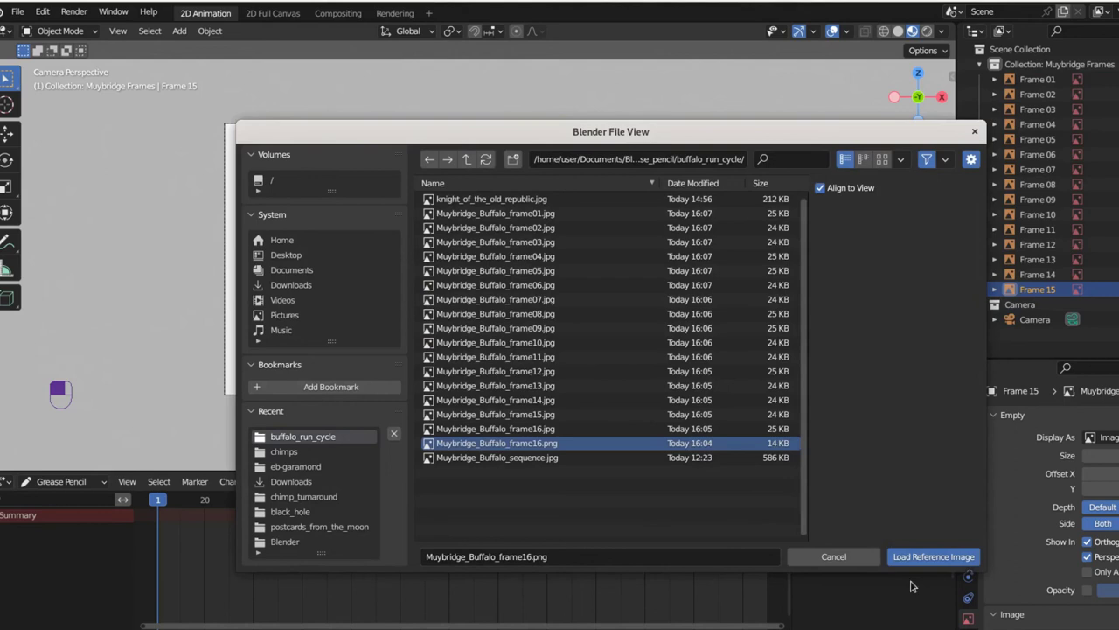
left_click(933, 556)
double_click(1031, 79)
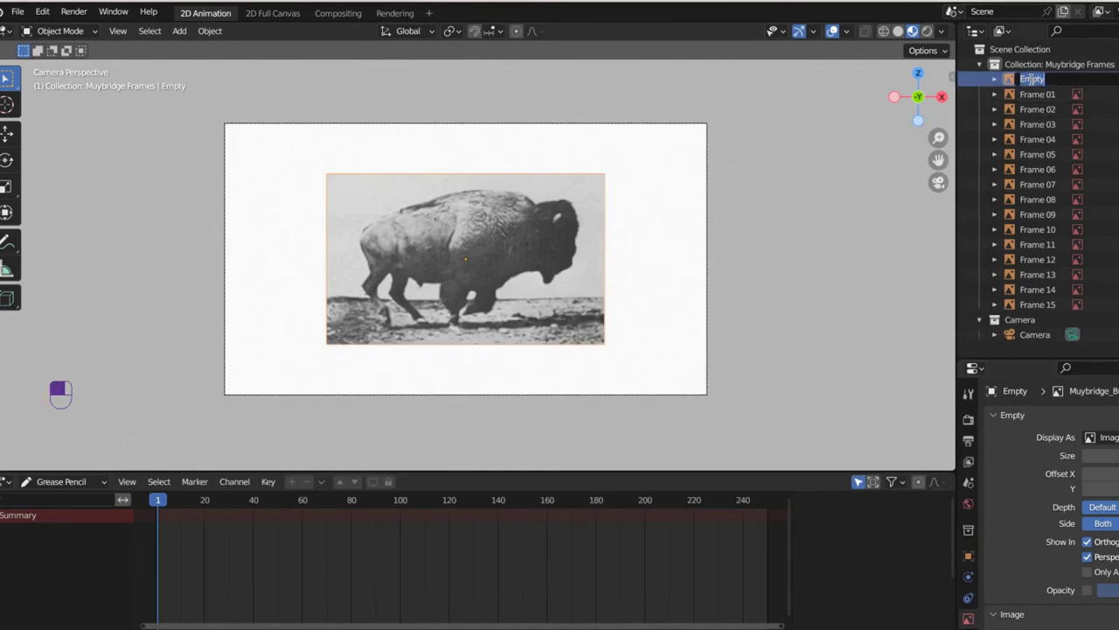
type("Frame 16")
key("Return")
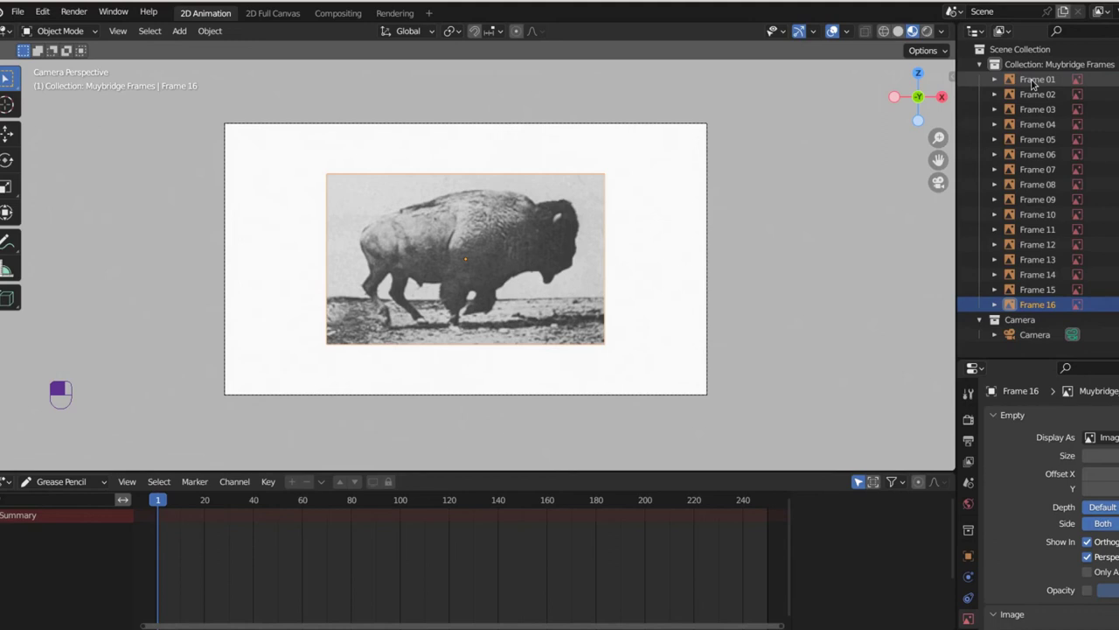
Step: Expand Frame 16 through Frame 01 in the Outliner to reveal each buffalo image
left_click(995, 305)
left_click(994, 290)
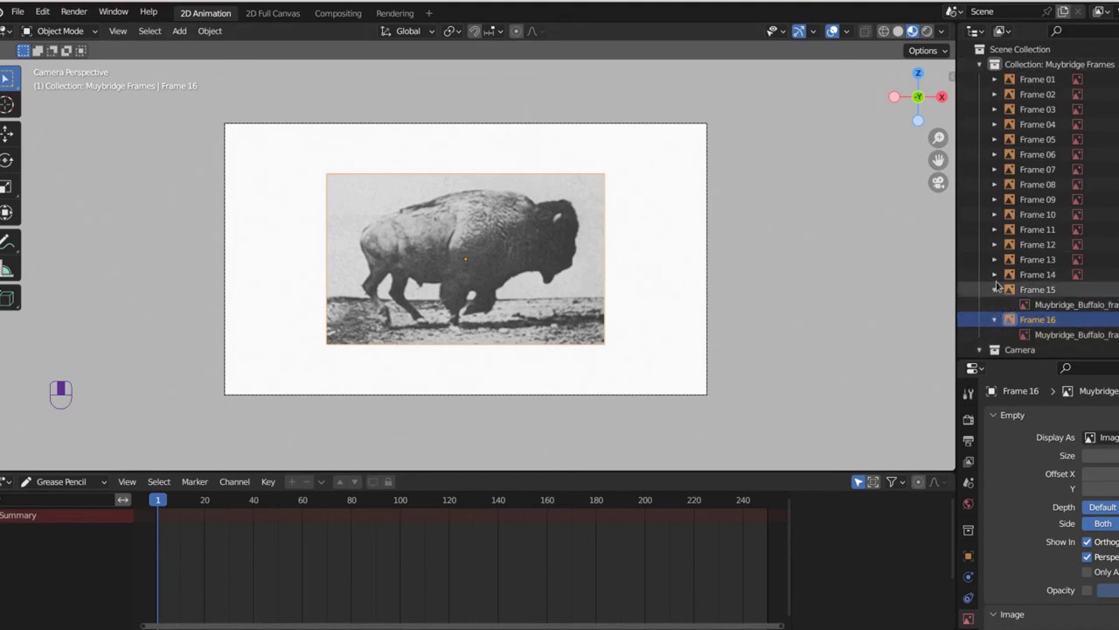
left_click(995, 275)
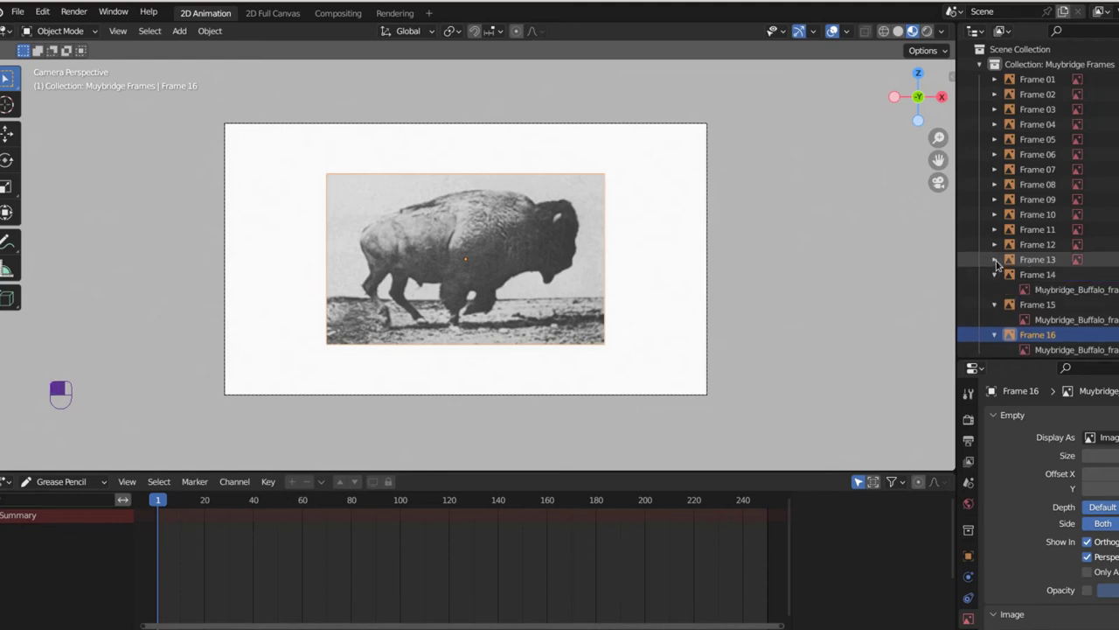
left_click(995, 260)
left_click(994, 245)
left_click(994, 229)
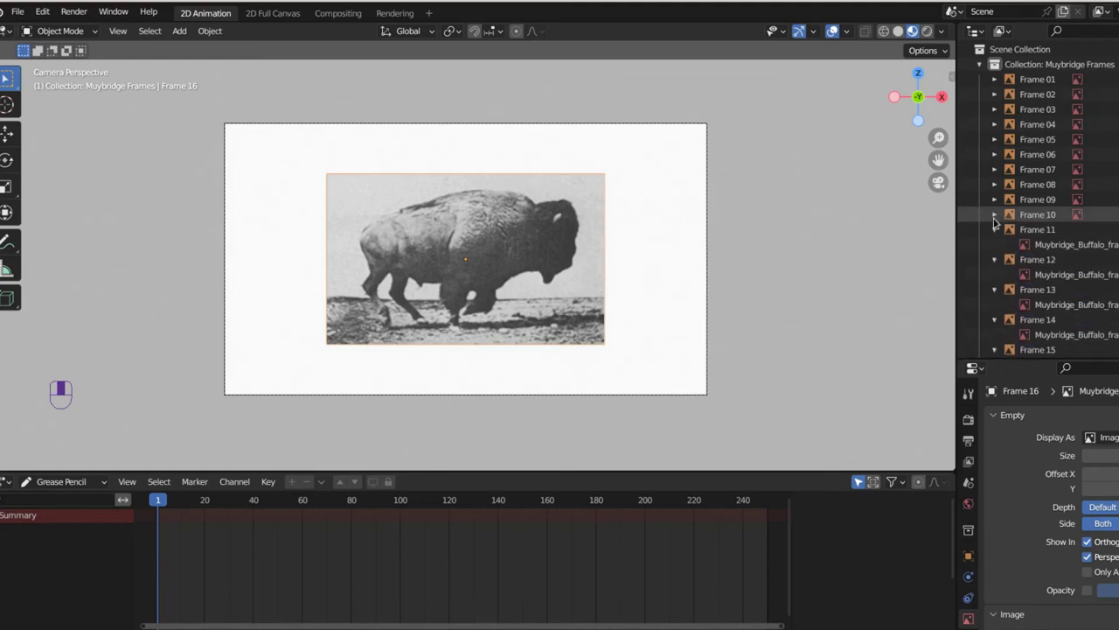
left_click(994, 216)
left_click(995, 199)
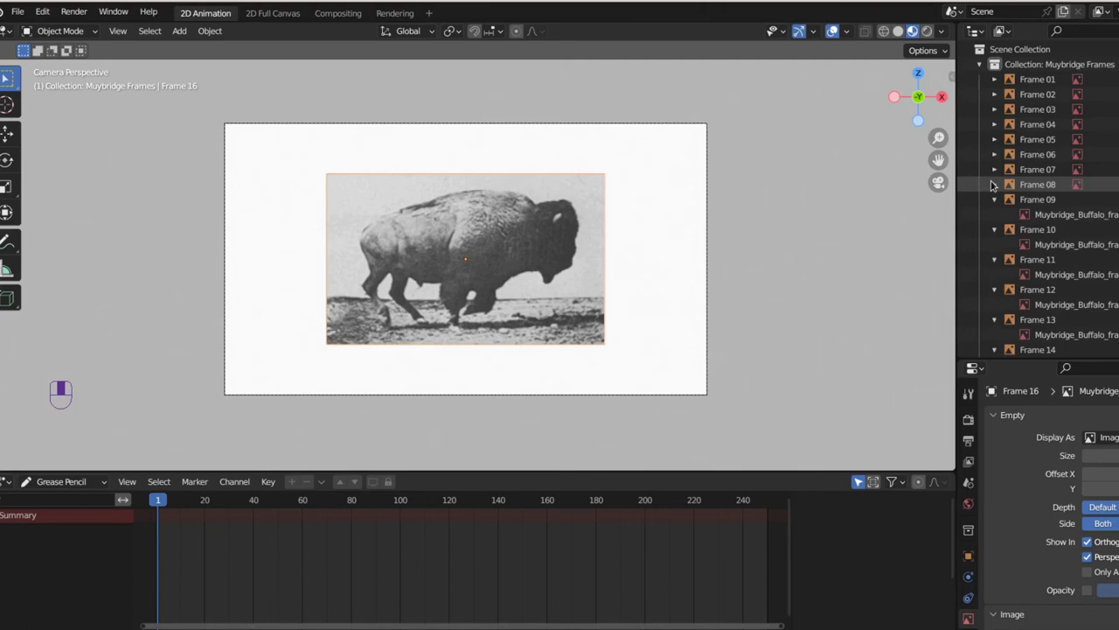
left_click(994, 184)
left_click(994, 169)
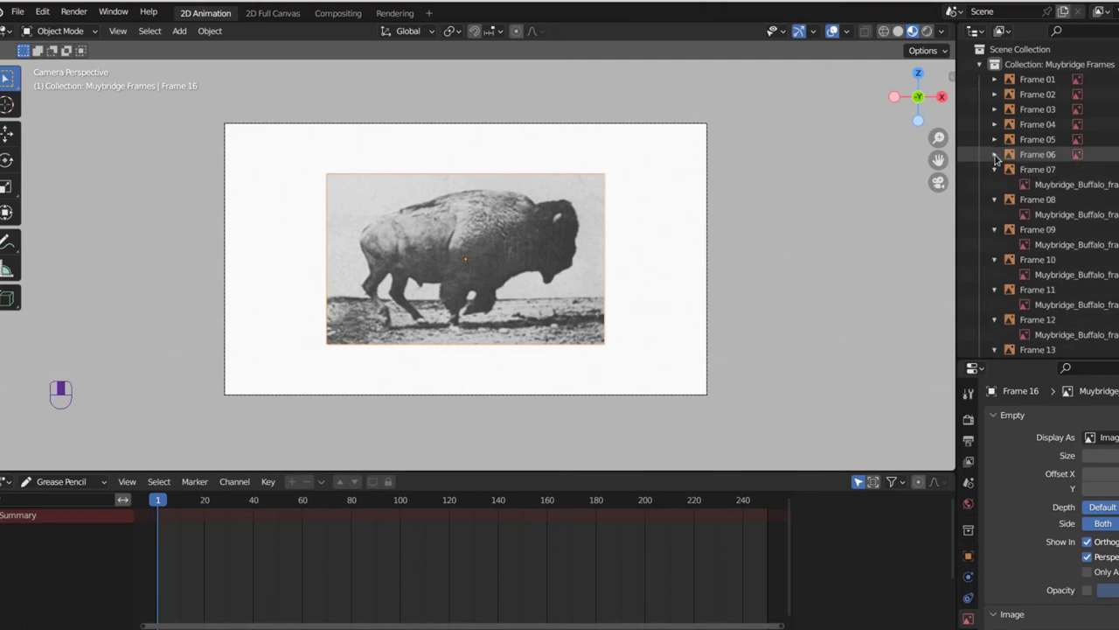
left_click(995, 155)
left_click(994, 141)
left_click(997, 126)
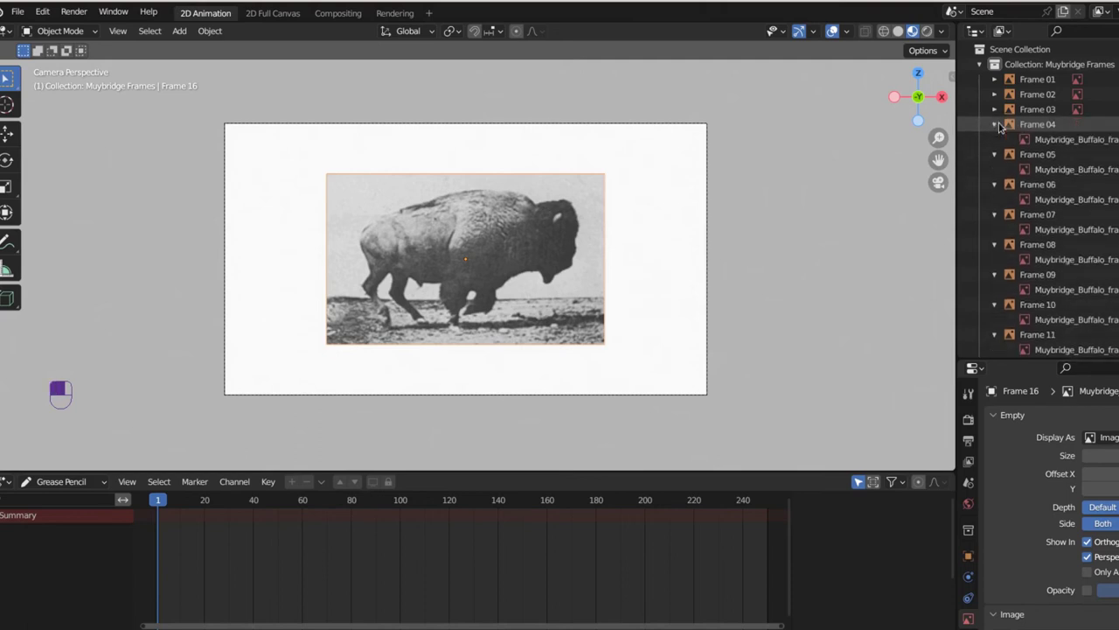
left_click(995, 111)
left_click(994, 94)
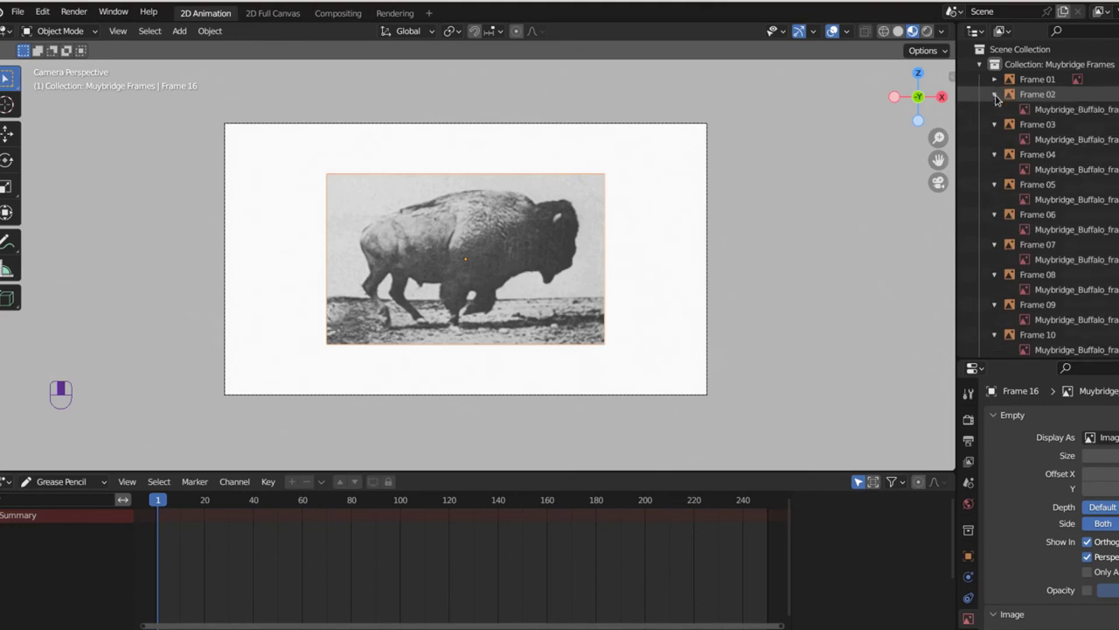
left_click(994, 80)
Step: Collapse Frame 01 through Frame 16 again so only the frame entries show
left_click(994, 79)
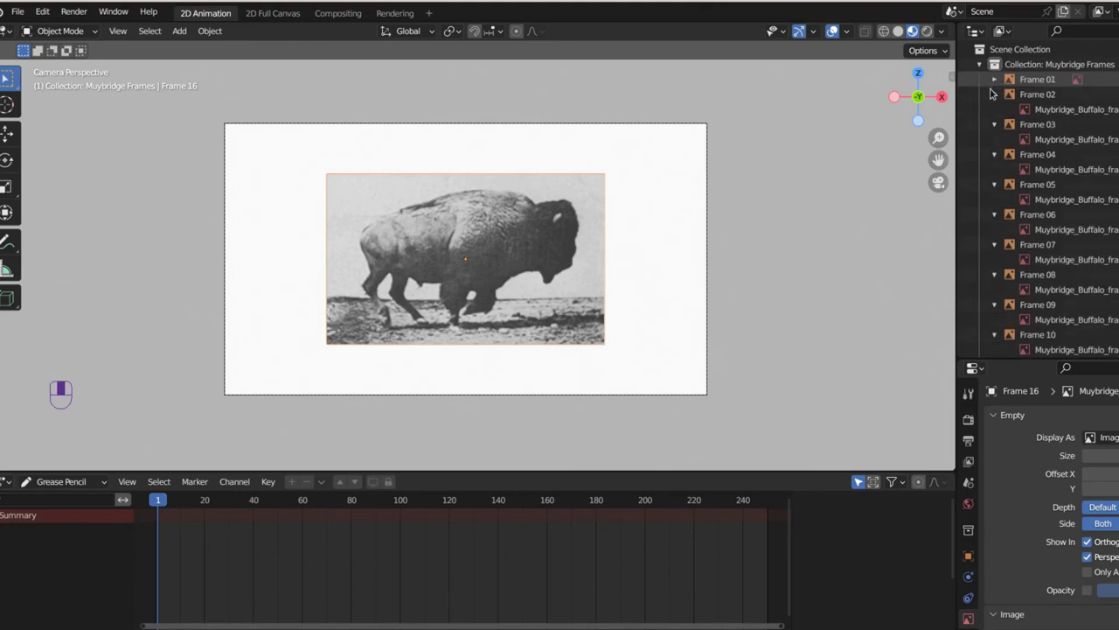
left_click(994, 94)
left_click(994, 109)
left_click(994, 124)
left_click(994, 139)
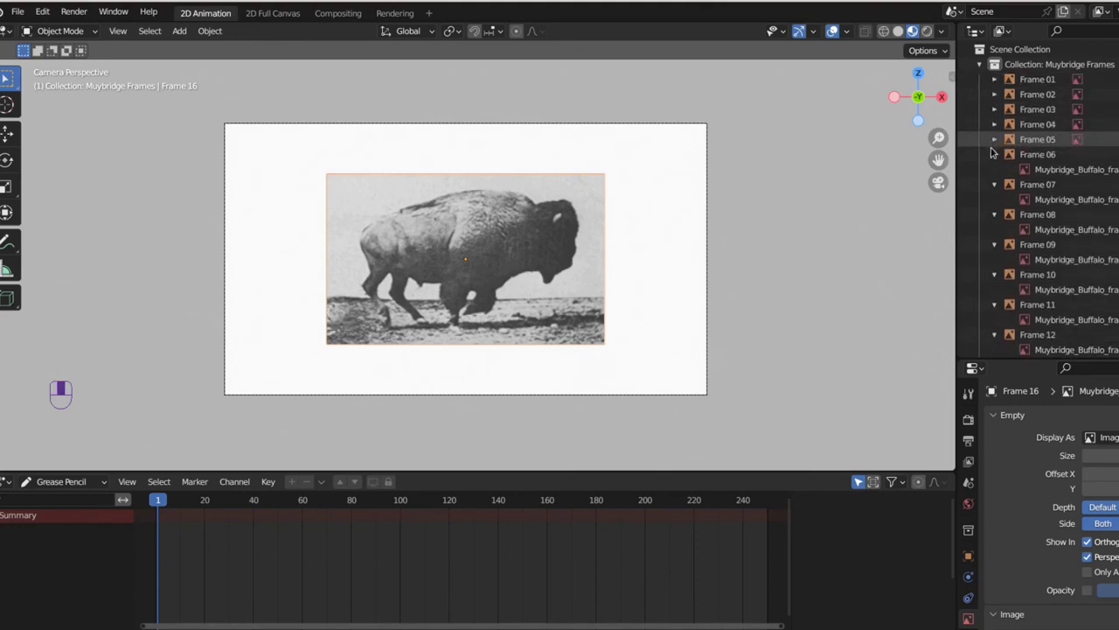
left_click(995, 154)
left_click(995, 169)
left_click(994, 183)
left_click(994, 199)
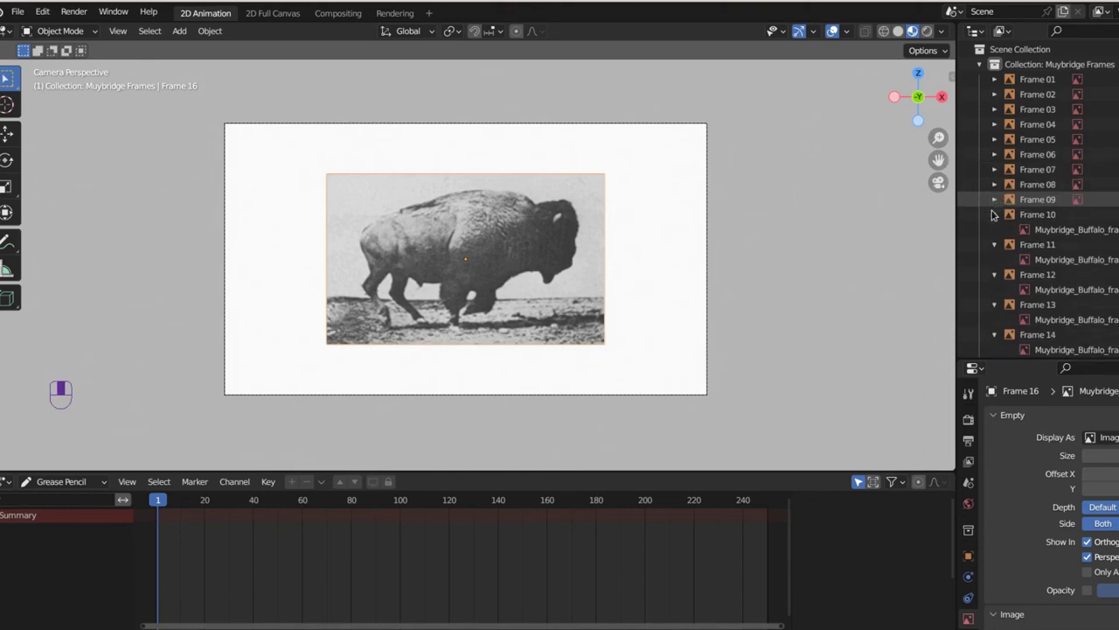
left_click(994, 214)
left_click(994, 229)
left_click(994, 245)
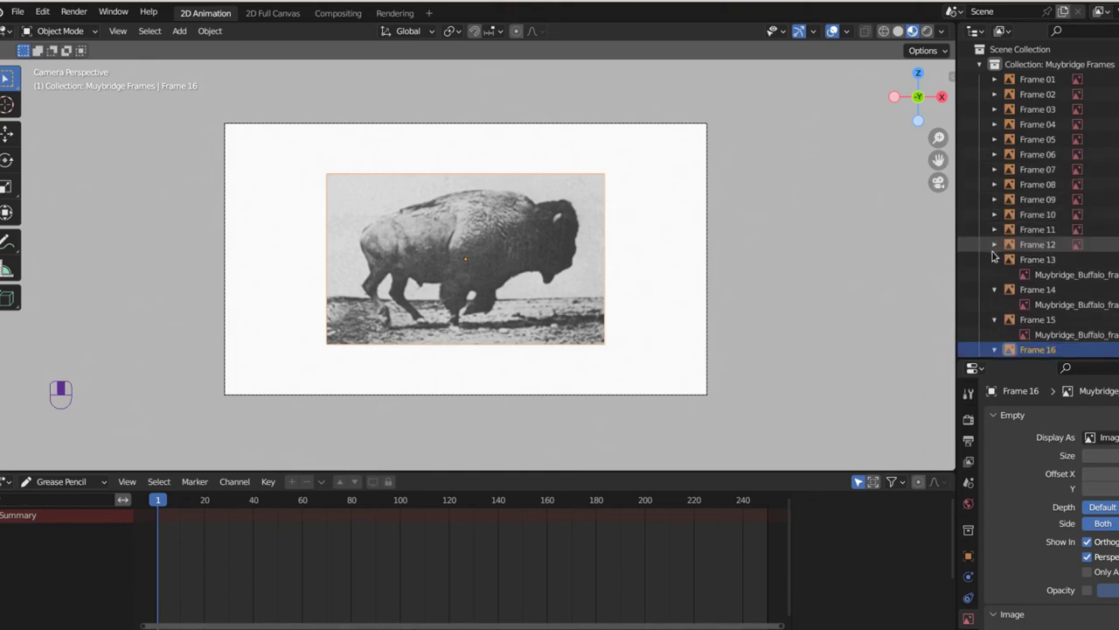
left_click(994, 260)
left_click(994, 274)
left_click(994, 289)
left_click(994, 304)
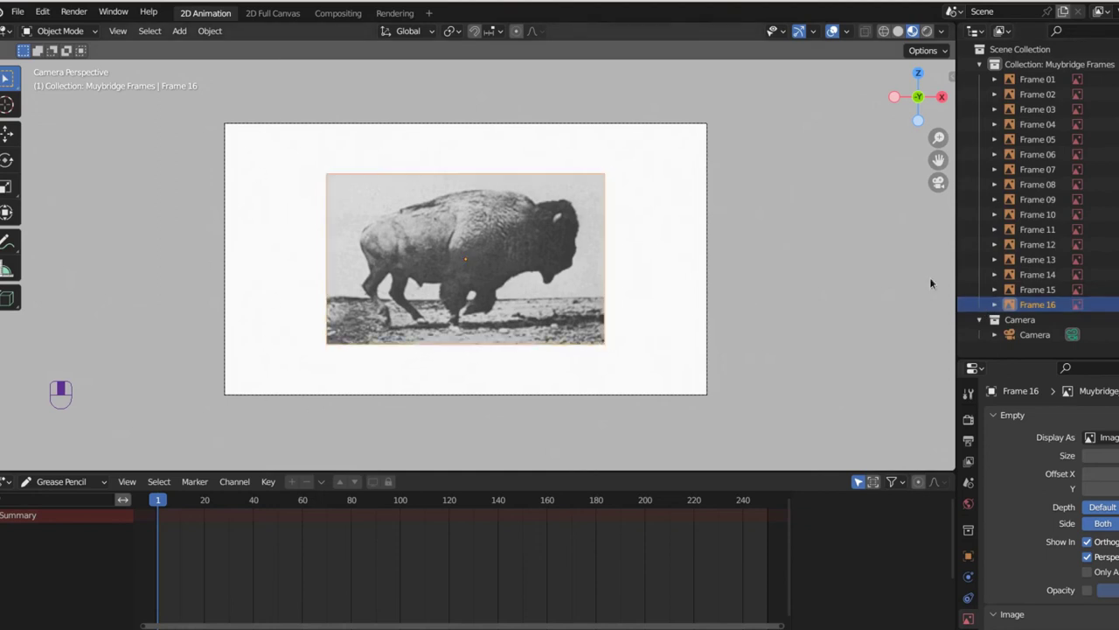
Step: Hide Frames 01 and 02 to preview later images, then unhide all frames with Alt+H
key("h")
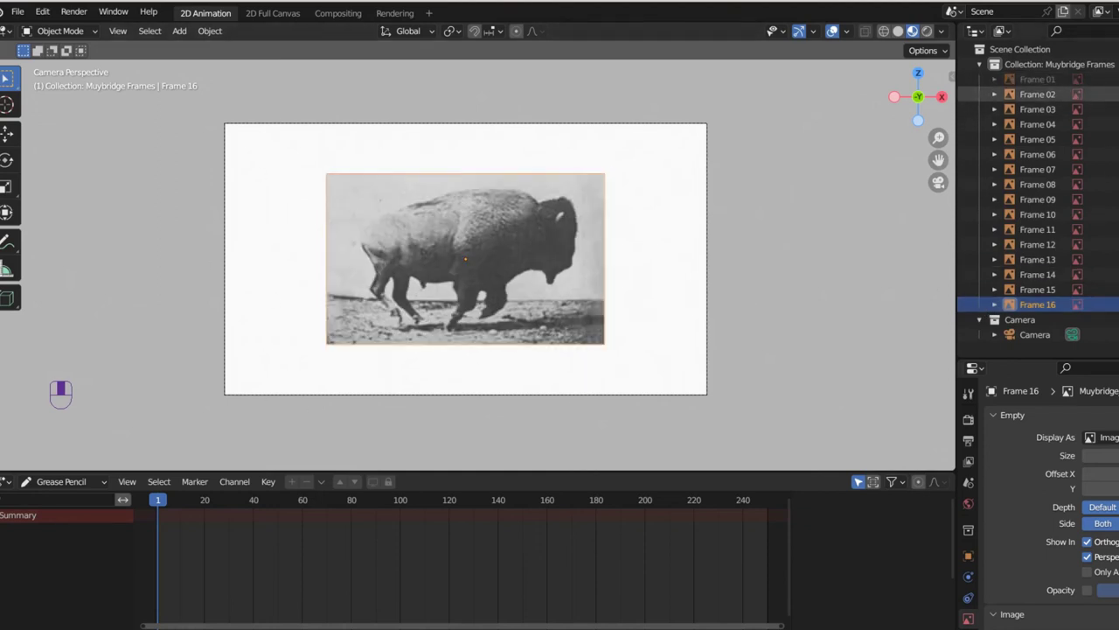
key("h")
key("alt+h")
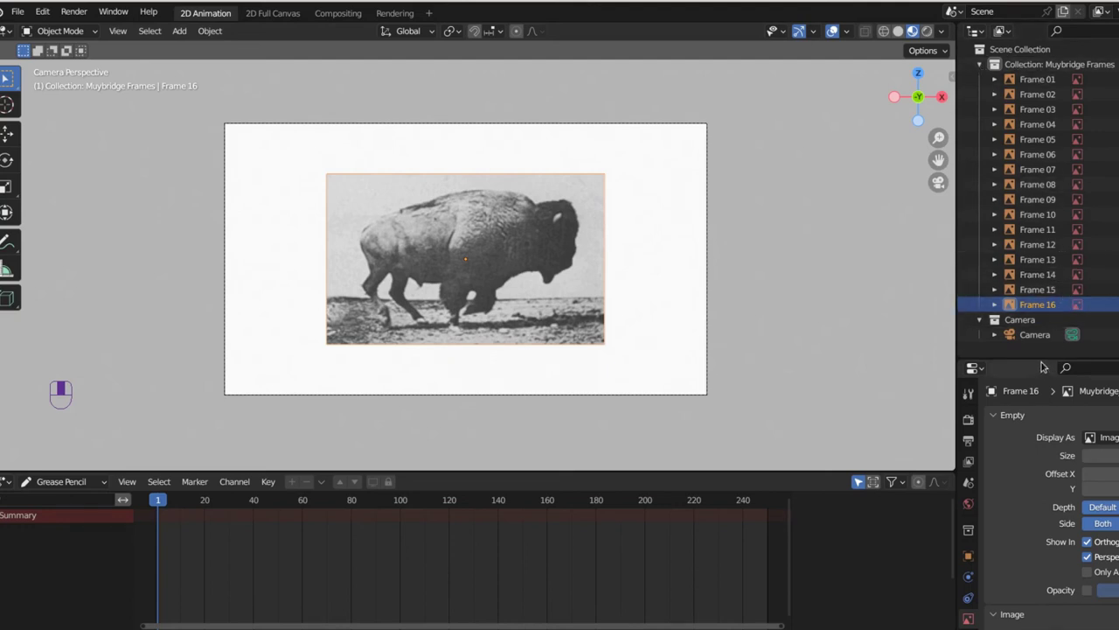
Step: Add a new collection under the Scene Collection in a taller Outliner
left_click_drag(1043, 364, 1054, 433)
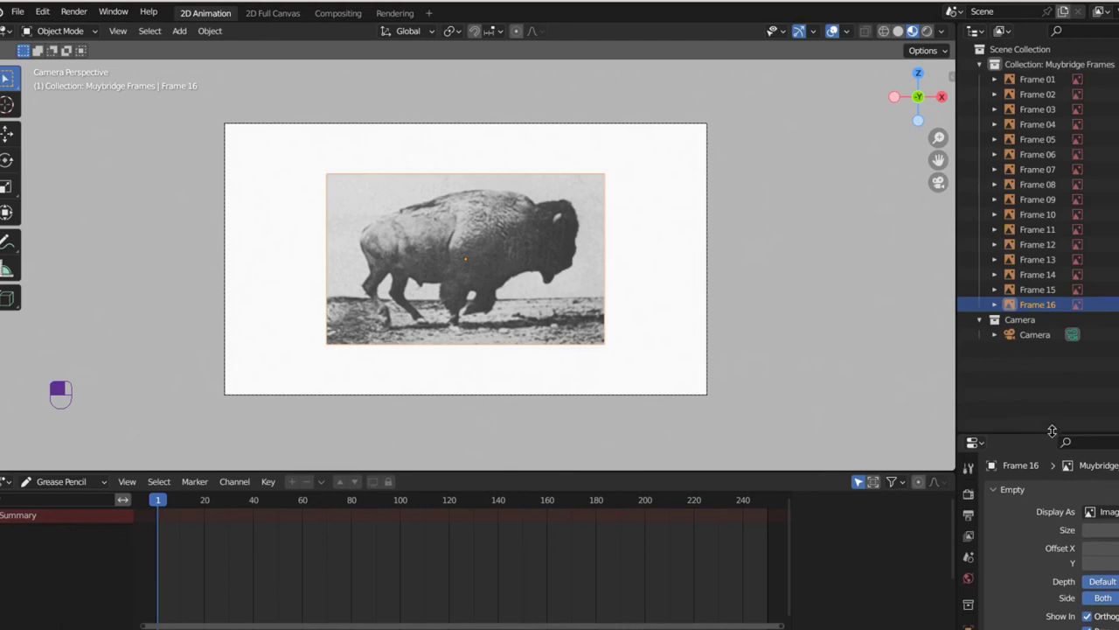
right_click(1032, 51)
left_click(1033, 54)
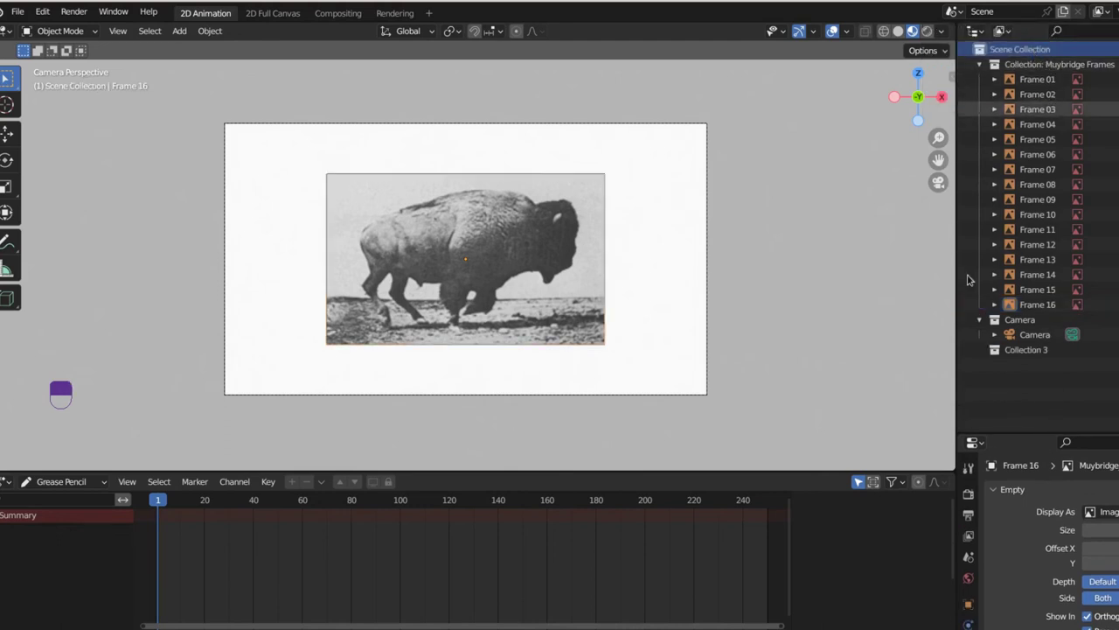
left_click_drag(995, 351, 1037, 355)
double_click(1036, 350)
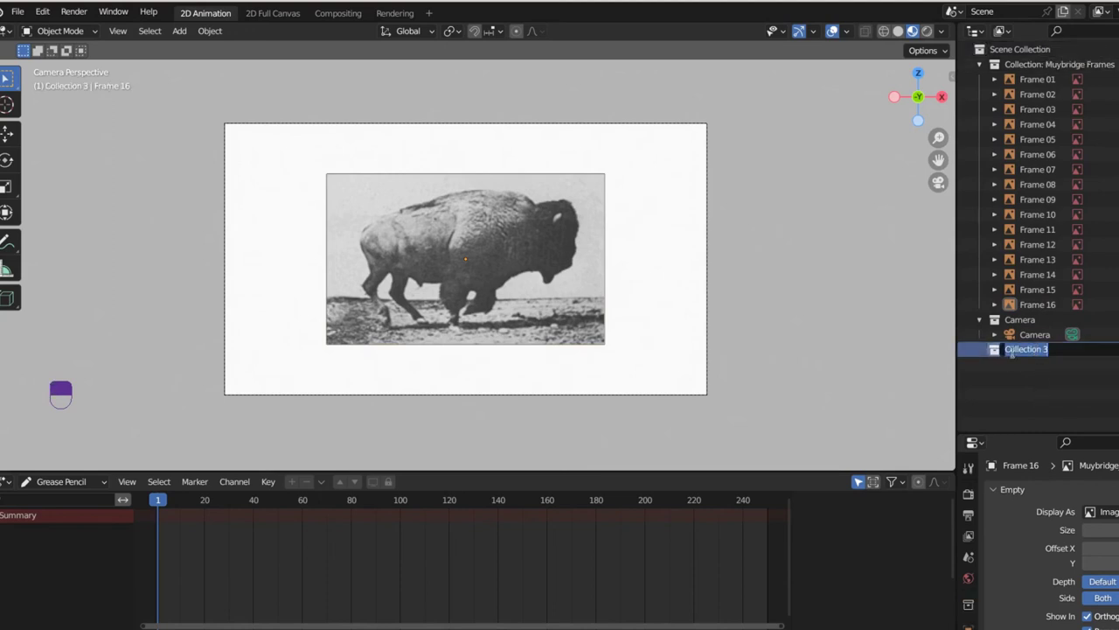
key("Return")
Step: Rename the new collection to 'Rotoscopes'
left_click(981, 321)
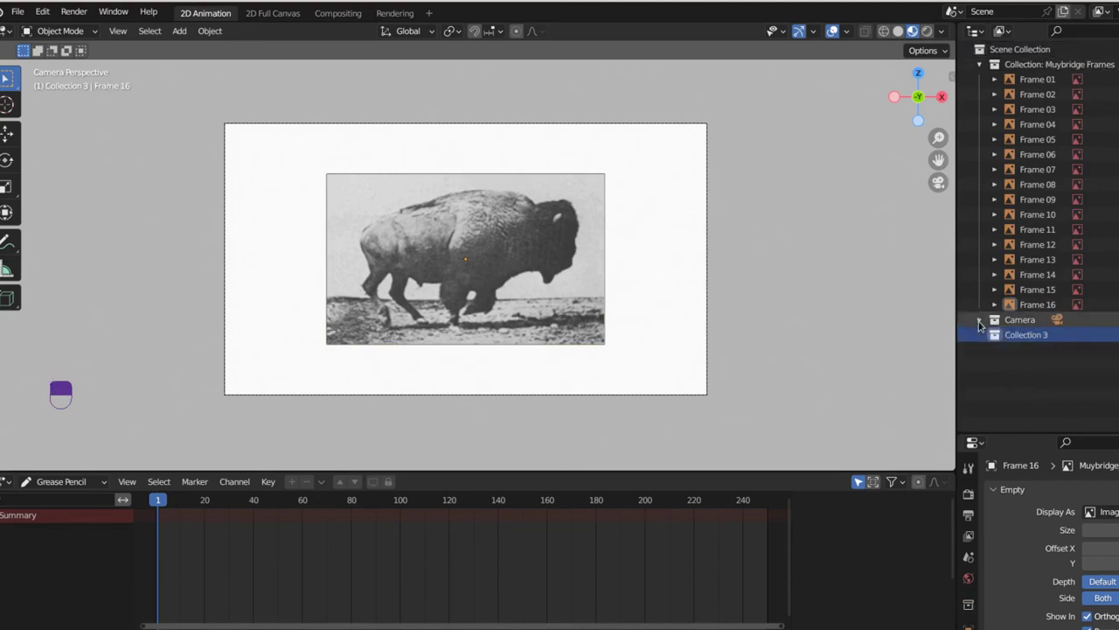
left_click(981, 321)
left_click(980, 323)
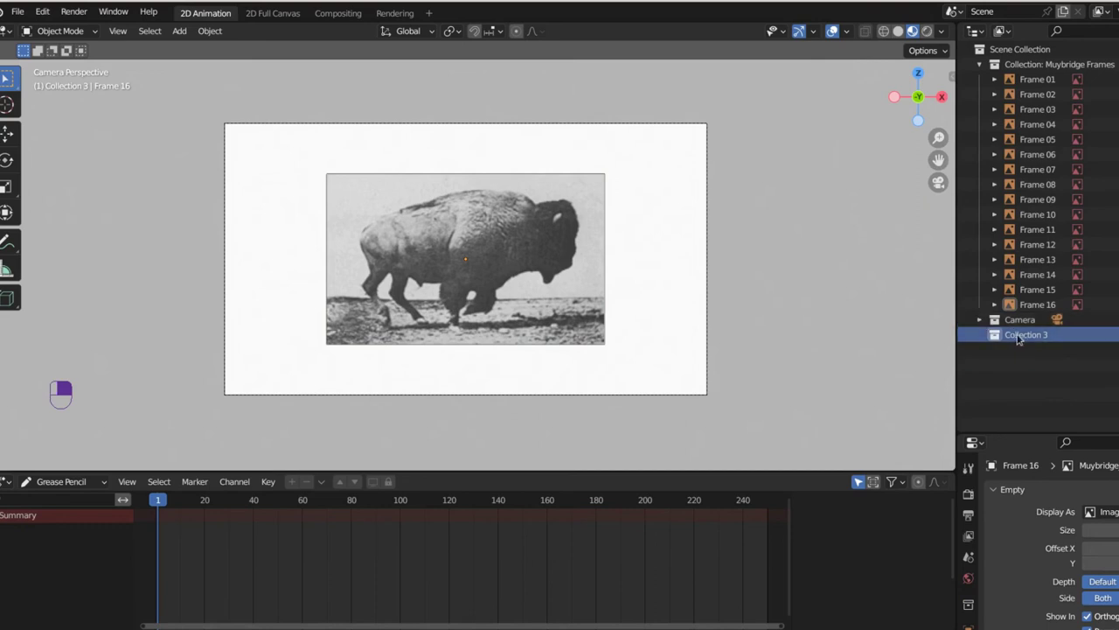
double_click(1021, 334)
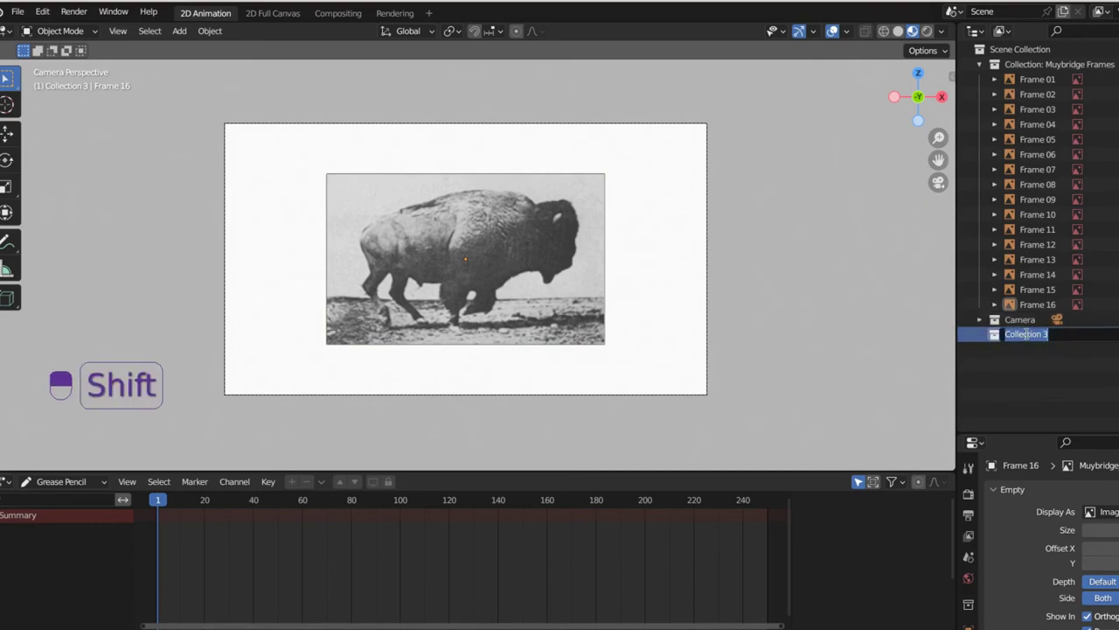
type("Roto")
key("BackSpace")
key("BackSpace")
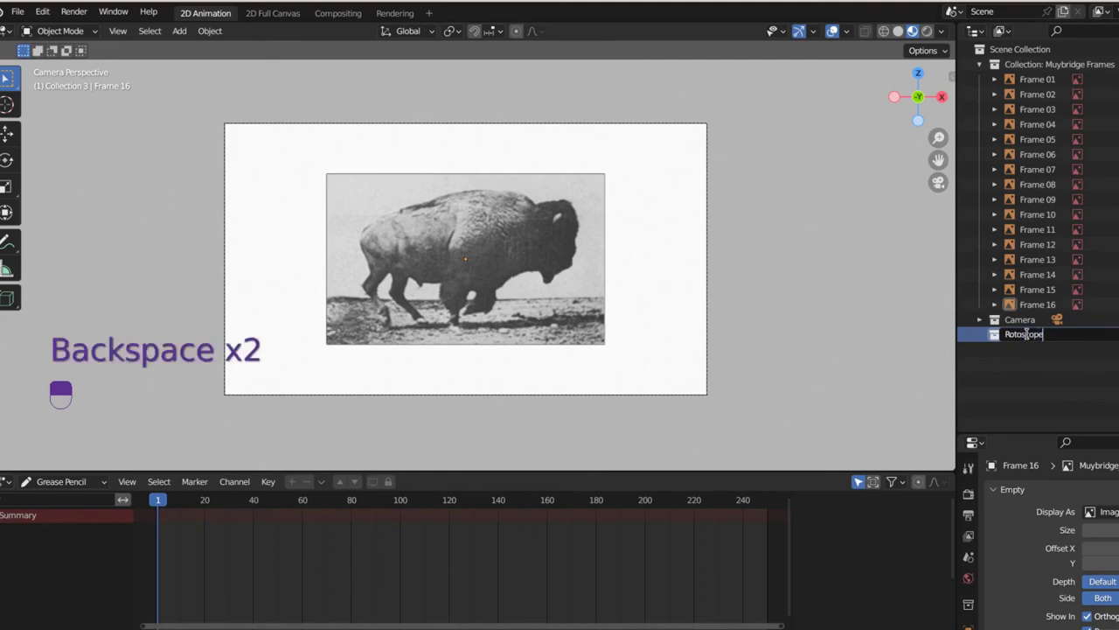
type("scopes")
key("Return")
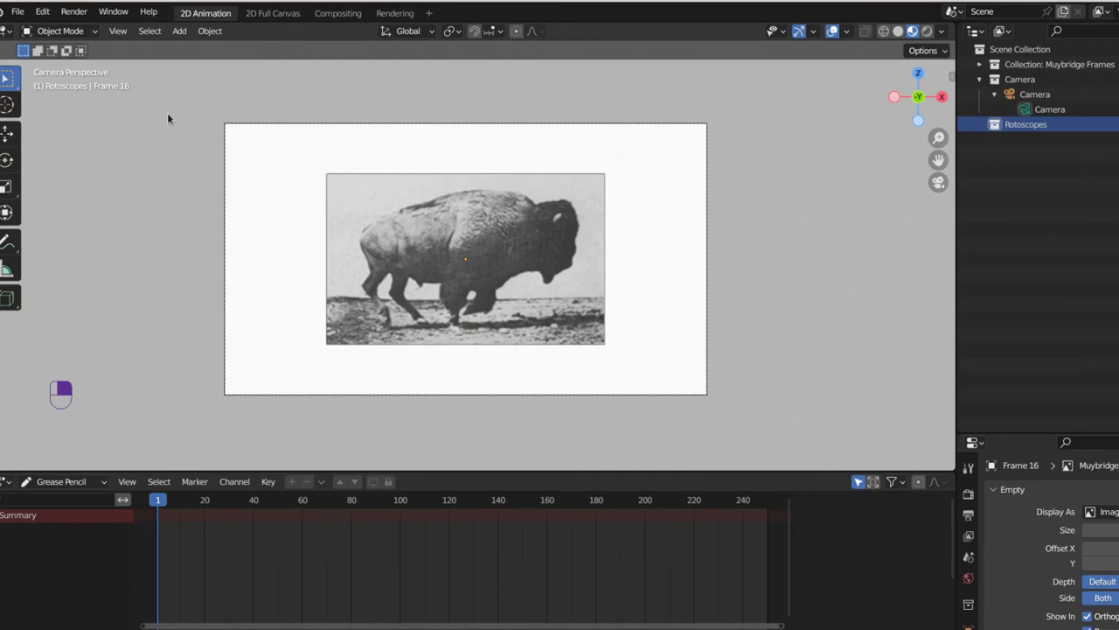
Step: Add a blank Grease Pencil object and show its Material properties in an enlarged Properties editor
key("shift+a")
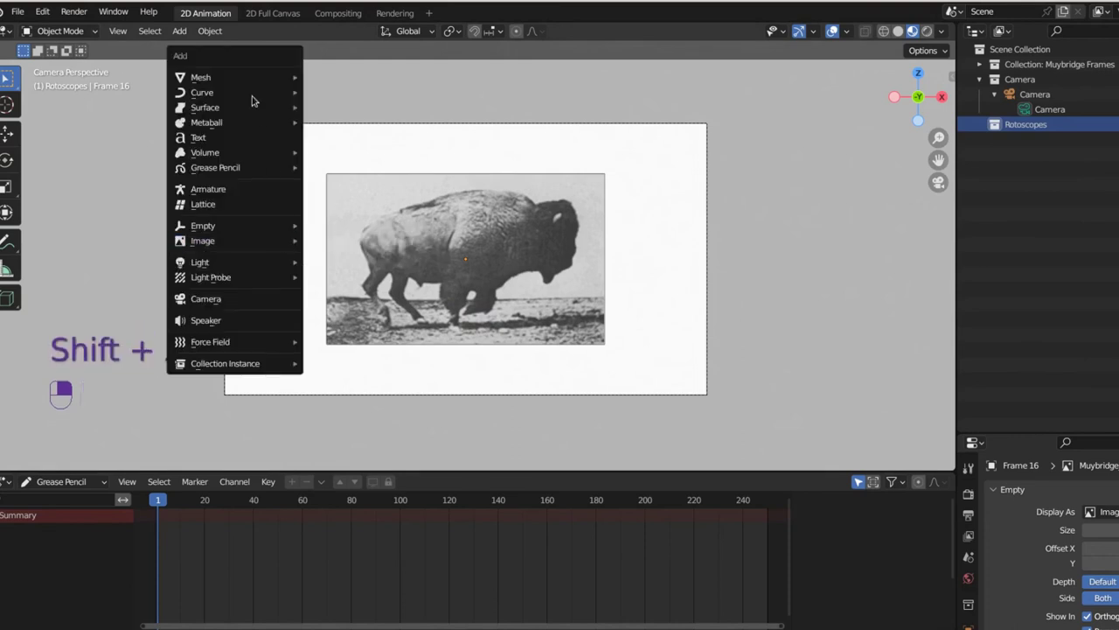
mouse_move(232, 175)
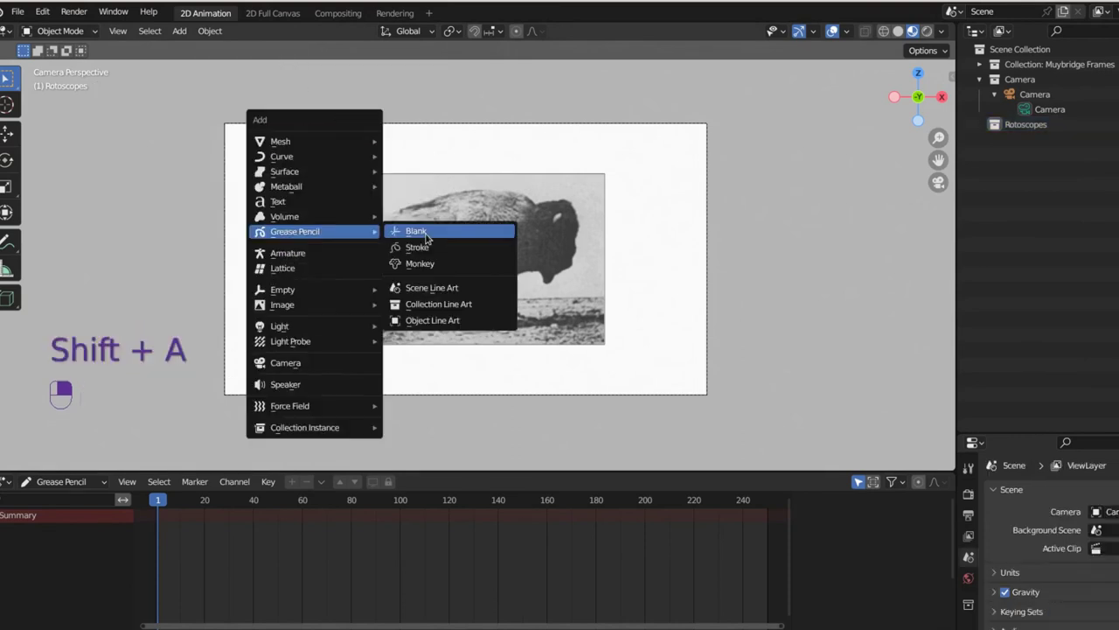
left_click(418, 231)
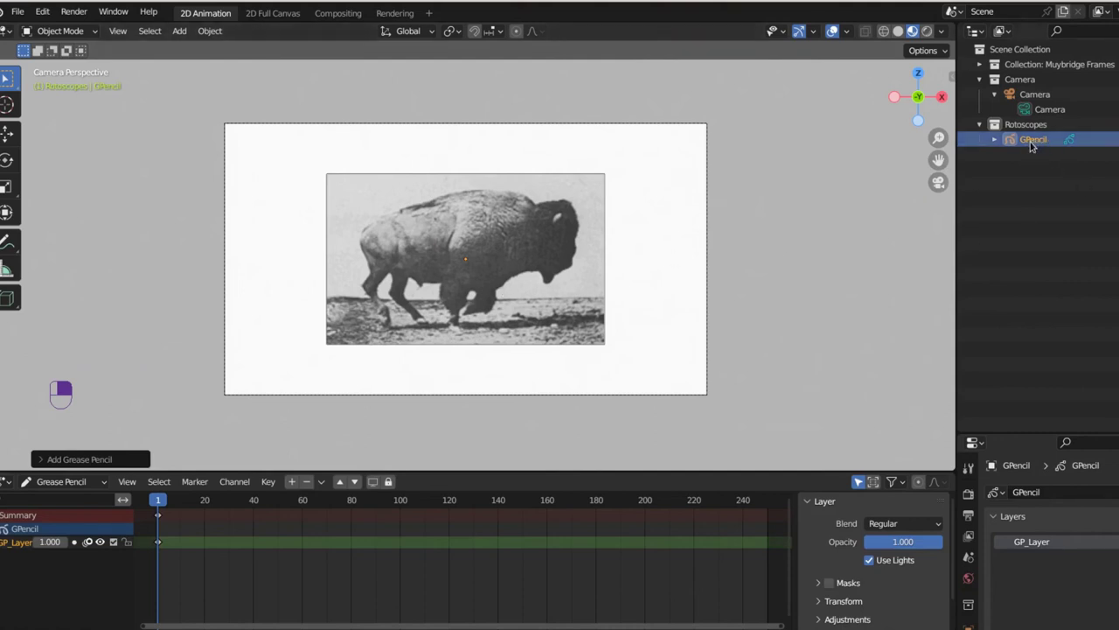
left_click_drag(1021, 432, 1046, 186)
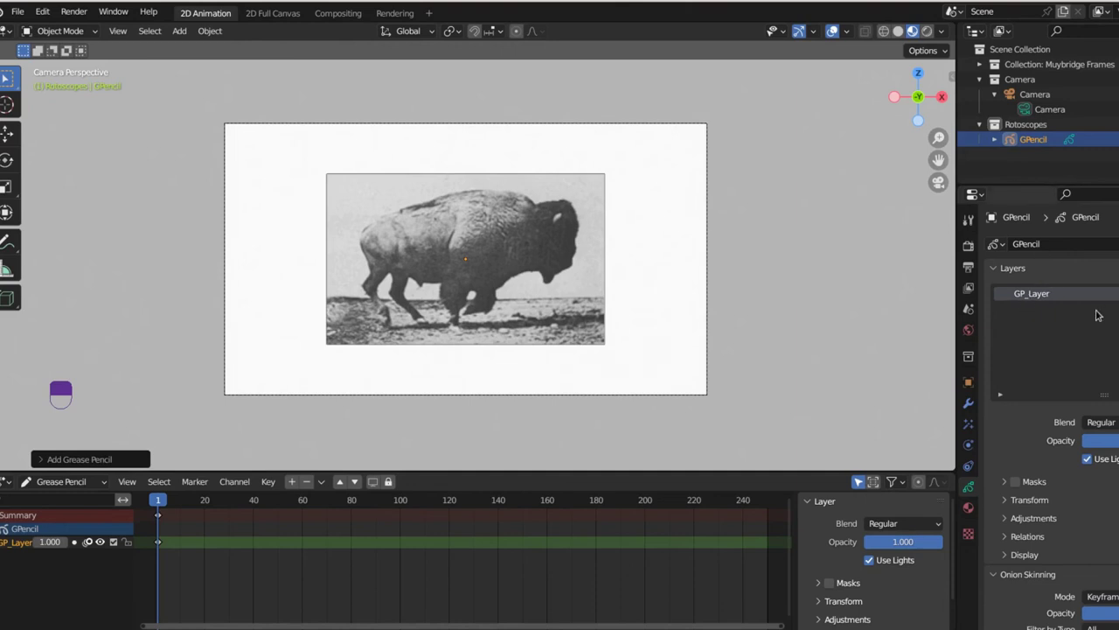
left_click(968, 509)
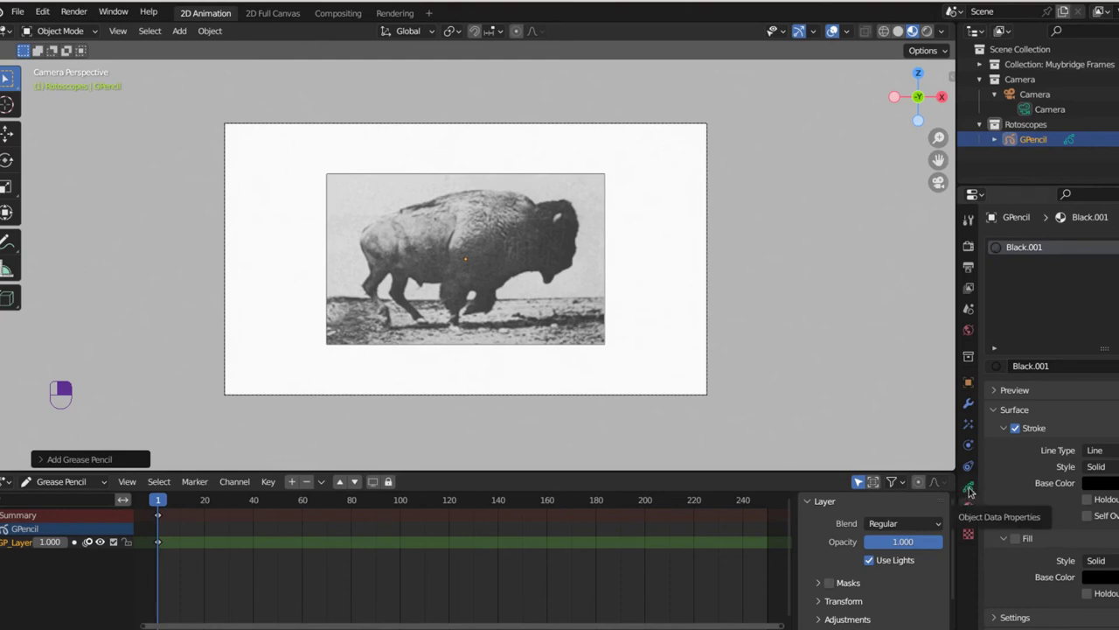
left_click(969, 490)
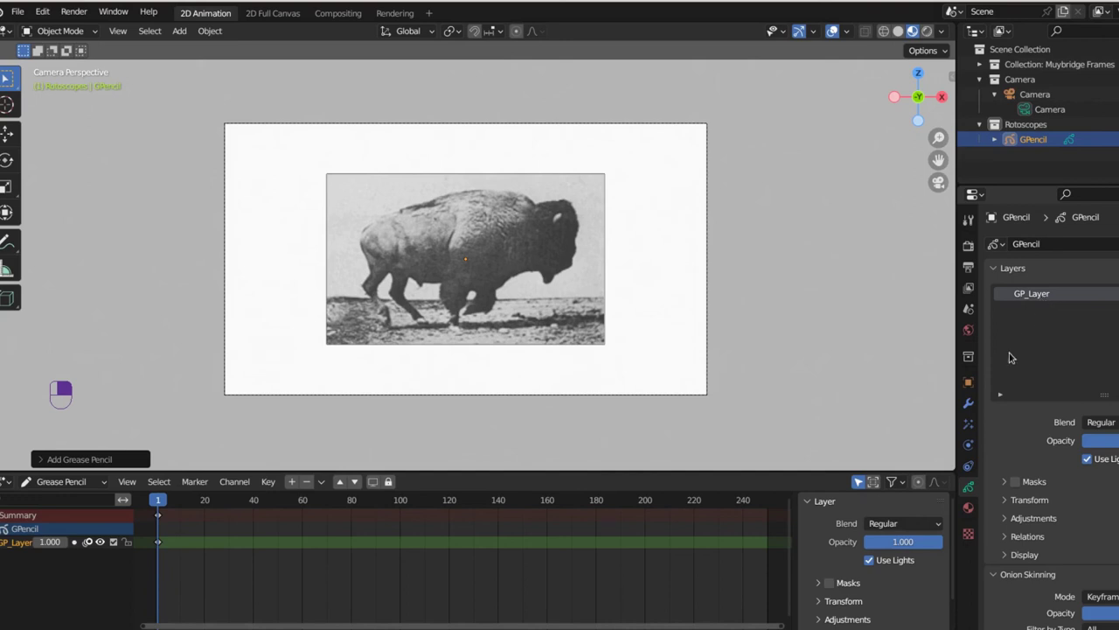
left_click(968, 509)
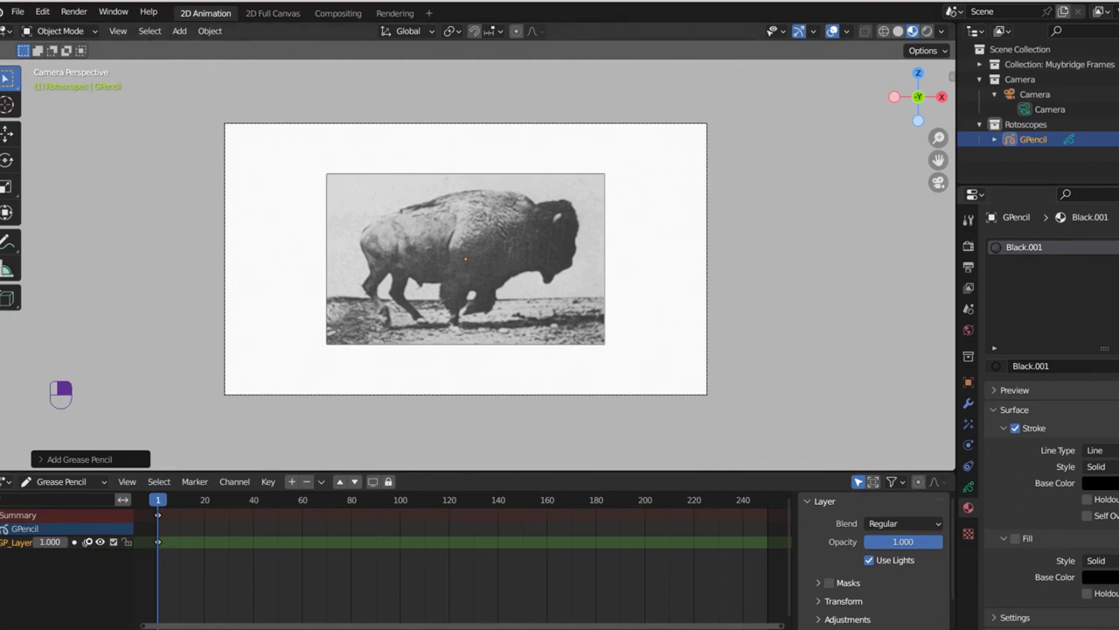
Step: Switch the Grease Pencil object to Draw Mode with the freehand Draw tool and Material colour
left_click(58, 30)
left_click(62, 97)
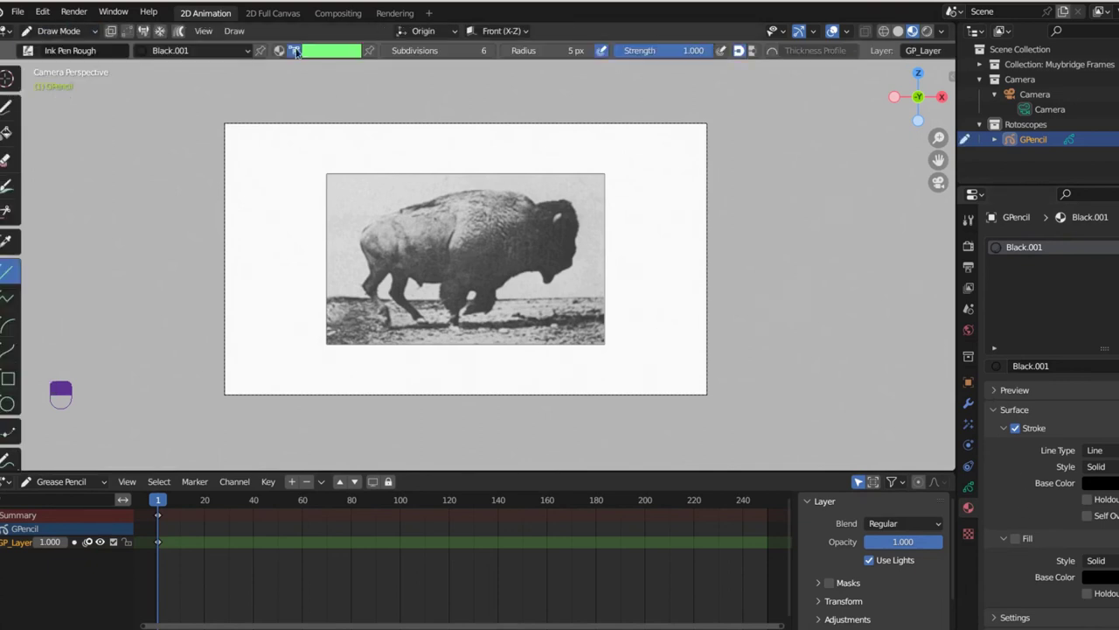
mouse_move(677, 279)
left_mouse_down()
mouse_move(461, 260)
mouse_move(448, 310)
left_mouse_up()
key("Escape")
left_click(7, 105)
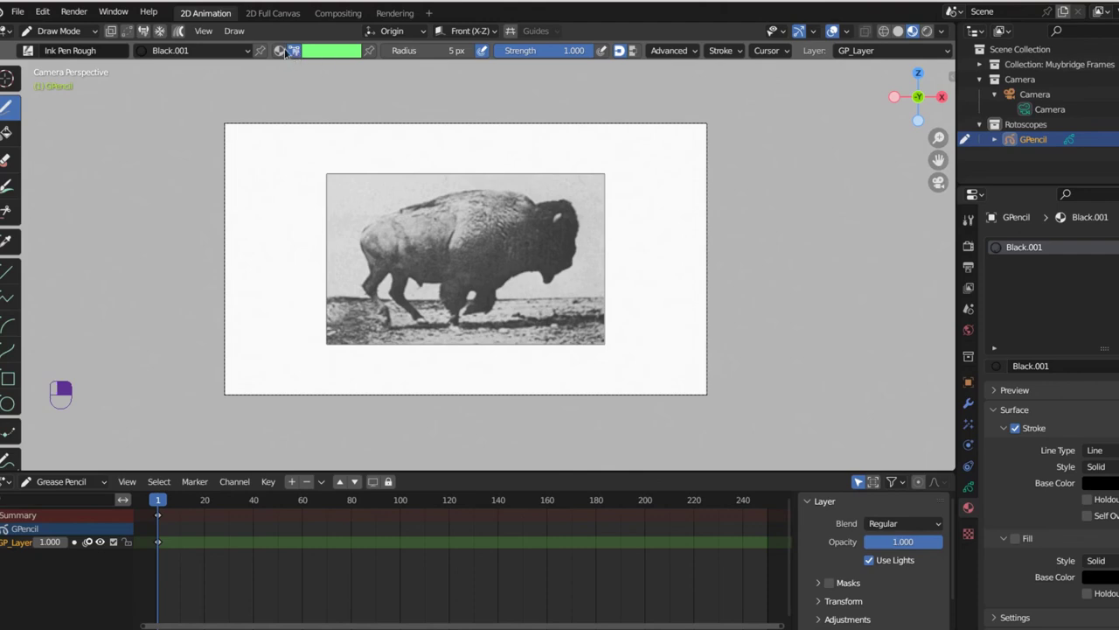
left_click(282, 51)
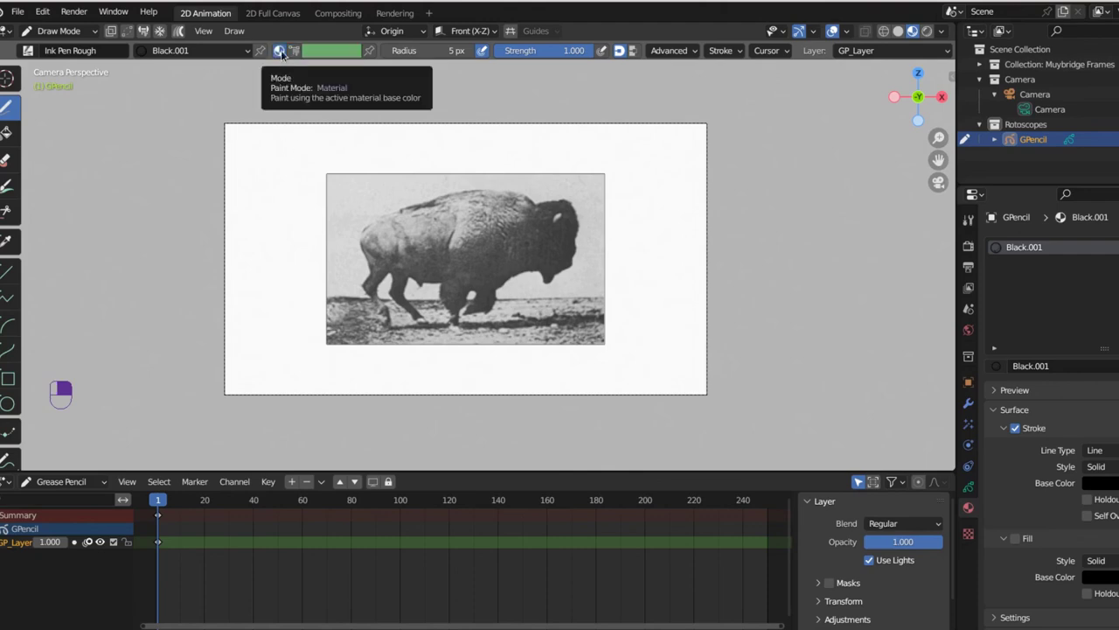
key("ctrl+z")
scroll(262, 183, "up", 3)
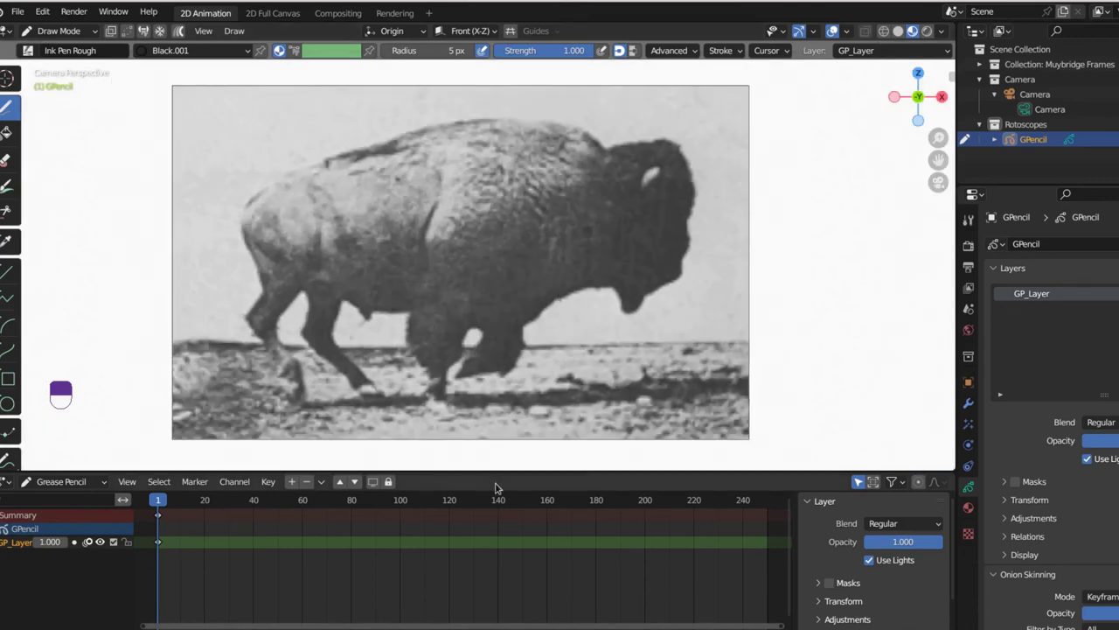
left_click_drag(494, 470, 497, 503)
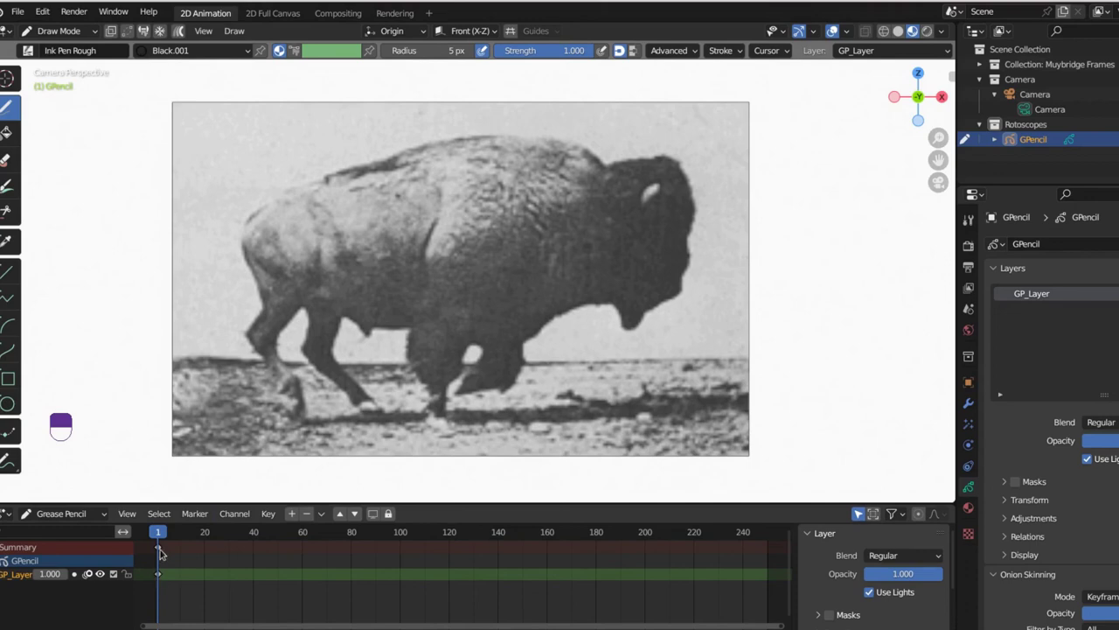
Step: Rename the GP_Layer layer to 'Line Layer' in the Dope Sheet
double_click(16, 577)
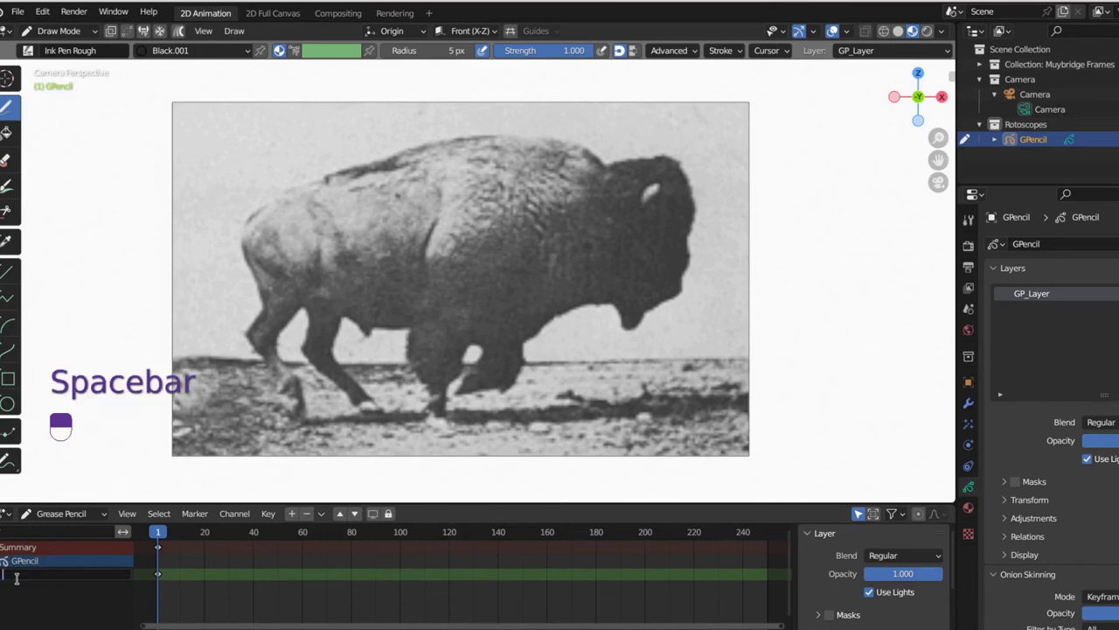
type("LineLayer")
key("BackSpace")
key("Return")
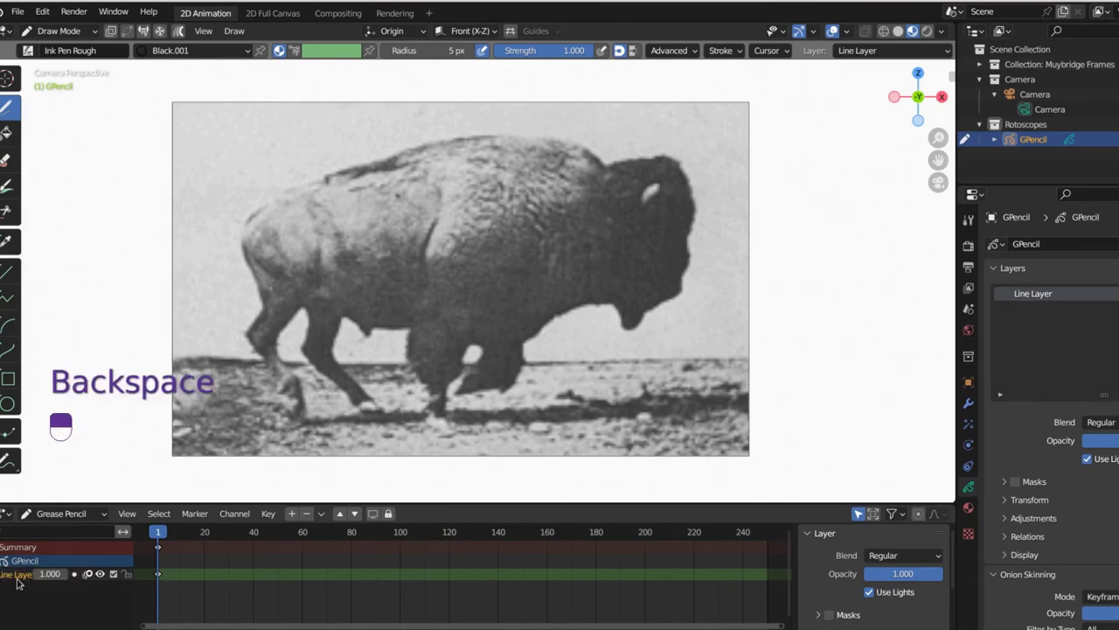
left_click_drag(134, 579, 158, 579)
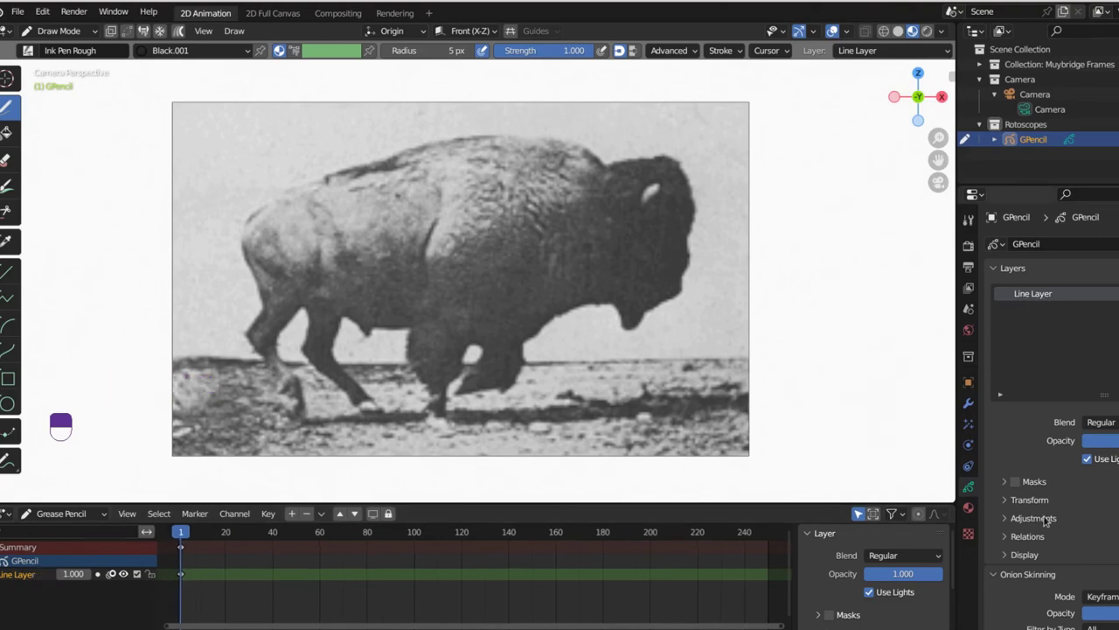
Step: Trace a test stroke, raise the brush radius to 22 px, and draw across the back
mouse_move(532, 287)
left_mouse_down()
mouse_move(364, 328)
mouse_move(274, 230)
left_mouse_up()
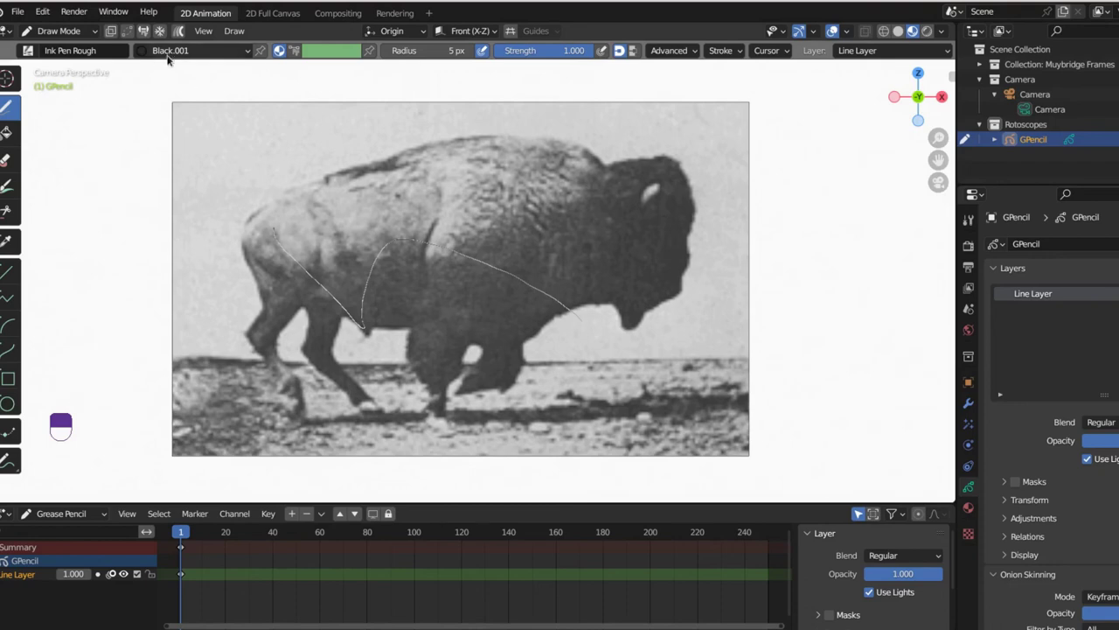
left_click_drag(463, 51, 469, 55)
left_click(469, 53)
mouse_move(280, 197)
left_mouse_down()
mouse_move(460, 164)
mouse_move(675, 208)
left_mouse_up()
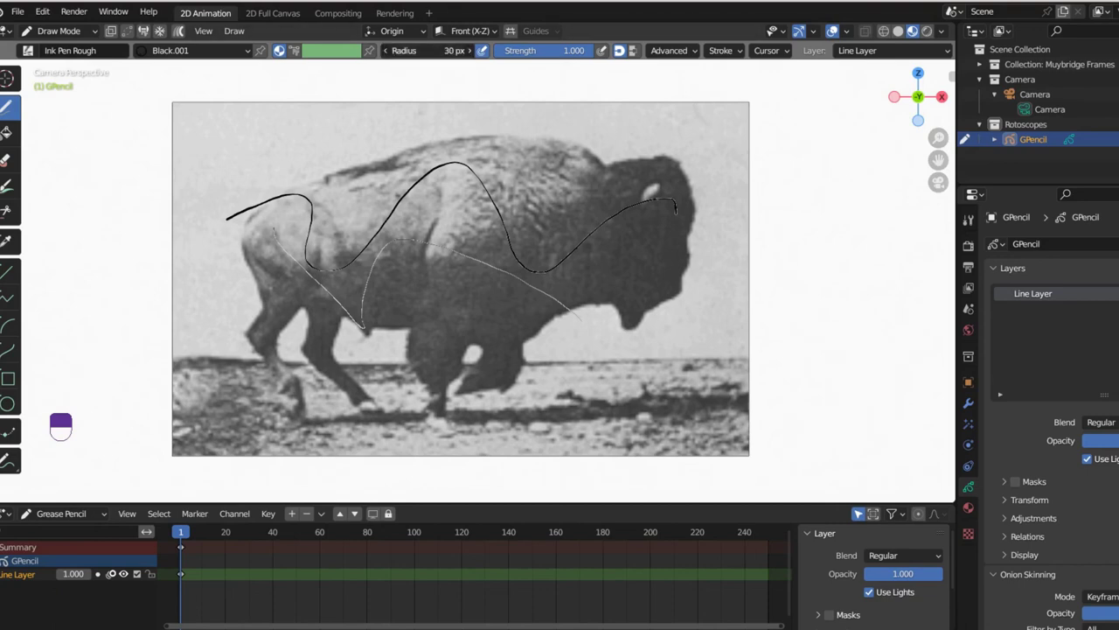
Step: Draw a thick stroke at 65 px radius, then undo all the test strokes
left_click_drag(438, 51, 459, 51)
mouse_move(585, 155)
left_mouse_down()
mouse_move(575, 143)
mouse_move(449, 144)
mouse_move(267, 205)
mouse_move(279, 399)
mouse_move(295, 343)
mouse_move(341, 398)
mouse_move(415, 348)
mouse_move(506, 192)
left_mouse_up()
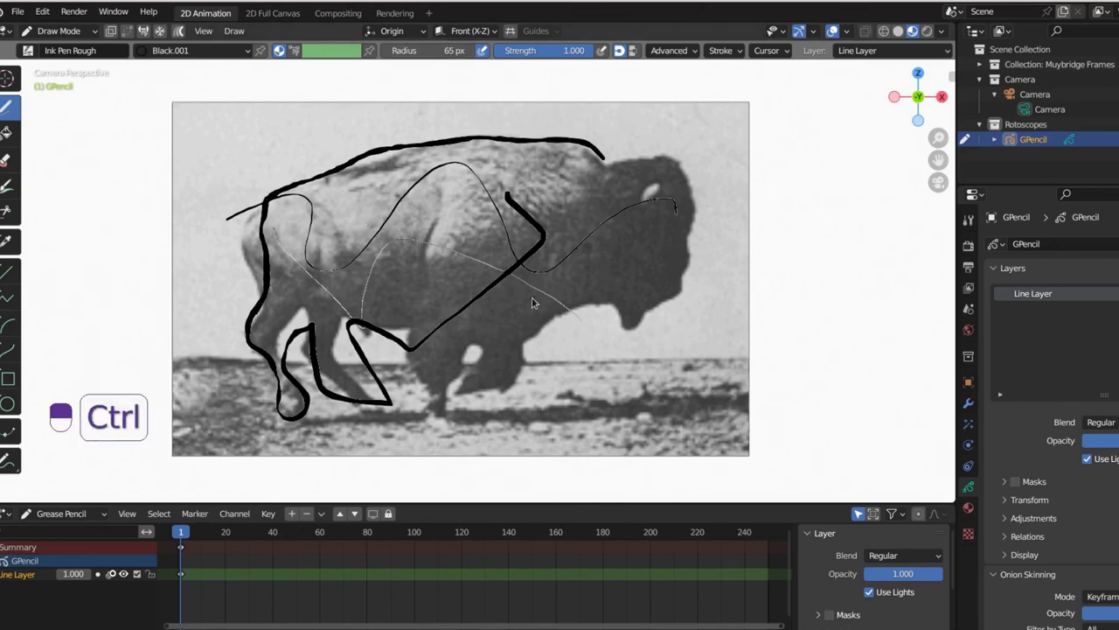
key("ctrl+z")
key("ctrl+z")
key("ctrl+z")
key("ctrl+shift+z")
key("ctrl+shift+z")
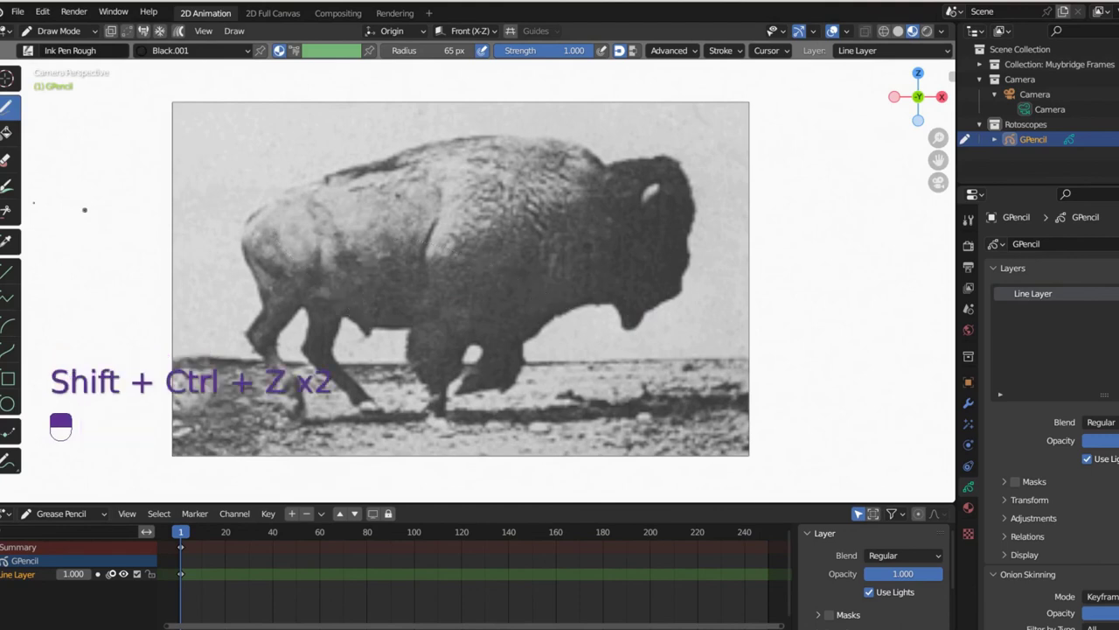
Step: Switch to the Ink Pen brush, test and undo a stroke, then set radius to 15 px
left_click(28, 50)
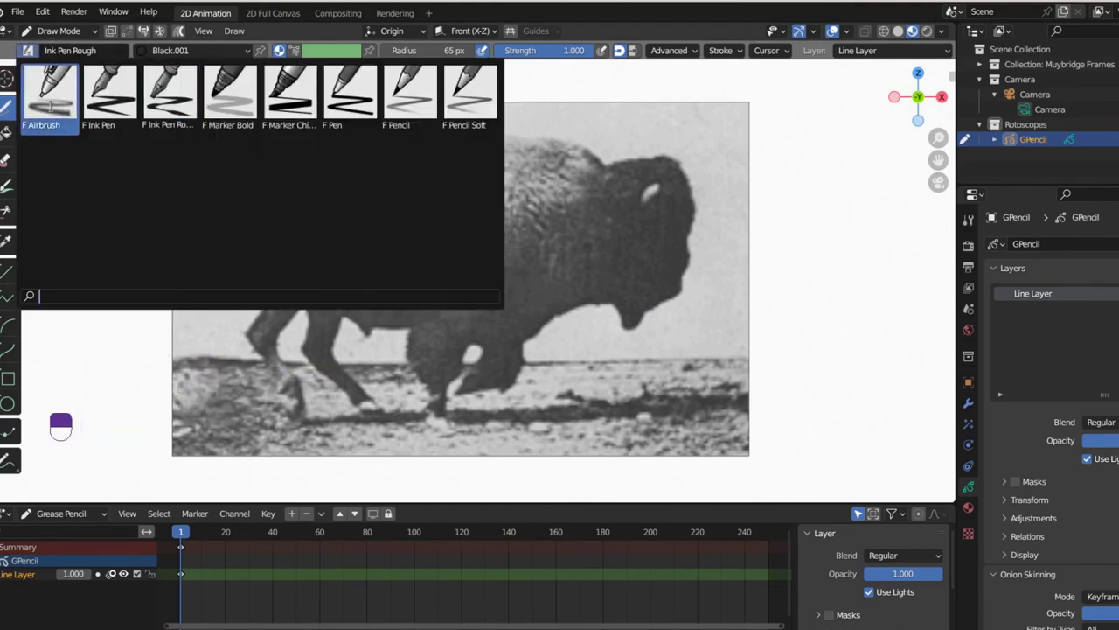
left_click(108, 94)
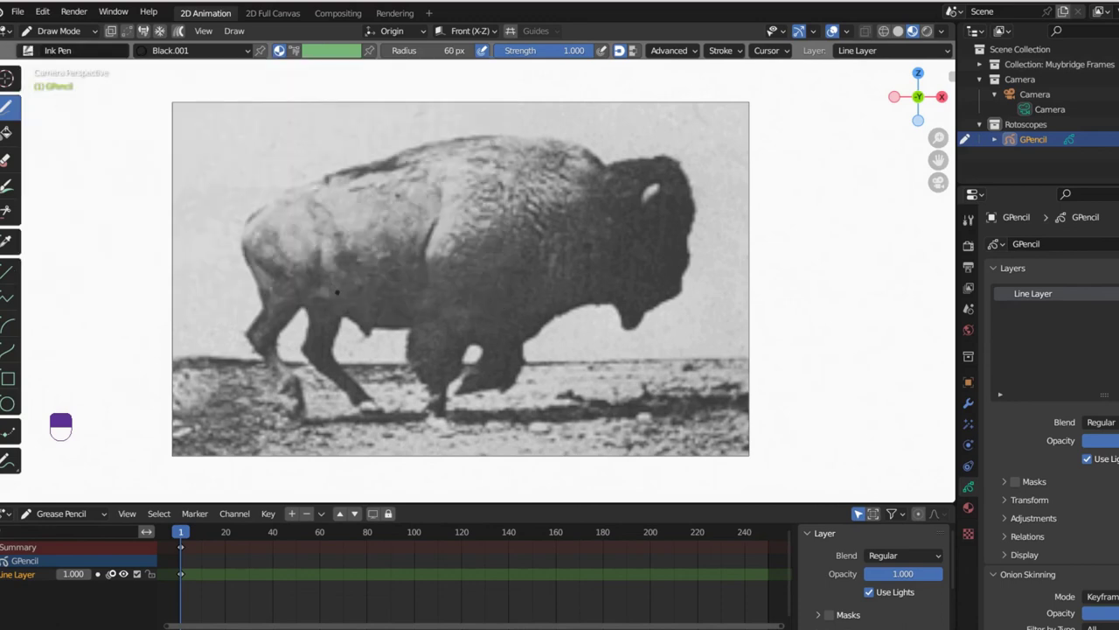
mouse_move(262, 302)
left_mouse_down()
mouse_move(231, 200)
mouse_move(361, 182)
left_mouse_up()
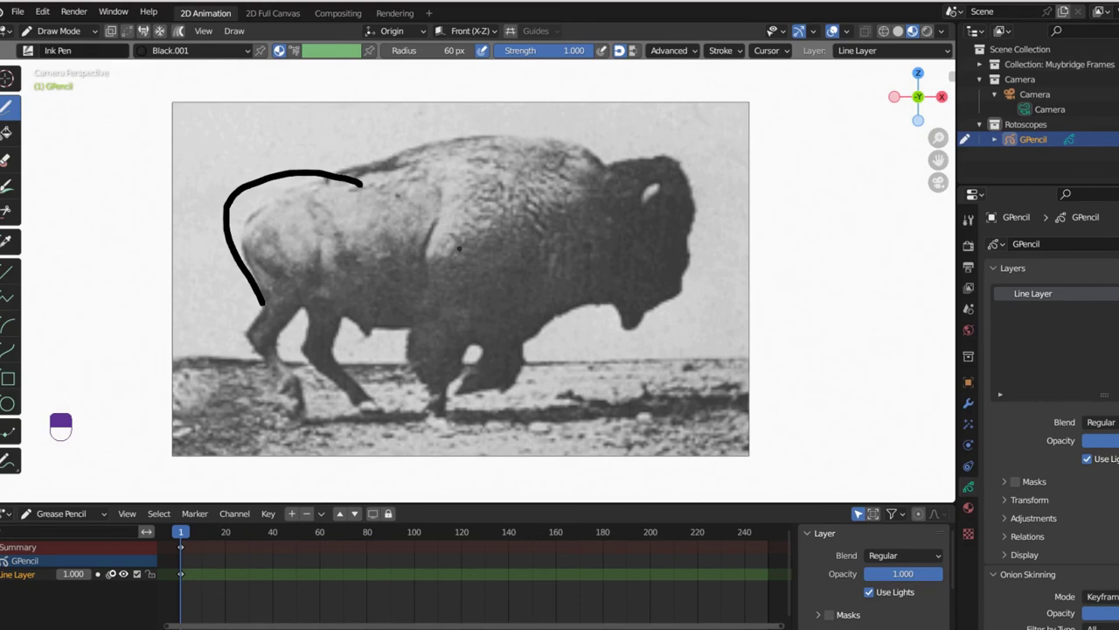
key("ctrl+z")
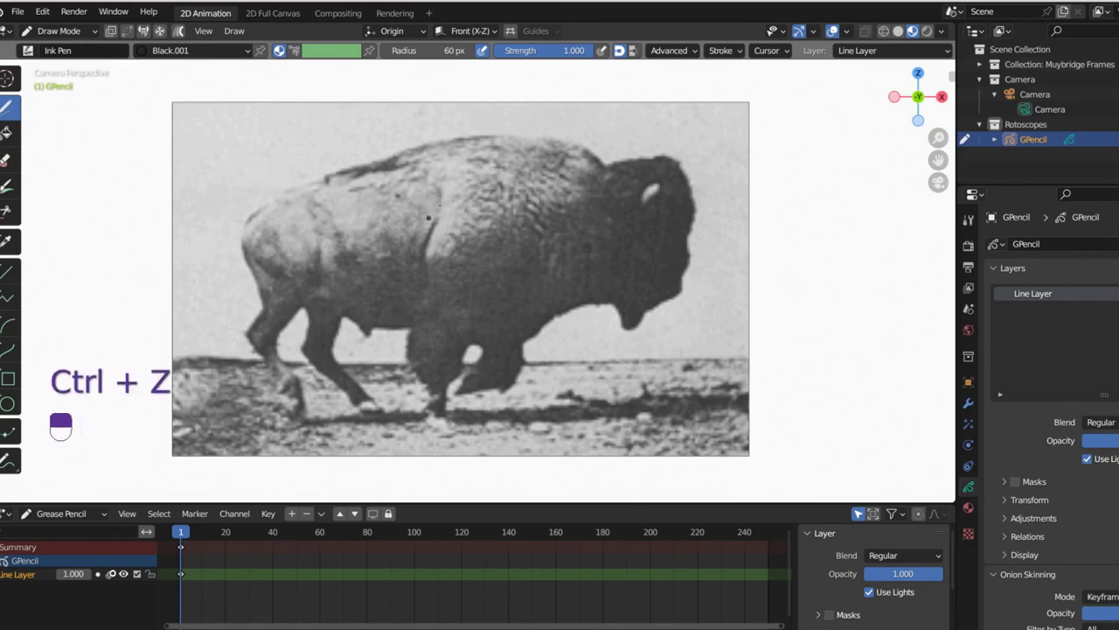
left_click(447, 50)
type("15")
key("Return")
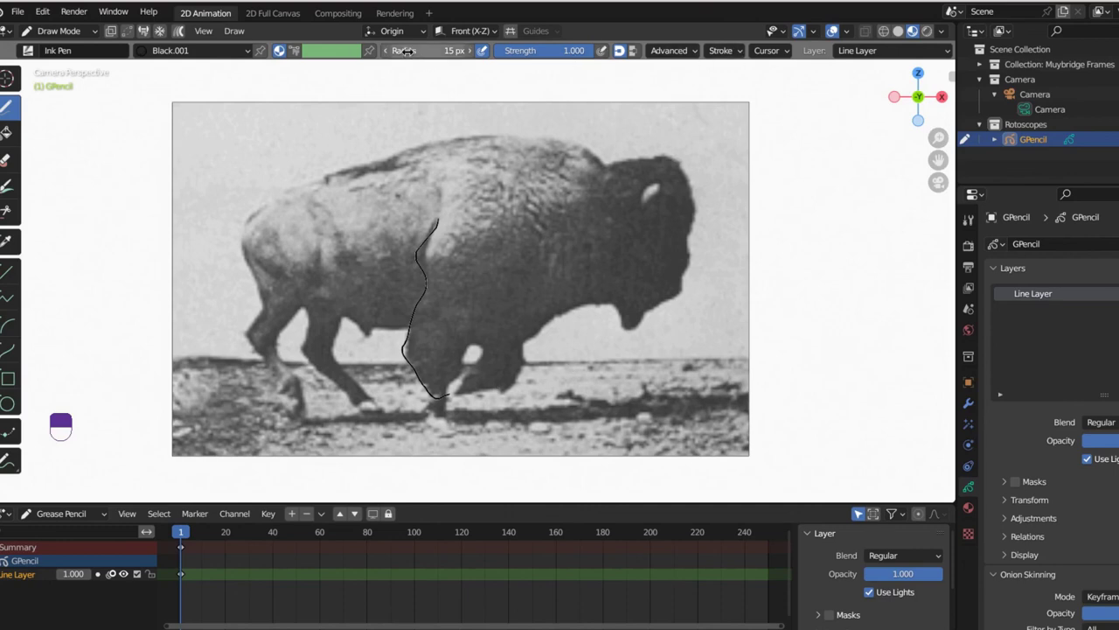
Step: Set the Ink Pen radius to 52 px and trace the bison's back, legs and belly
left_click_drag(407, 50, 455, 51)
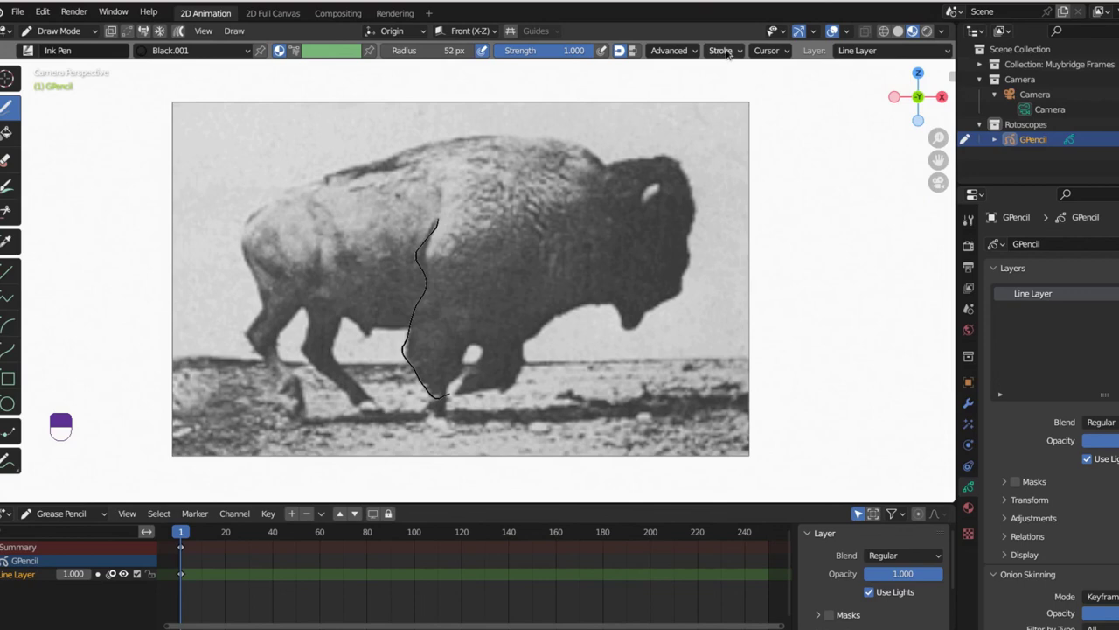
mouse_move(560, 177)
left_mouse_down()
mouse_move(386, 179)
mouse_move(309, 213)
mouse_move(312, 375)
left_mouse_up()
mouse_move(547, 262)
left_mouse_down()
mouse_move(461, 333)
mouse_move(488, 394)
mouse_move(557, 379)
mouse_move(617, 333)
left_mouse_up()
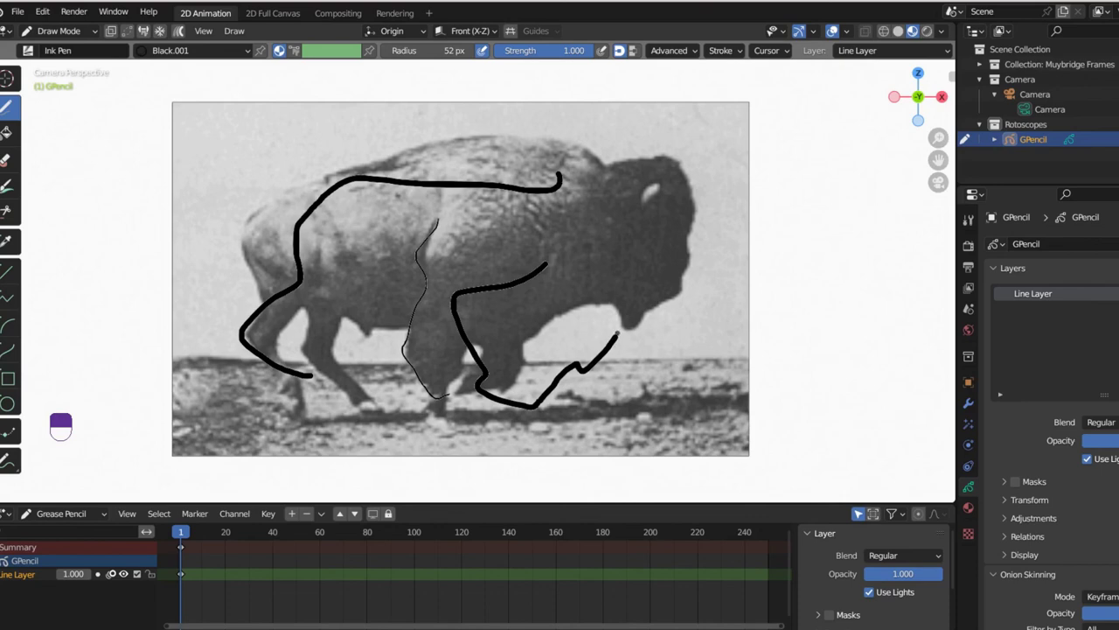
Step: Enable Stabilize Stroke, trace the head and back, then lower the stabilizer radius to 10 px
left_click(722, 53)
left_click(713, 420)
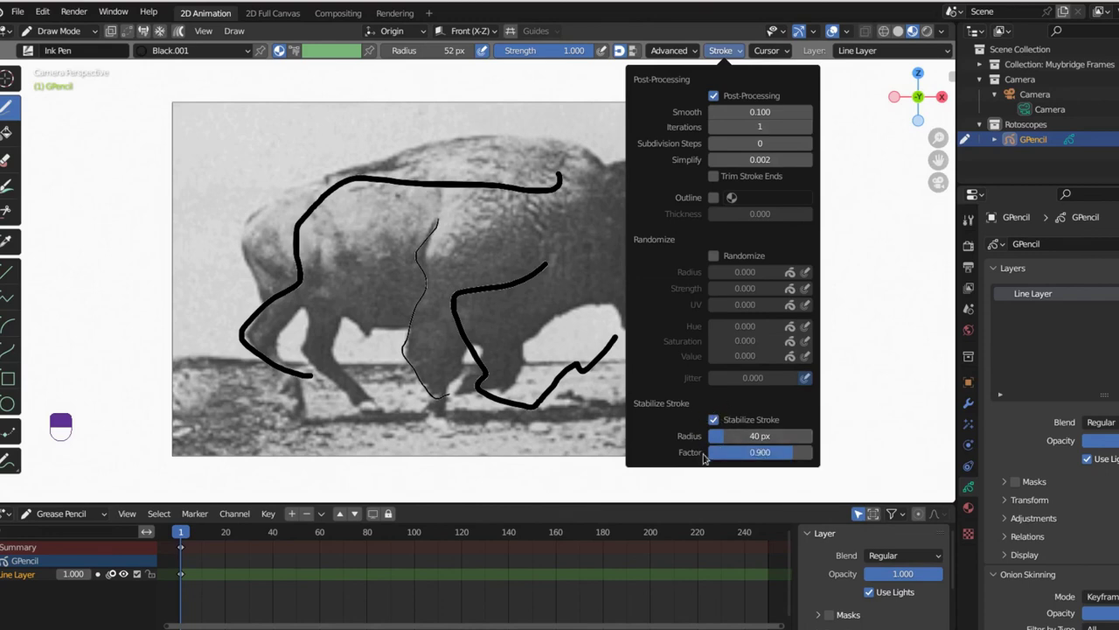
mouse_move(555, 137)
left_mouse_down()
mouse_move(630, 170)
mouse_move(686, 168)
mouse_move(712, 191)
mouse_move(697, 280)
mouse_move(670, 324)
mouse_move(587, 313)
mouse_move(479, 344)
left_mouse_up()
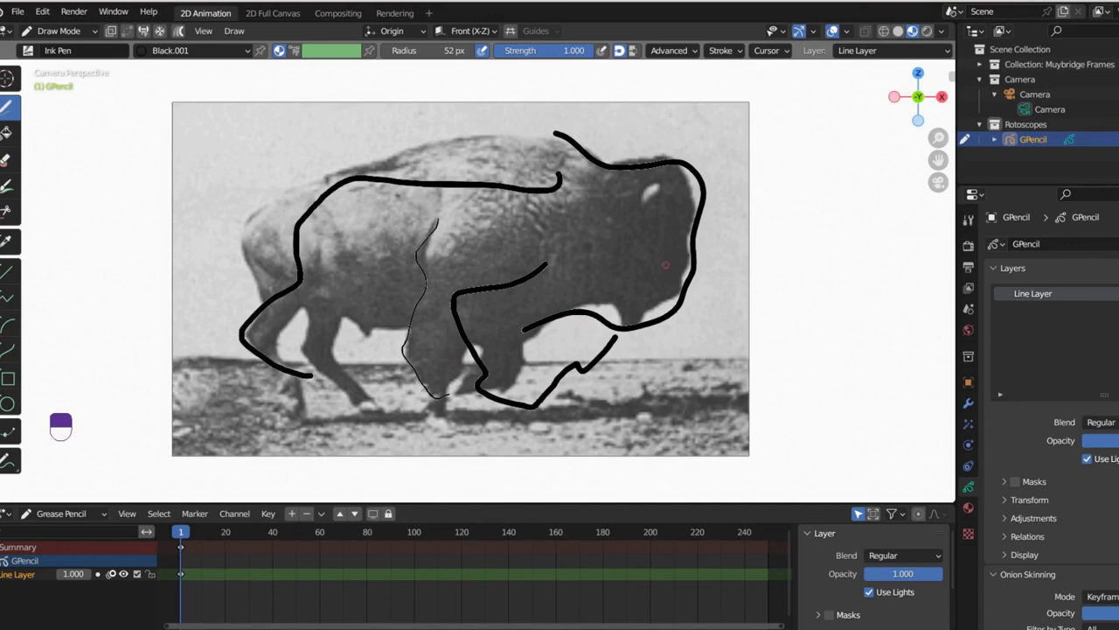
left_click(721, 49)
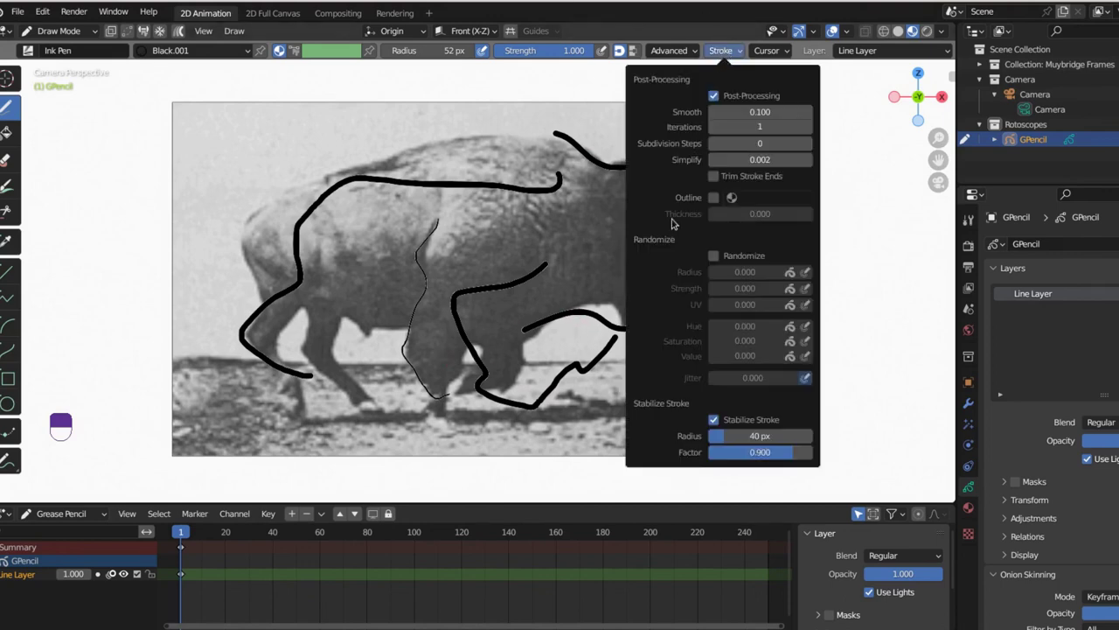
left_click_drag(750, 436, 720, 435)
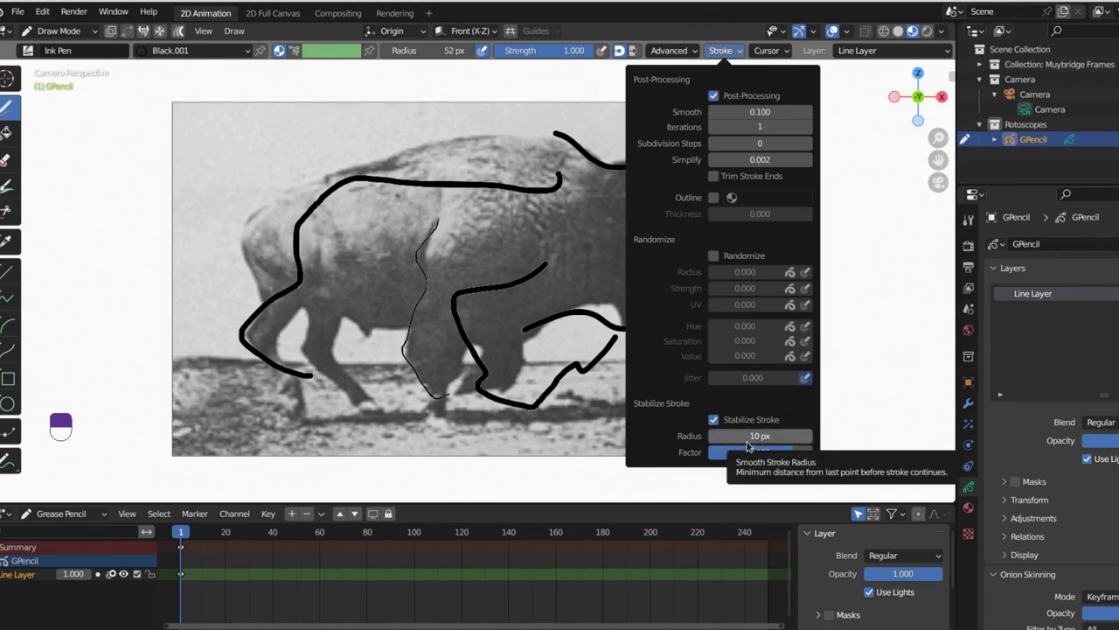
Step: Undo the sketched strokes and switch to the Ink Pen Rough brush
key("ctrl+z")
key("ctrl+z")
key("ctrl+z")
key("ctrl+z")
key("ctrl+z")
key("ctrl+z")
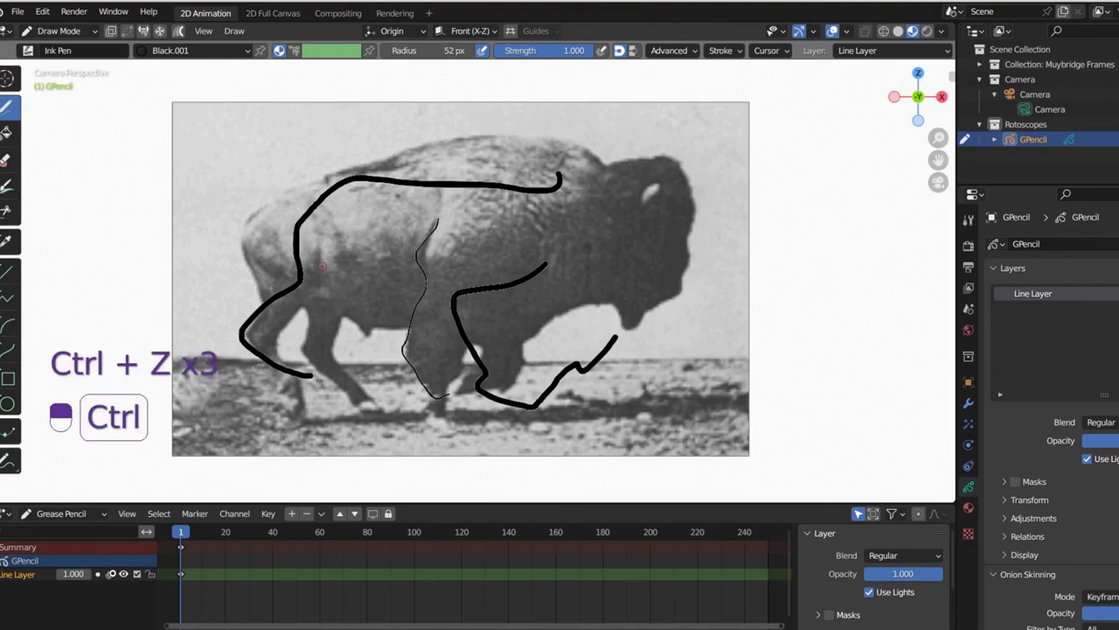
key("ctrl+z")
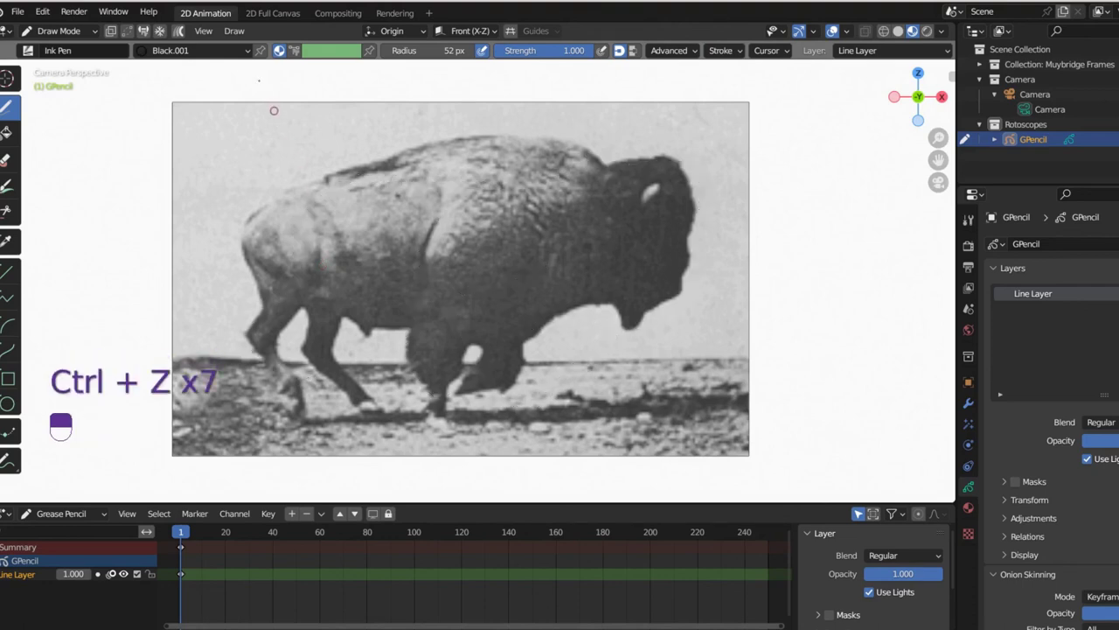
left_click(53, 53)
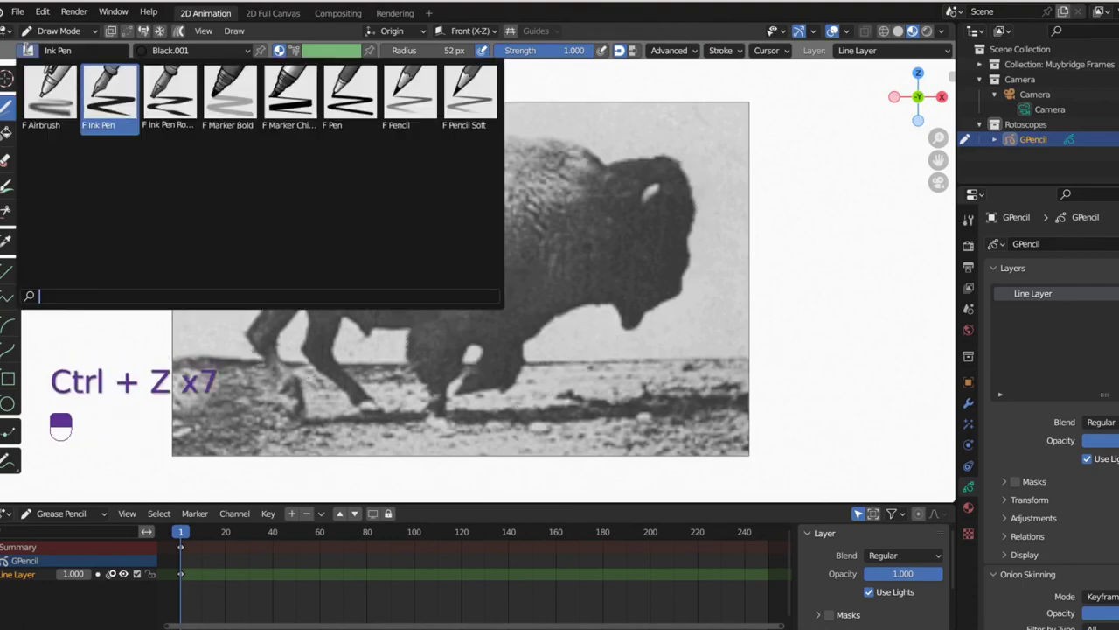
left_click(169, 96)
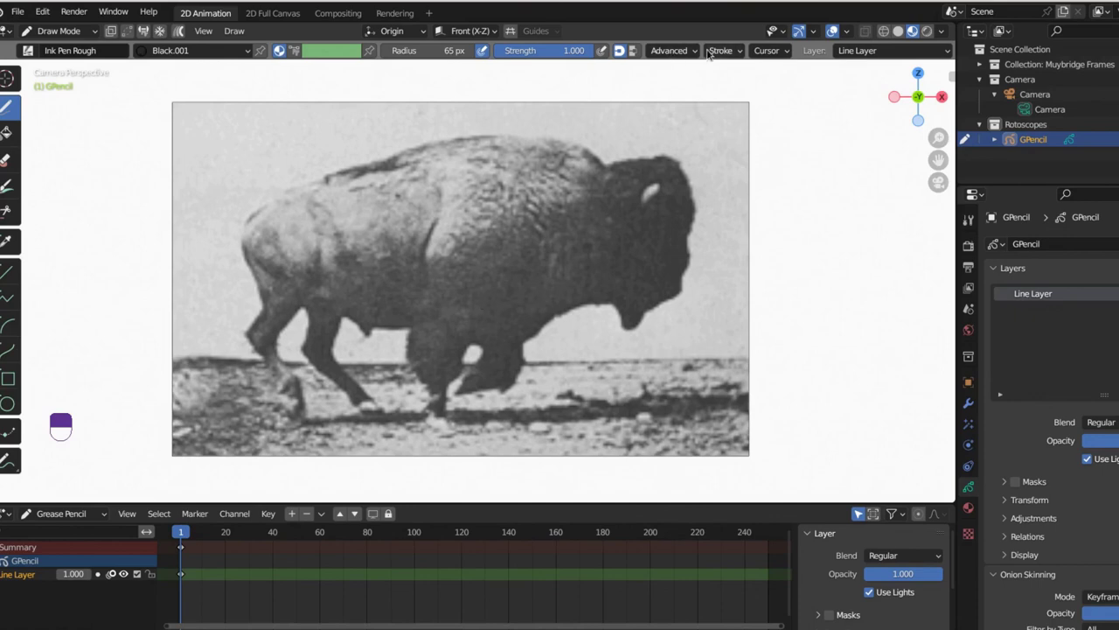
Step: Set the brush radius to 20 px and enable Stabilize Stroke
left_click(433, 51)
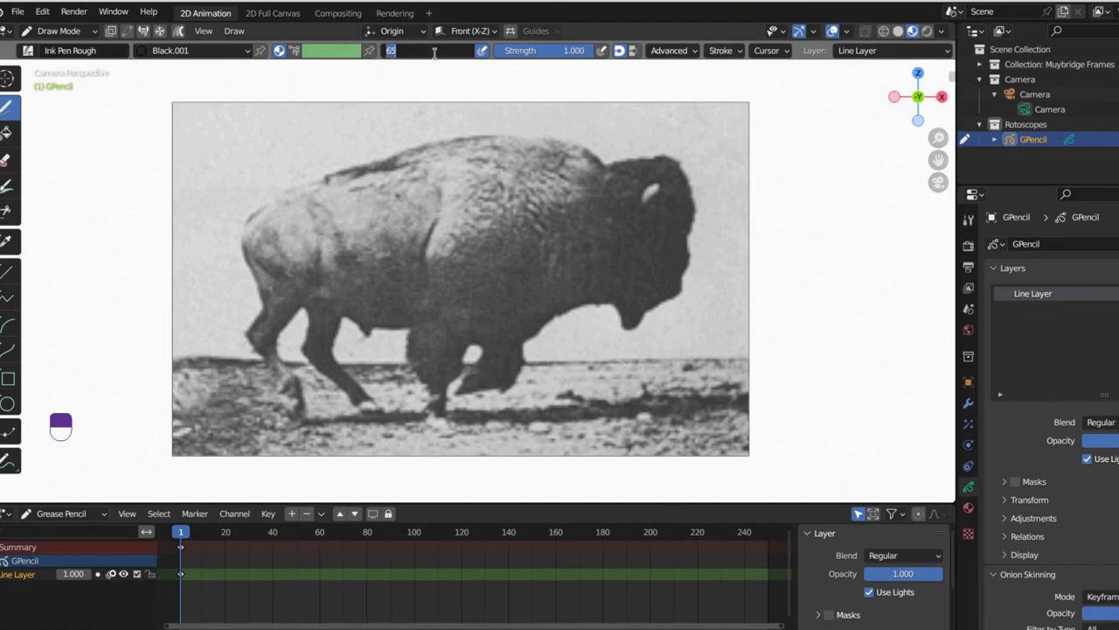
type("20")
key("Return")
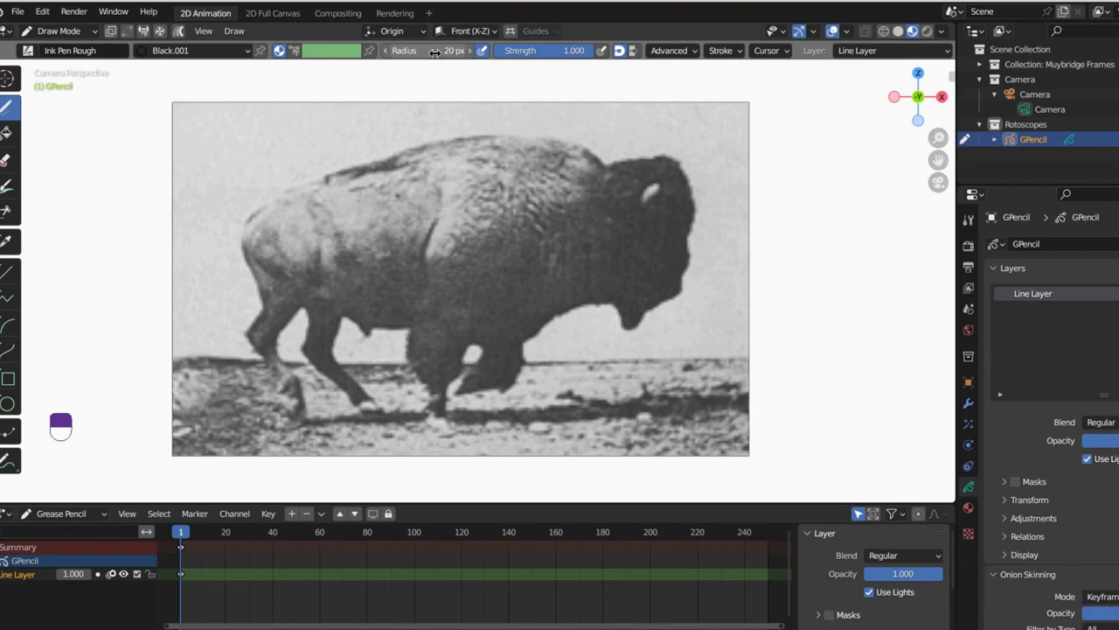
left_click(721, 53)
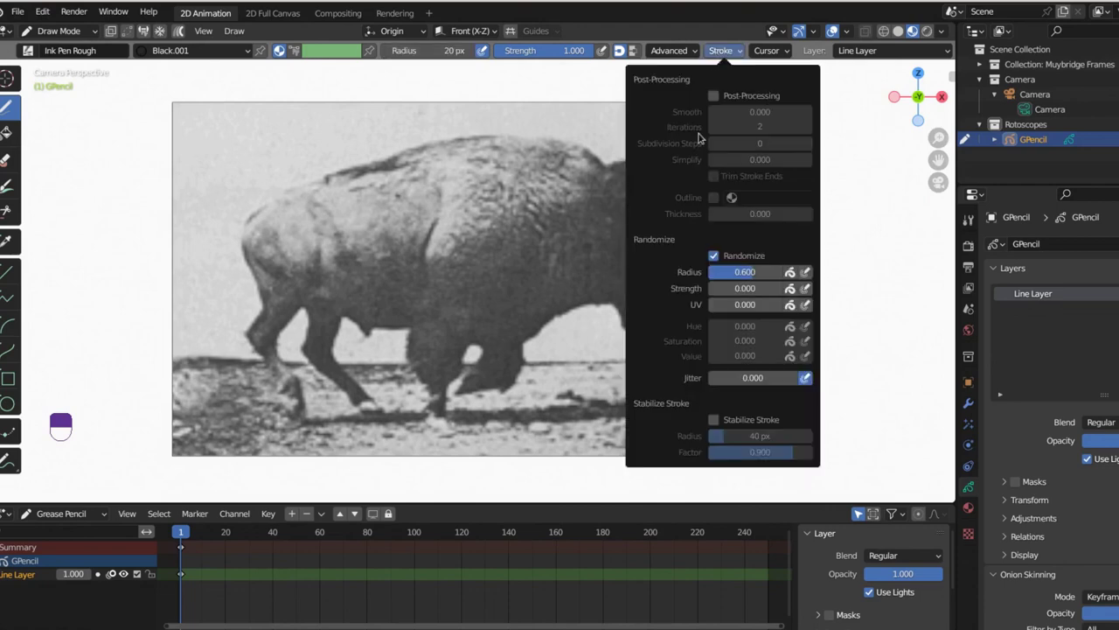
left_click(715, 422)
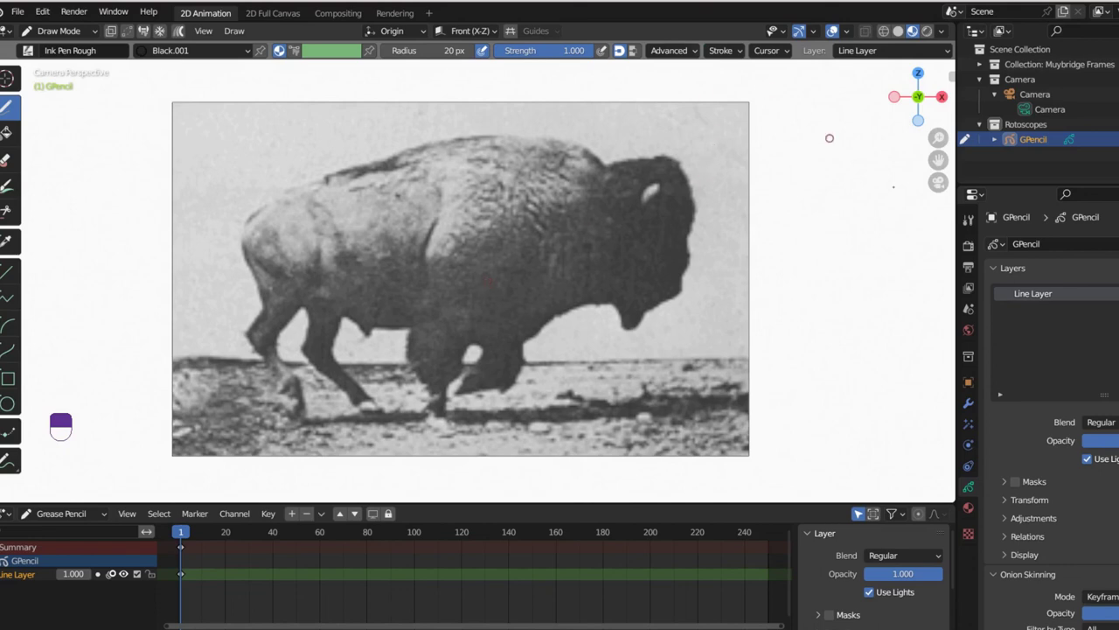
Step: Drag the Outliner–Properties border downward to make the Outliner taller
left_click_drag(1041, 185, 1044, 247)
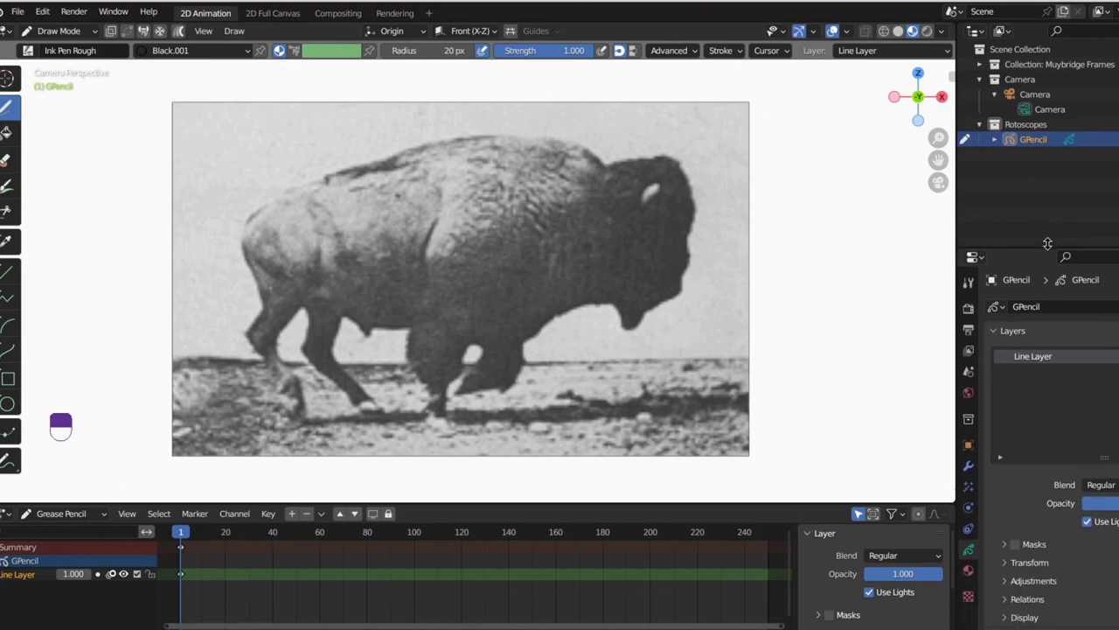